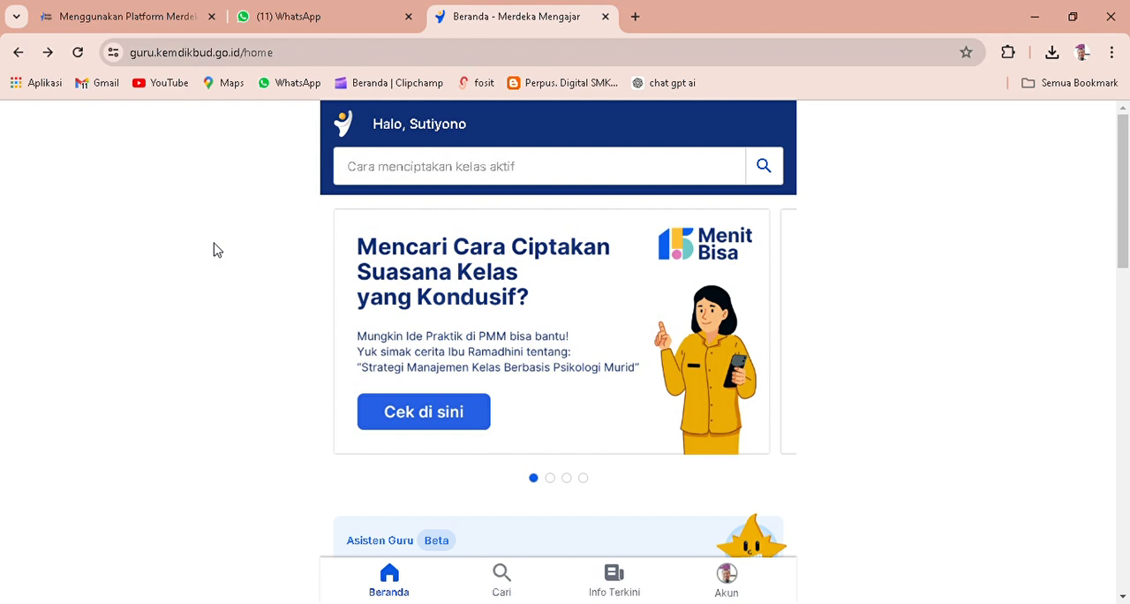
Open Pengelolaan Kinerja from the Pengembangan diri section of the home page.
scroll(393, 301, "down", 2)
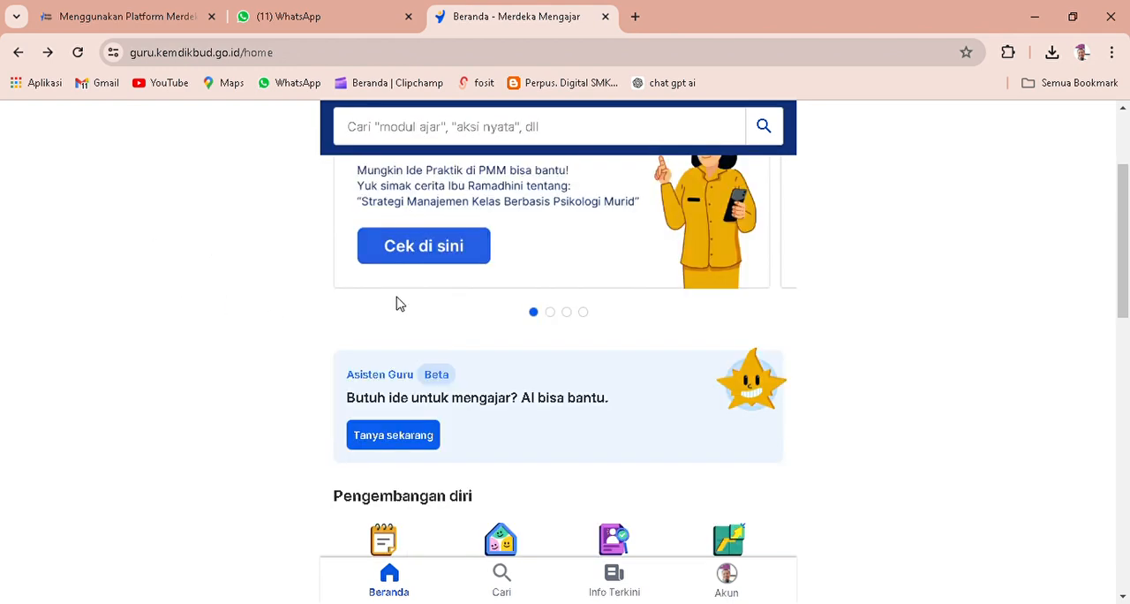
scroll(397, 303, "down", 2)
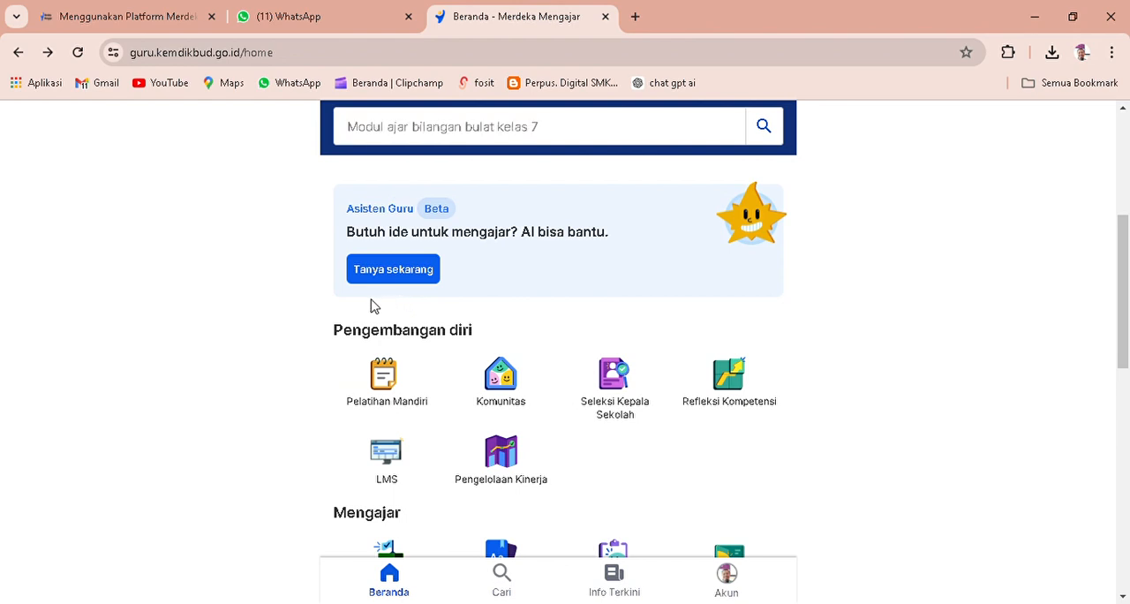
scroll(161, 304, "down", 1)
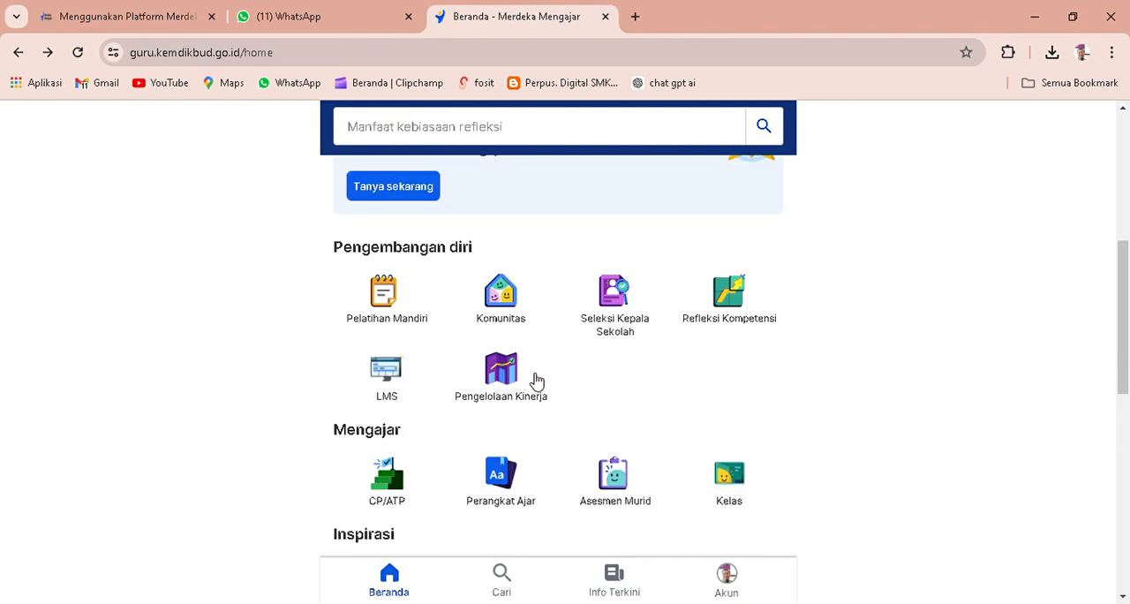
left_click(500, 376)
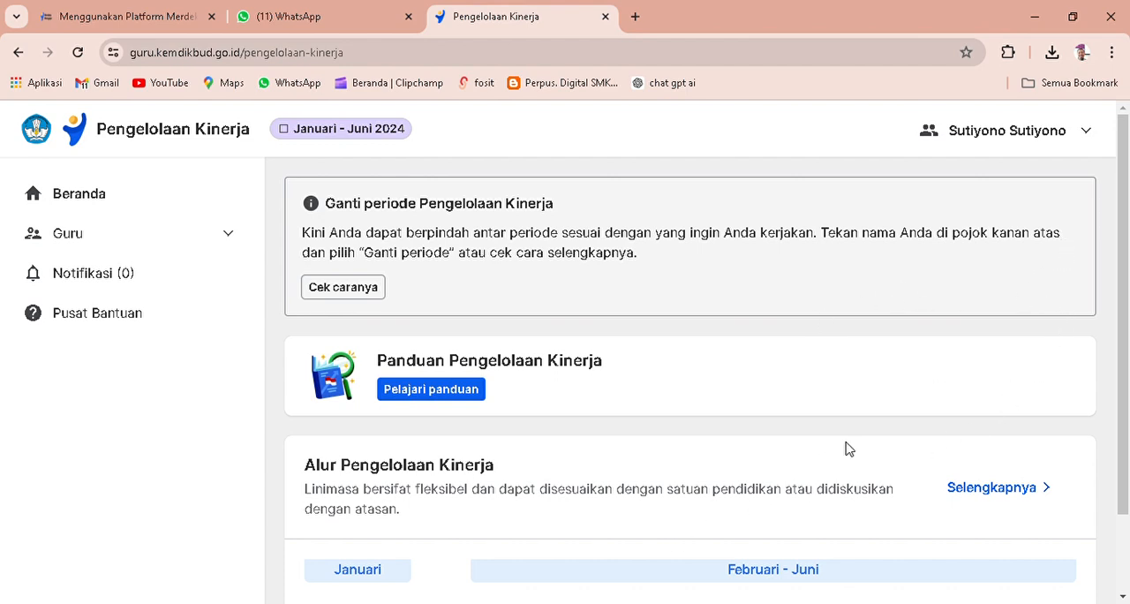
Change the Pengelolaan Kinerja period to Juli - Desember 2024.
left_click(1094, 137)
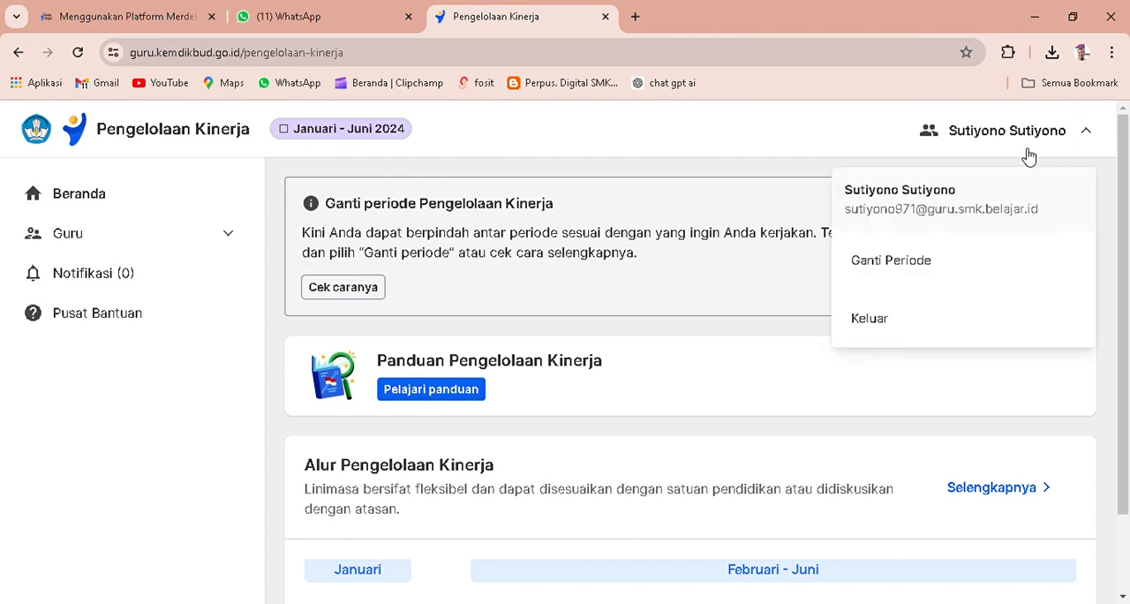
left_click(922, 264)
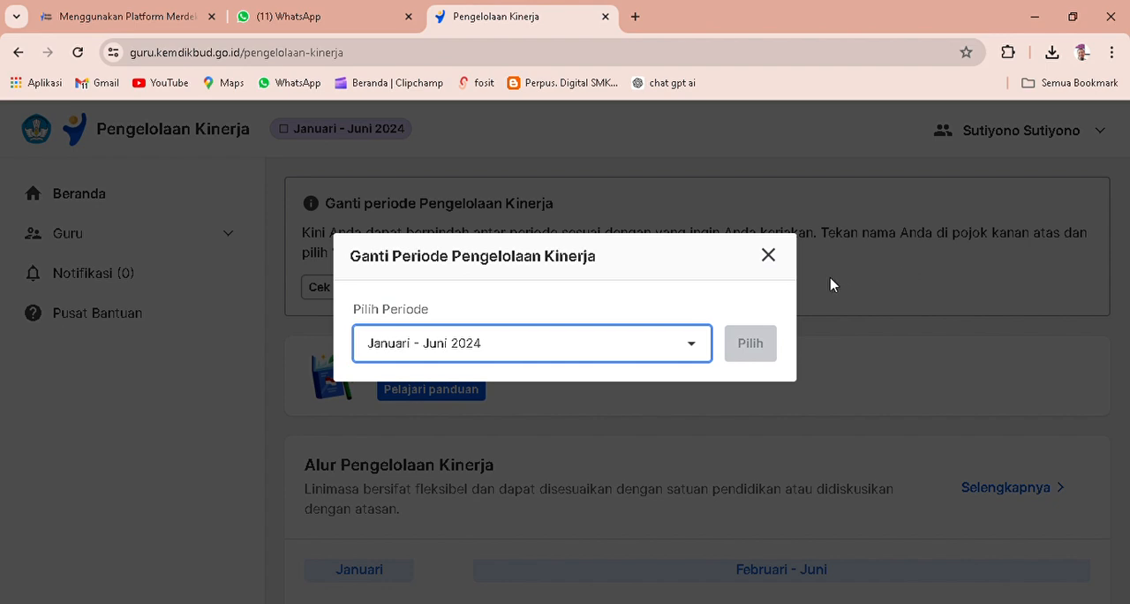
left_click(699, 347)
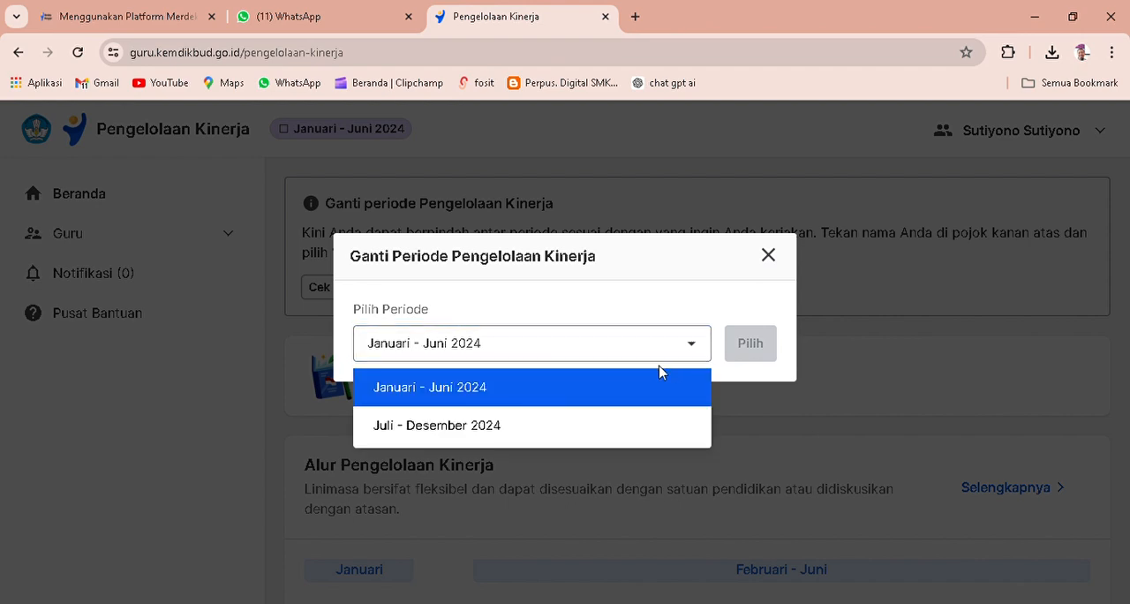
left_click(605, 433)
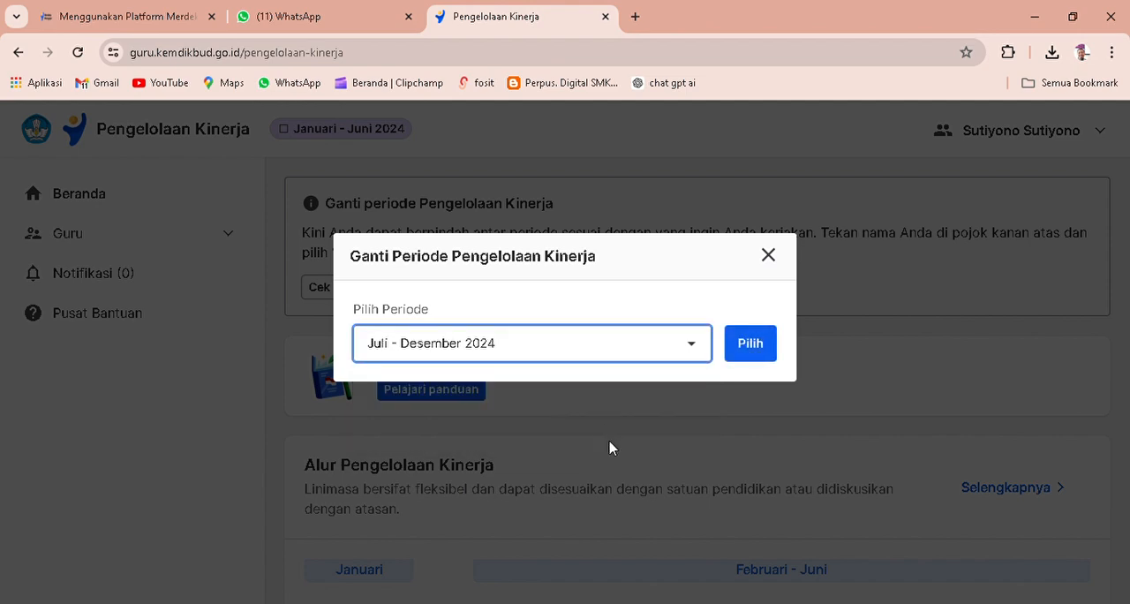
left_click(751, 345)
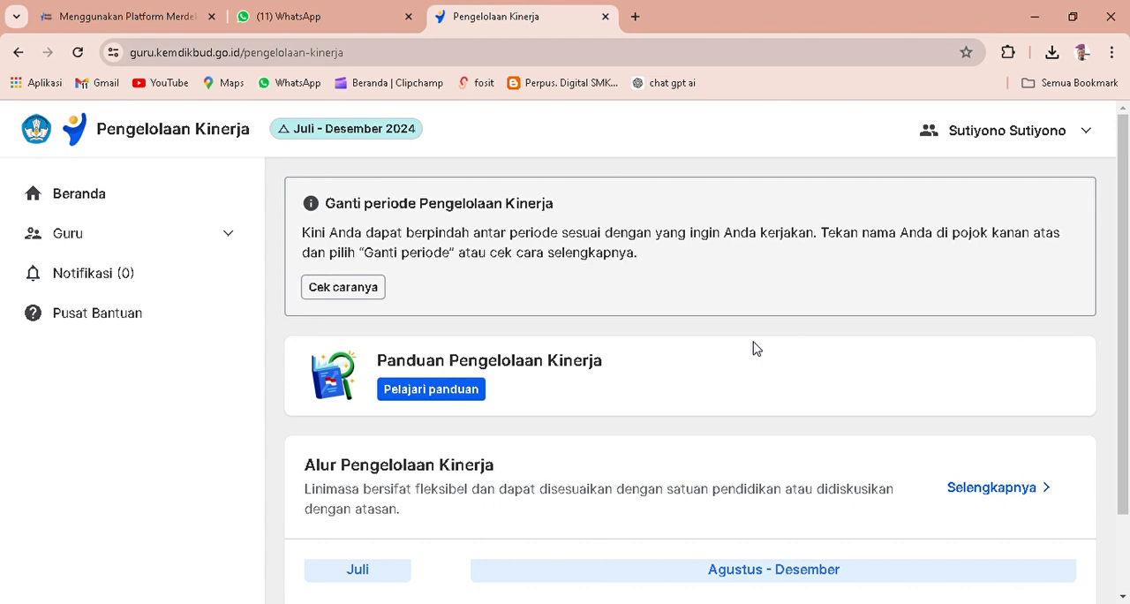
Open the Guru section as an employee (Sebagai Pegawai) and start the Perencanaan Kinerja.
scroll(753, 347, "down", 1)
scroll(753, 347, "down", 1)
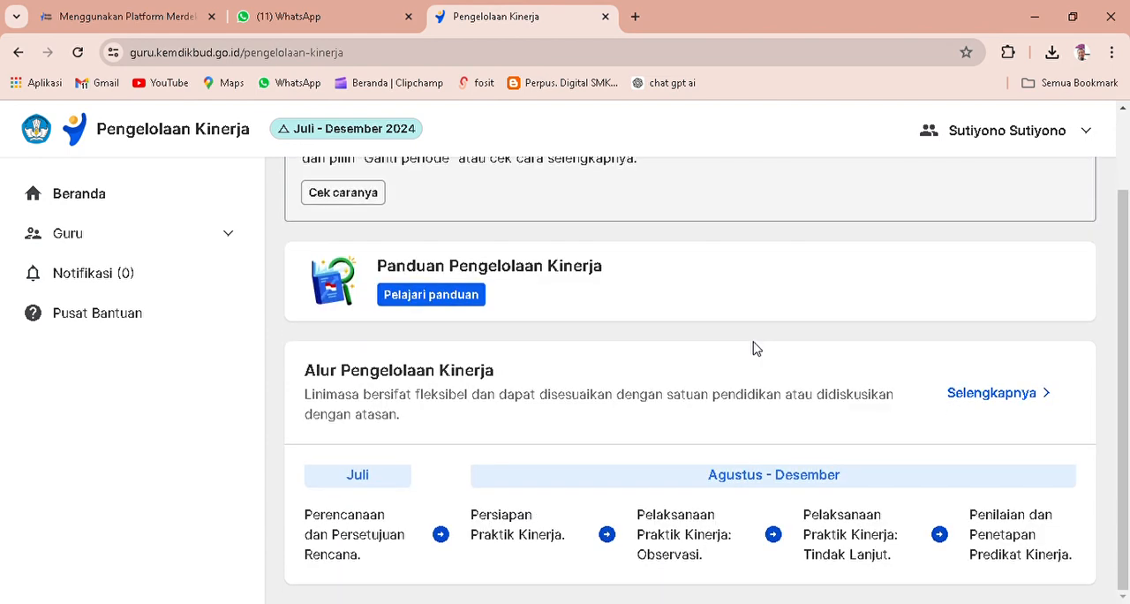
scroll(753, 348, "up", 1)
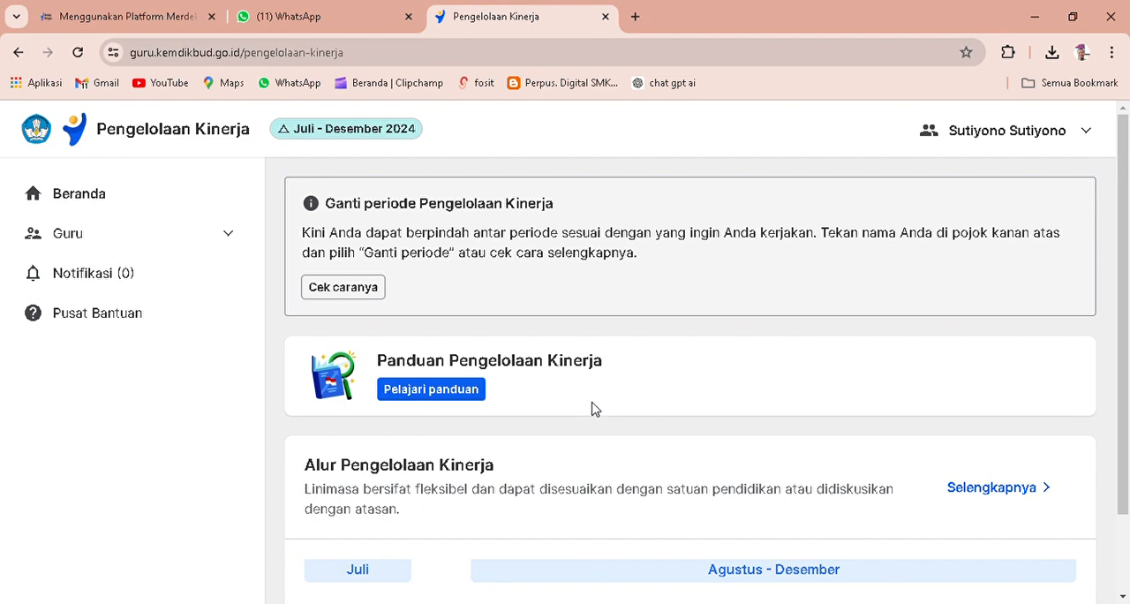
left_click(196, 245)
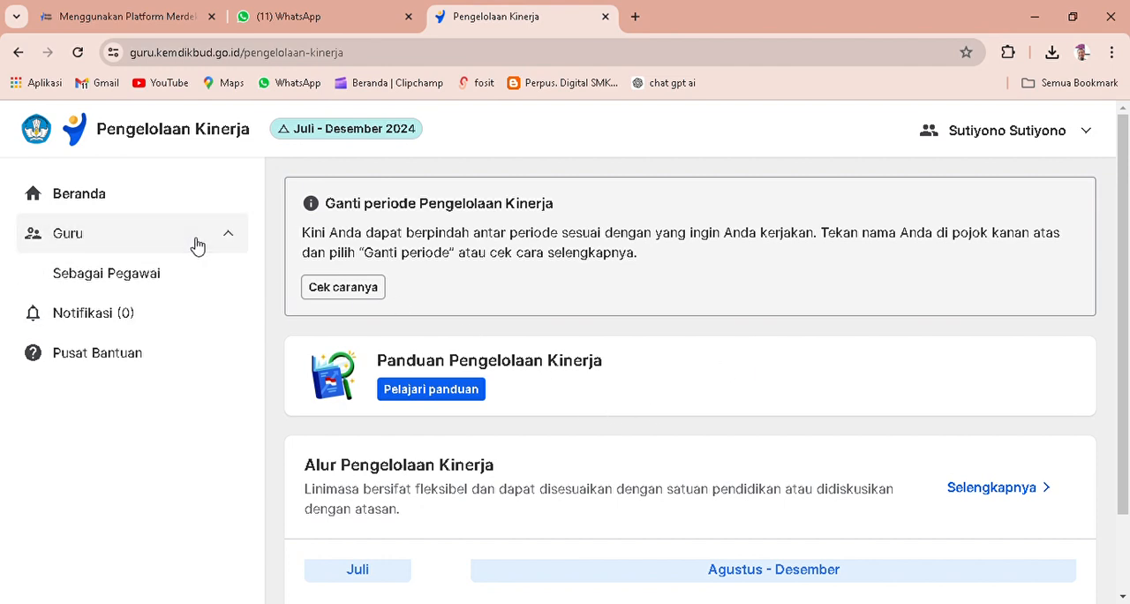
left_click(146, 282)
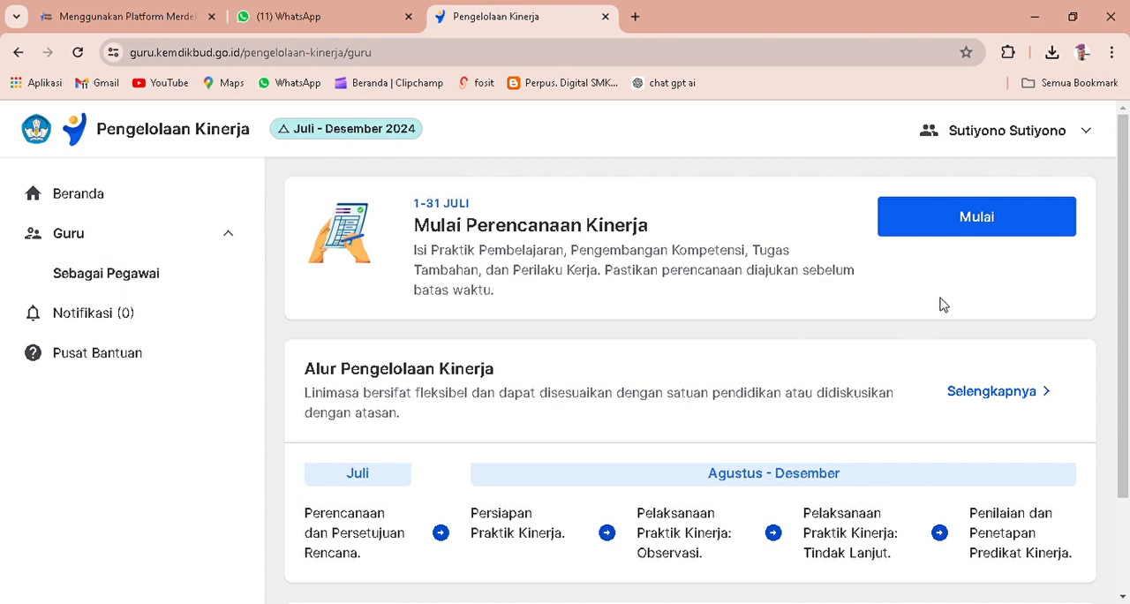
left_click(954, 229)
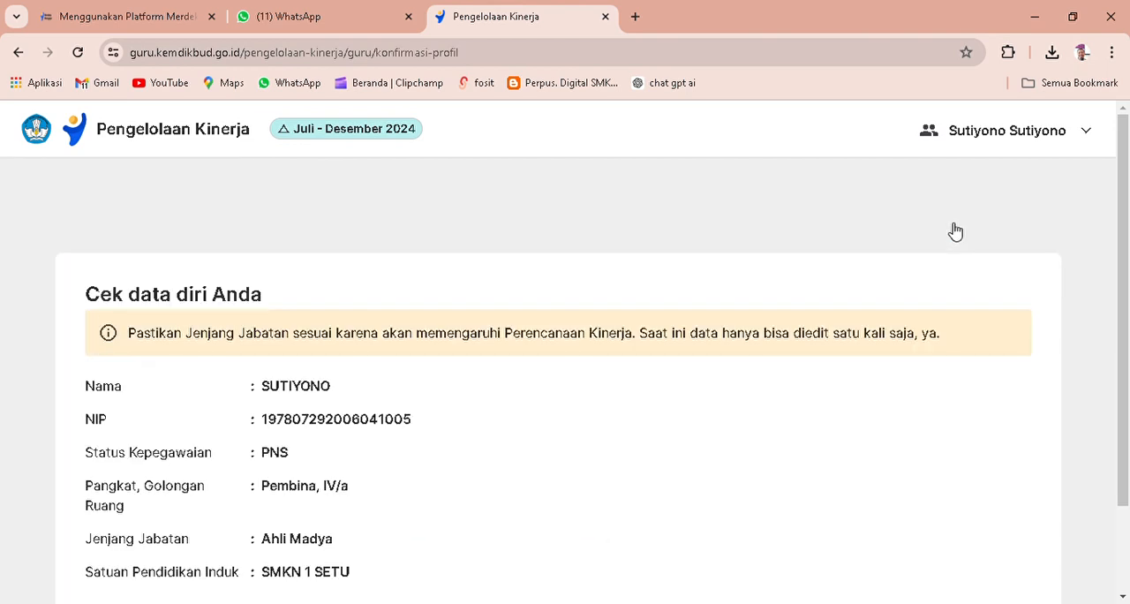
Review the teacher's personal and position data and confirm that it is correct.
scroll(477, 330, "down", 2)
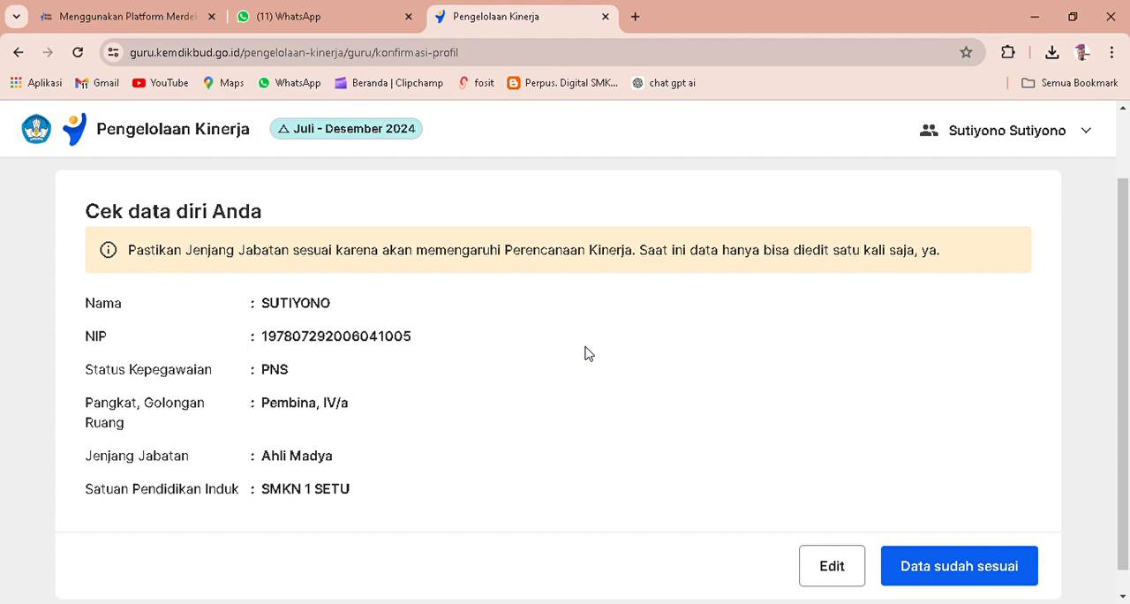
scroll(584, 353, "down", 1)
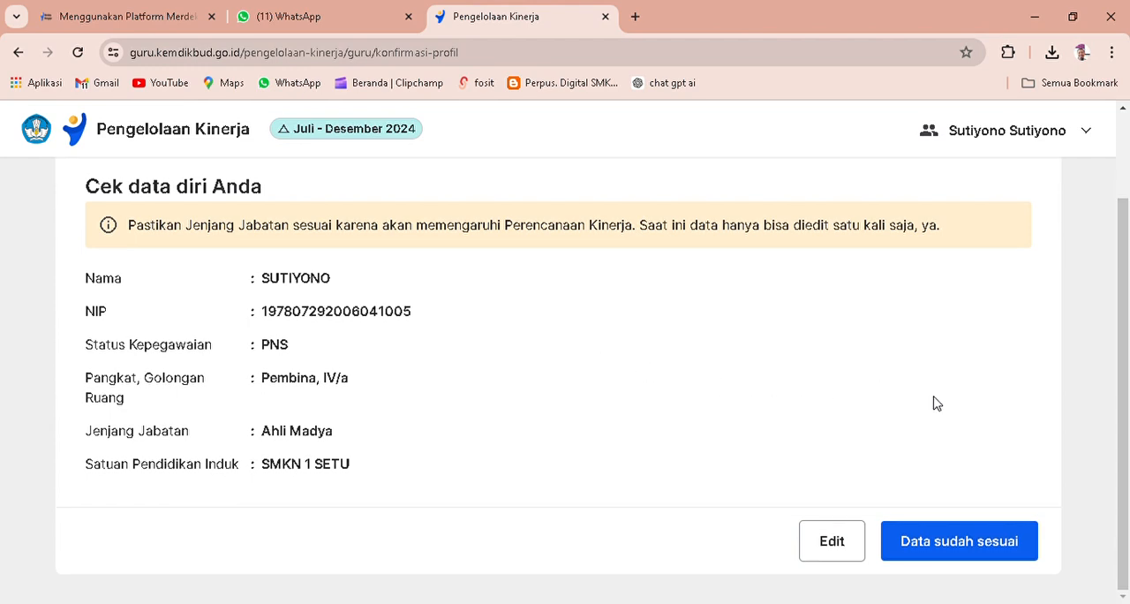
left_click(1005, 548)
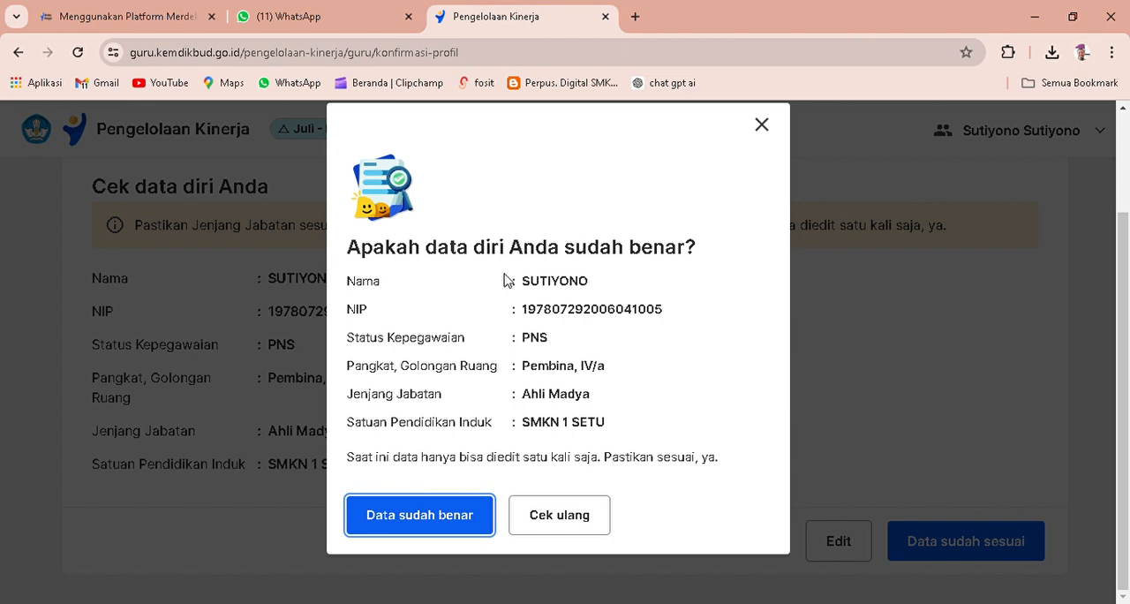
left_click(460, 521)
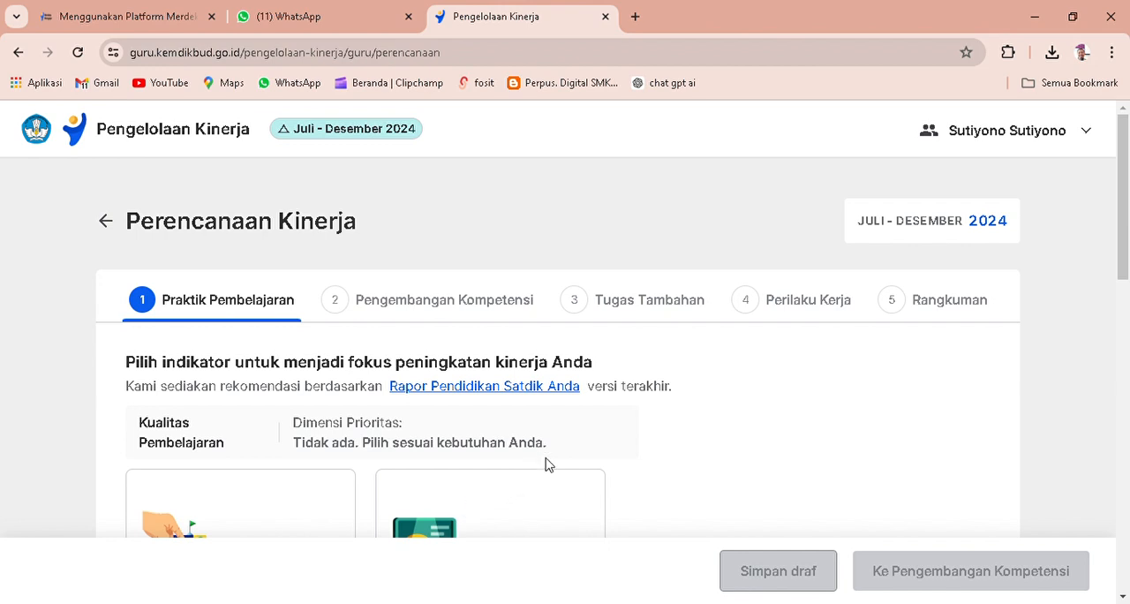
Examine the school's Rapor Pendidikan ratings for each Kualitas Pembelajaran dimension, and close the report.
scroll(684, 371, "down", 1)
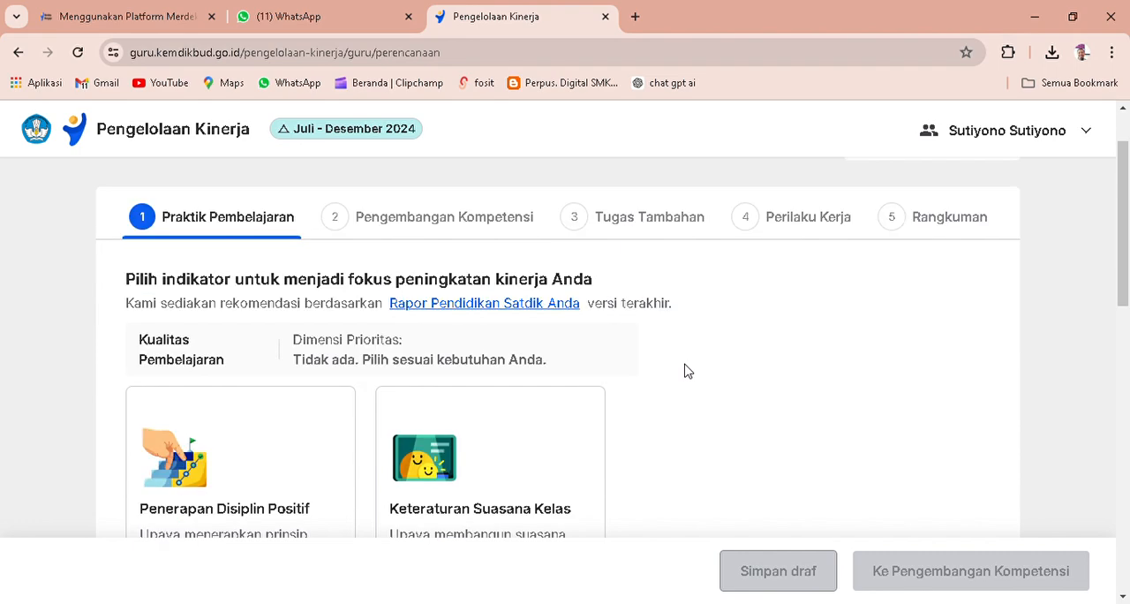
scroll(688, 371, "down", 2)
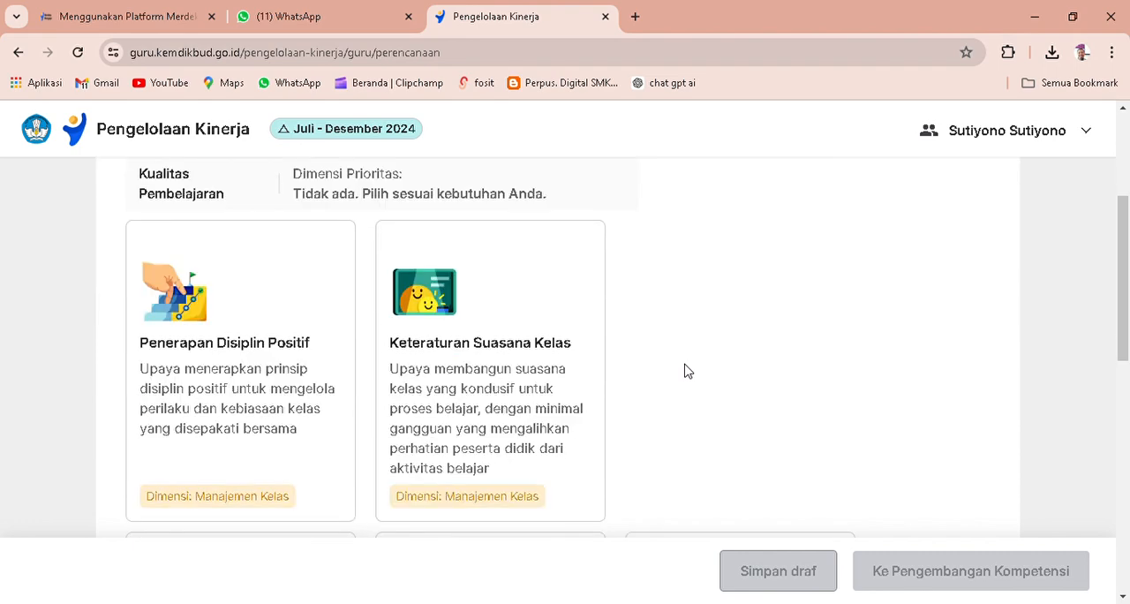
scroll(687, 371, "up", 2)
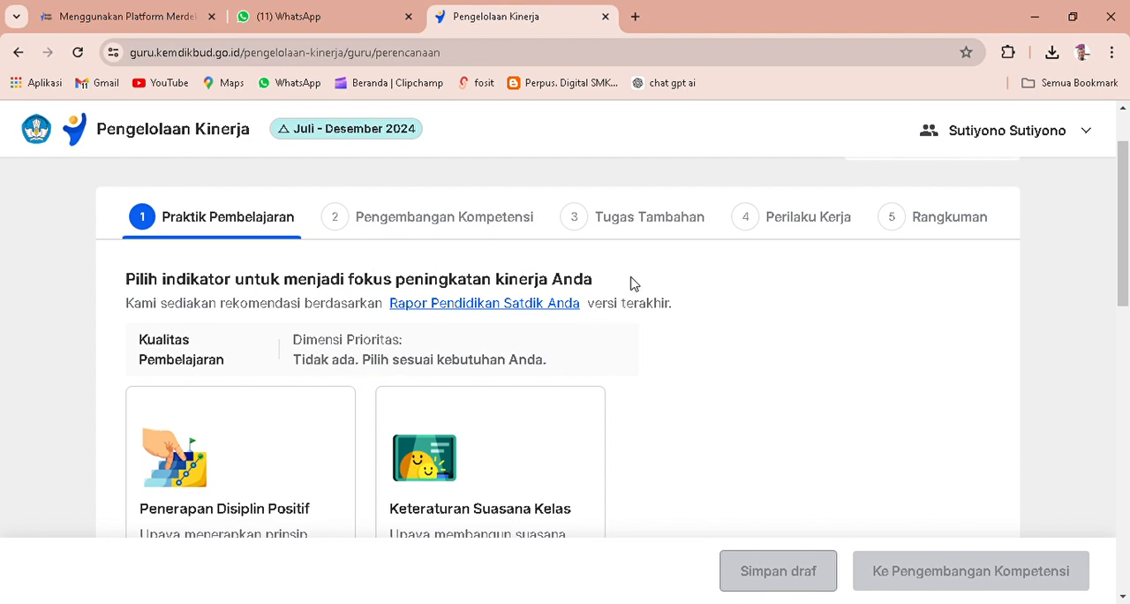
left_click(481, 305)
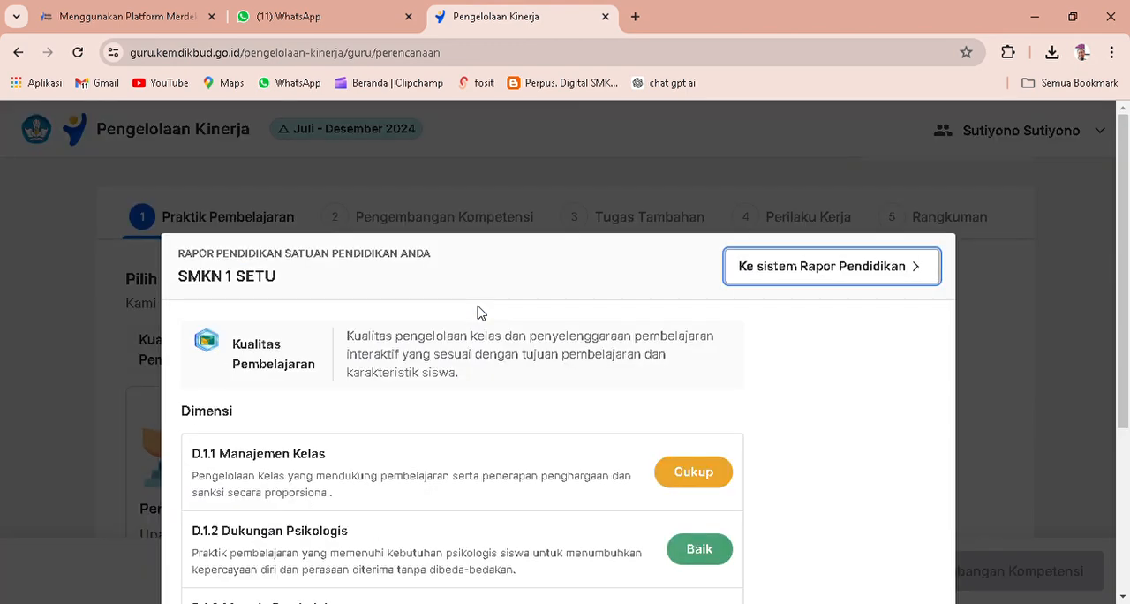
scroll(568, 331, "down", 1)
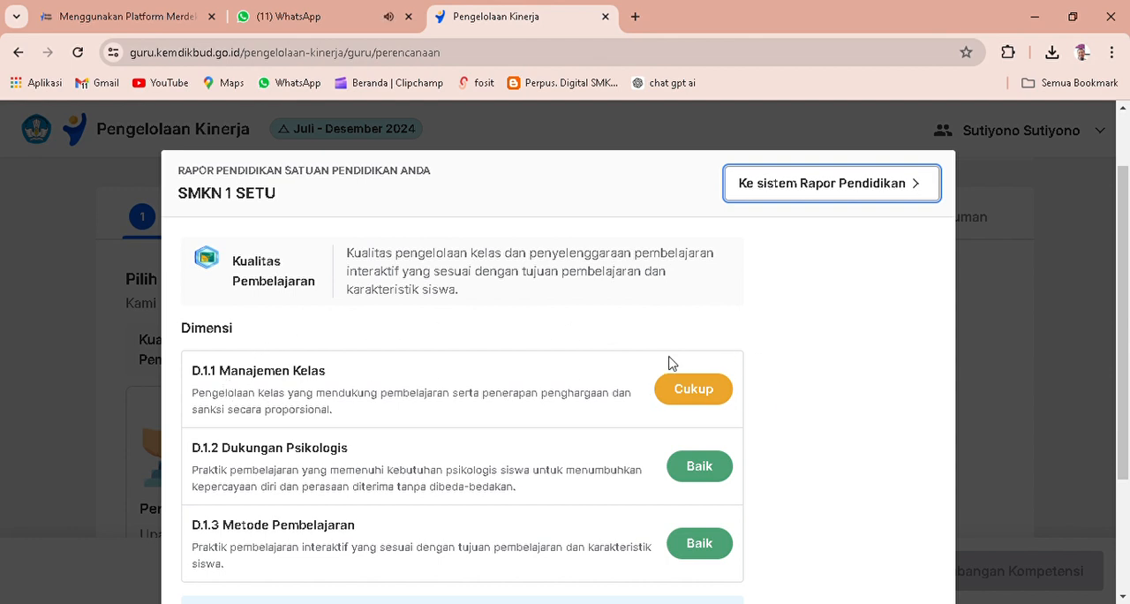
scroll(660, 385, "down", 1)
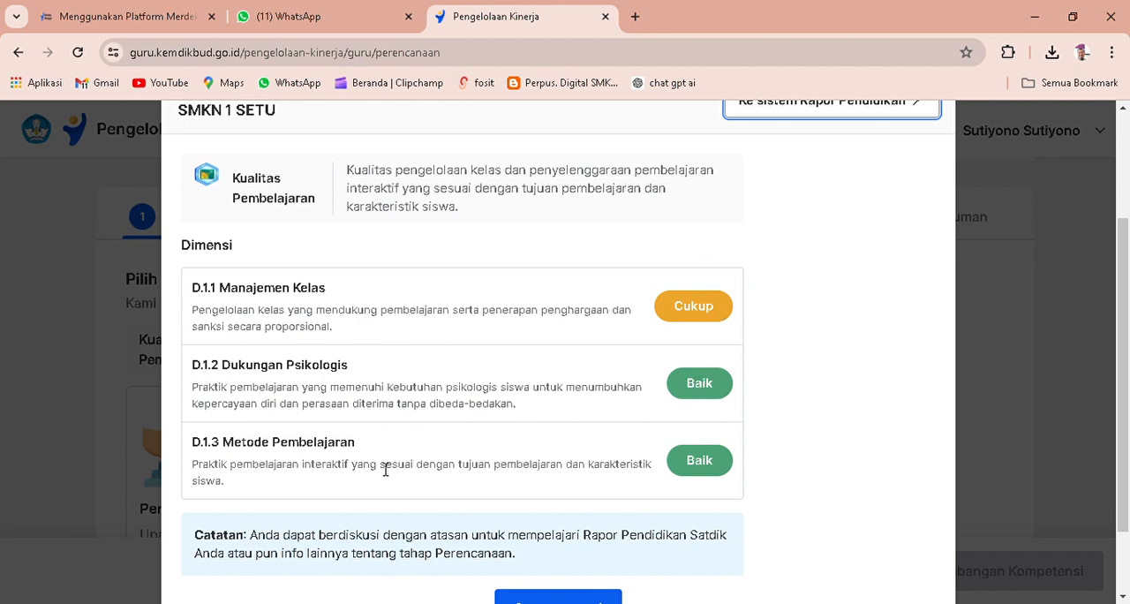
scroll(703, 469, "down", 2)
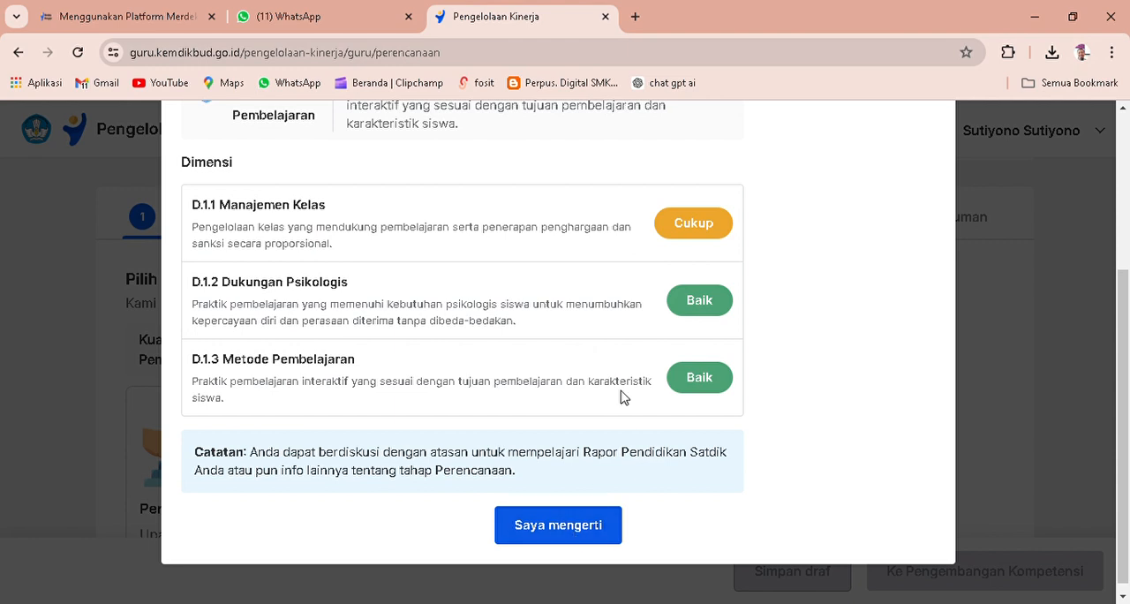
scroll(520, 279, "up", 3)
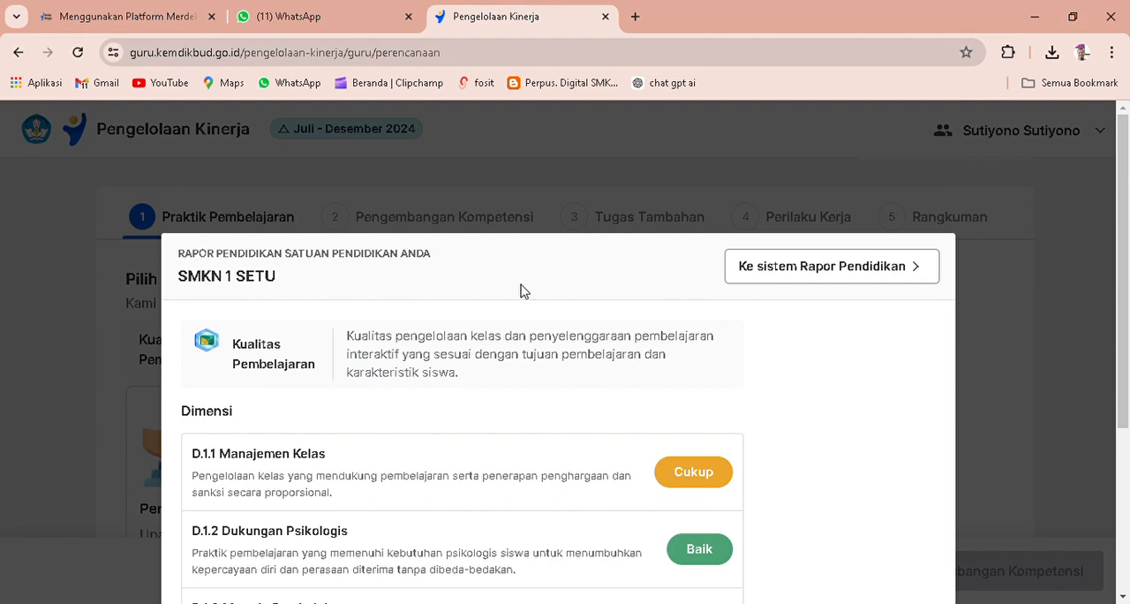
scroll(519, 291, "down", 3)
scroll(522, 291, "up", 2)
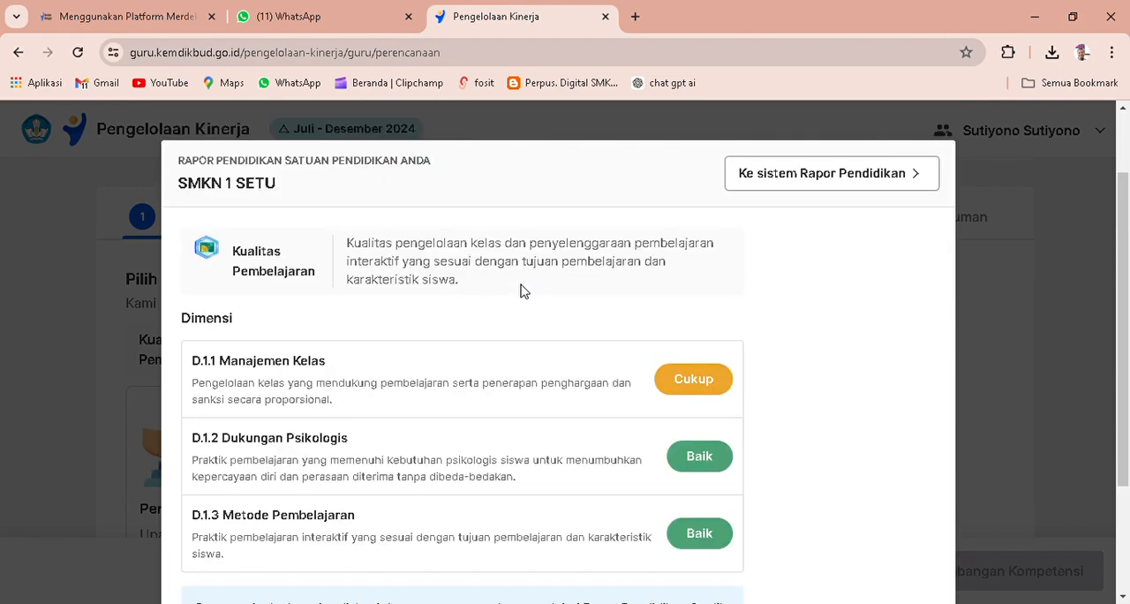
scroll(520, 291, "down", 2)
left_click(577, 524)
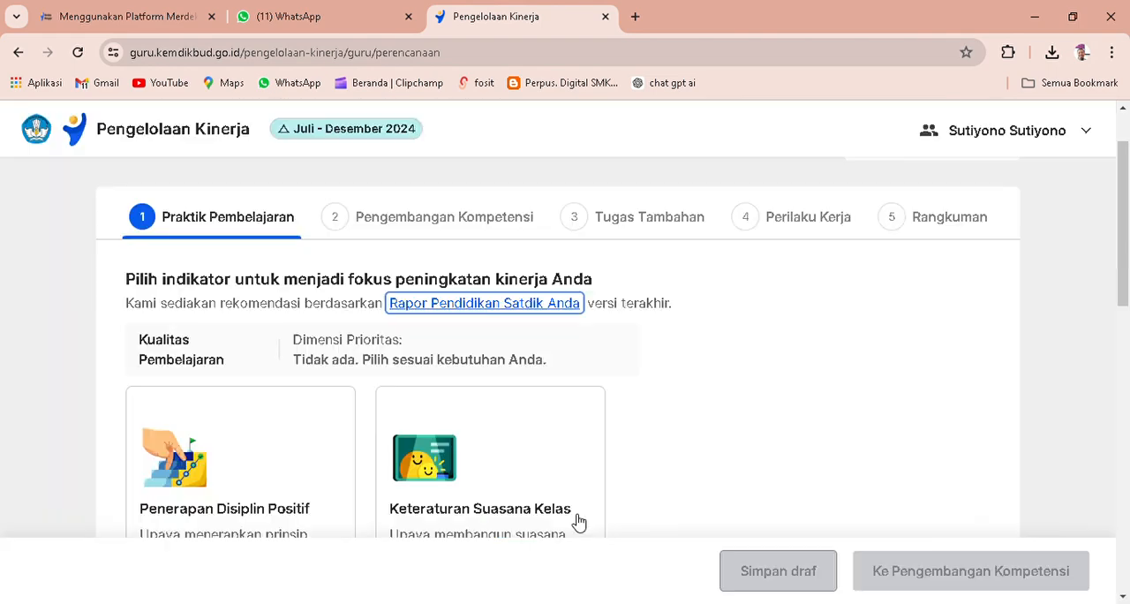
Choose Penerapan Disiplin Positif as the performance improvement indicator and continue to Pengembangan Kompetensi.
scroll(677, 426, "down", 2)
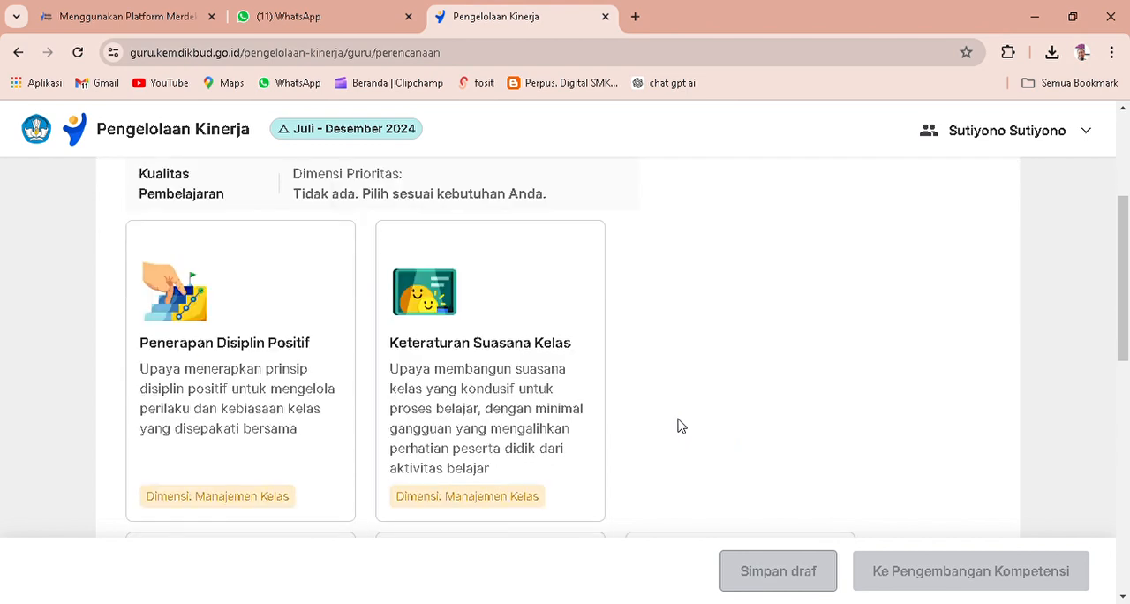
scroll(678, 425, "down", 1)
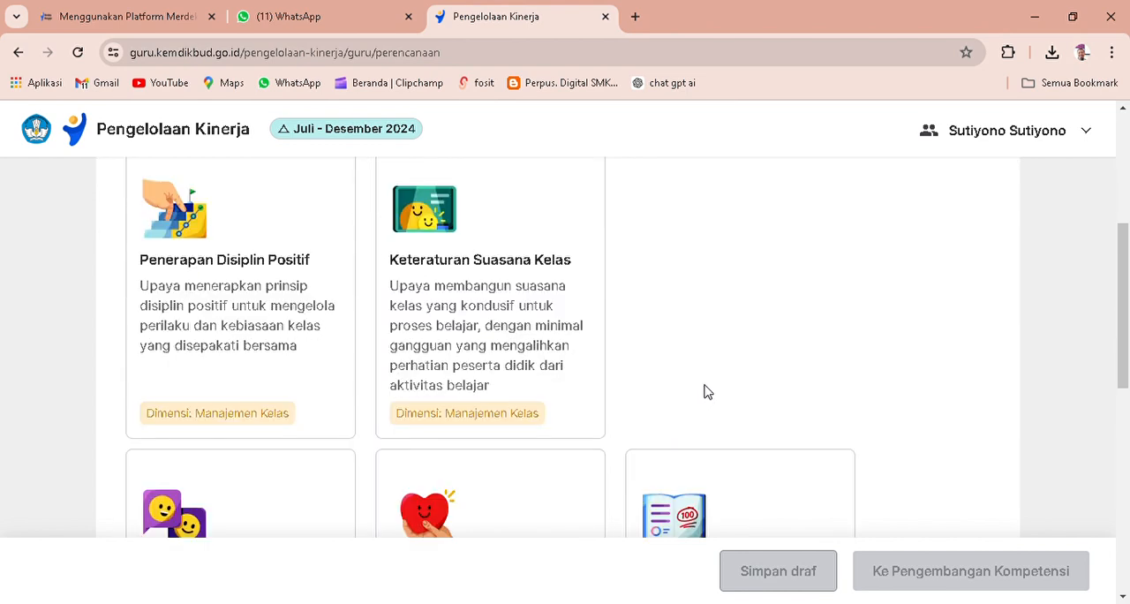
scroll(721, 358, "down", 3)
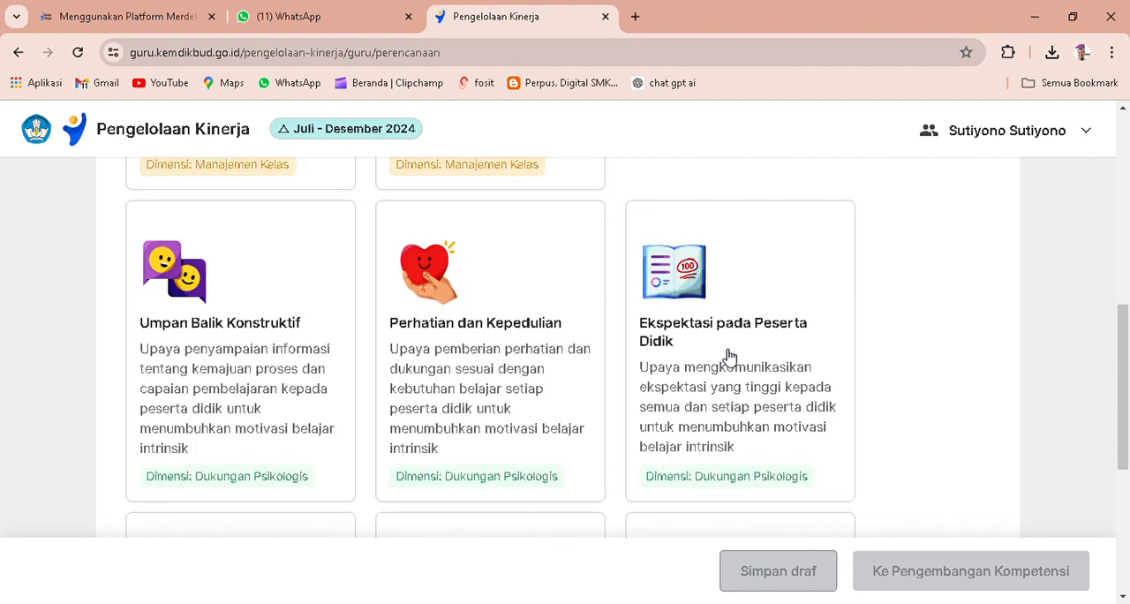
scroll(729, 355, "down", 1)
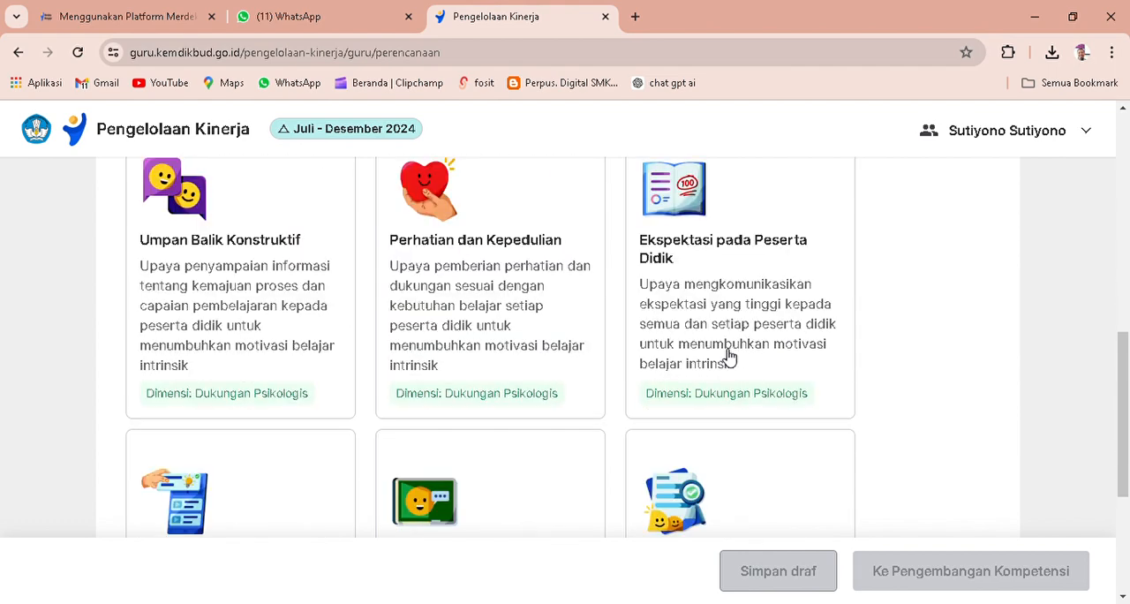
scroll(728, 356, "down", 3)
scroll(729, 356, "up", 7)
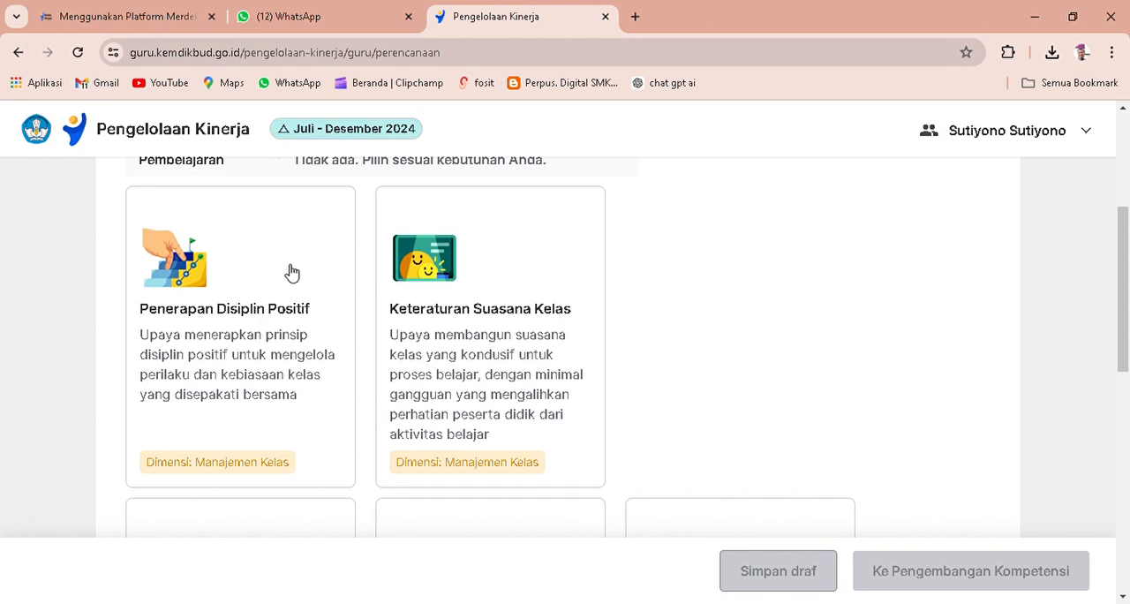
left_click(238, 468)
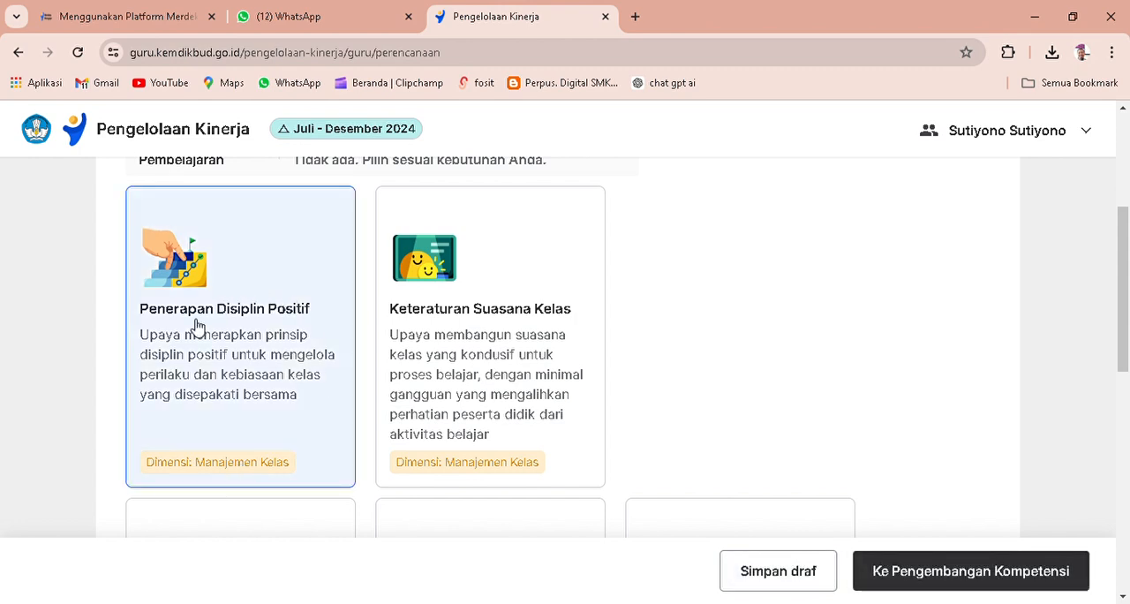
left_click(975, 574)
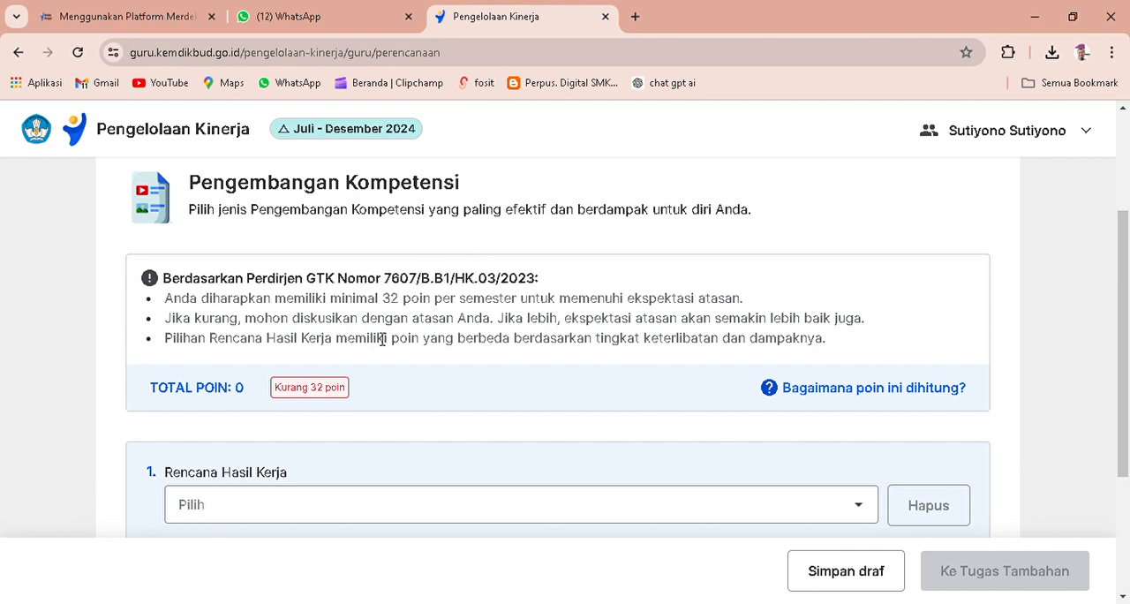
Review the first Rencana Hasil Kerja options and choose the role Peserta Pelatihan Mandiri sesuai model kompetensi Guru, Kepala Sekolah, dan/atau Pengawas Sekolah (8 poin).
scroll(412, 340, "down", 2)
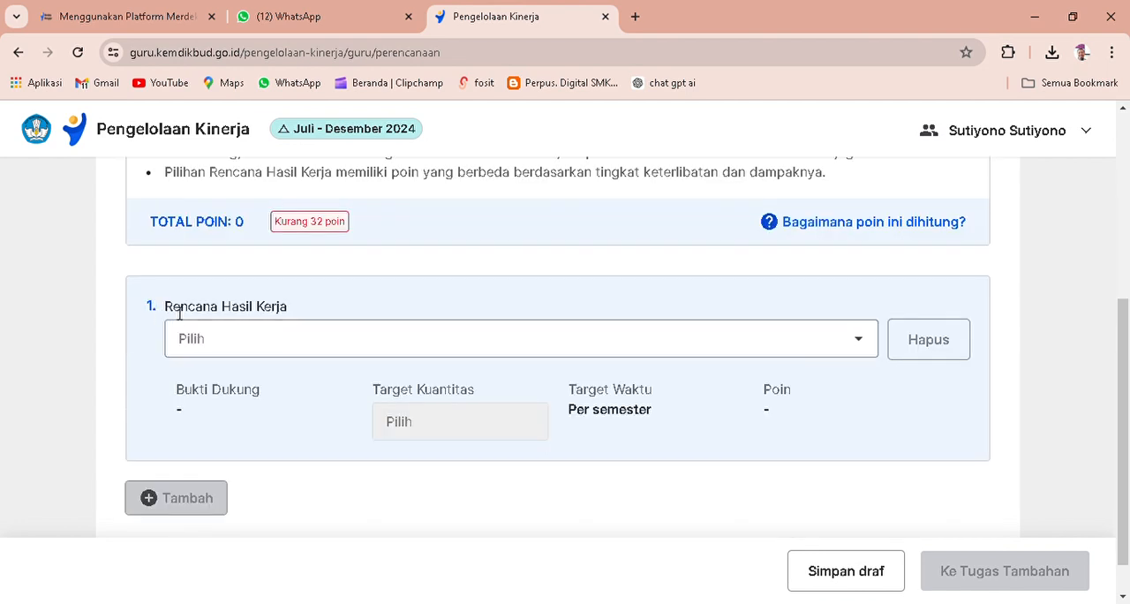
left_click(858, 340)
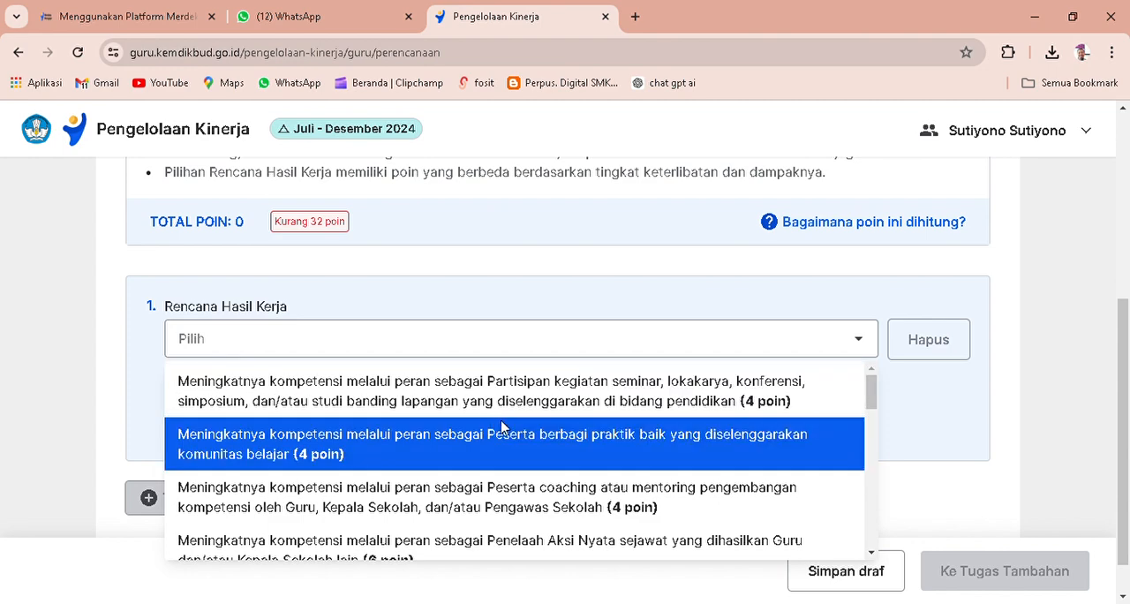
scroll(540, 428, "down", 1)
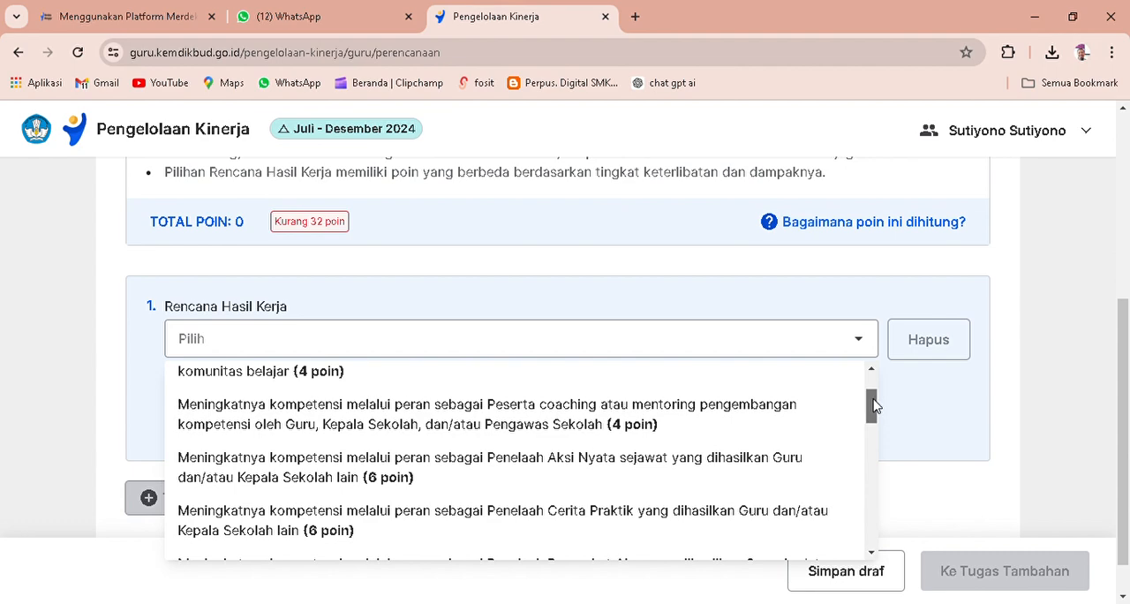
left_click_drag(874, 404, 875, 382)
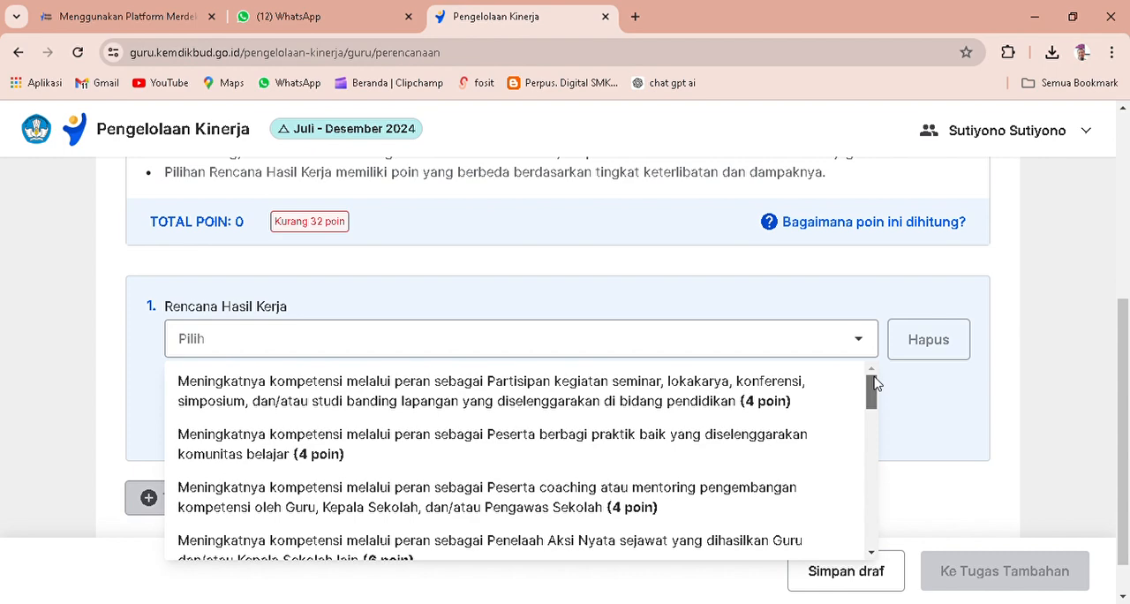
left_click_drag(875, 382, 875, 391)
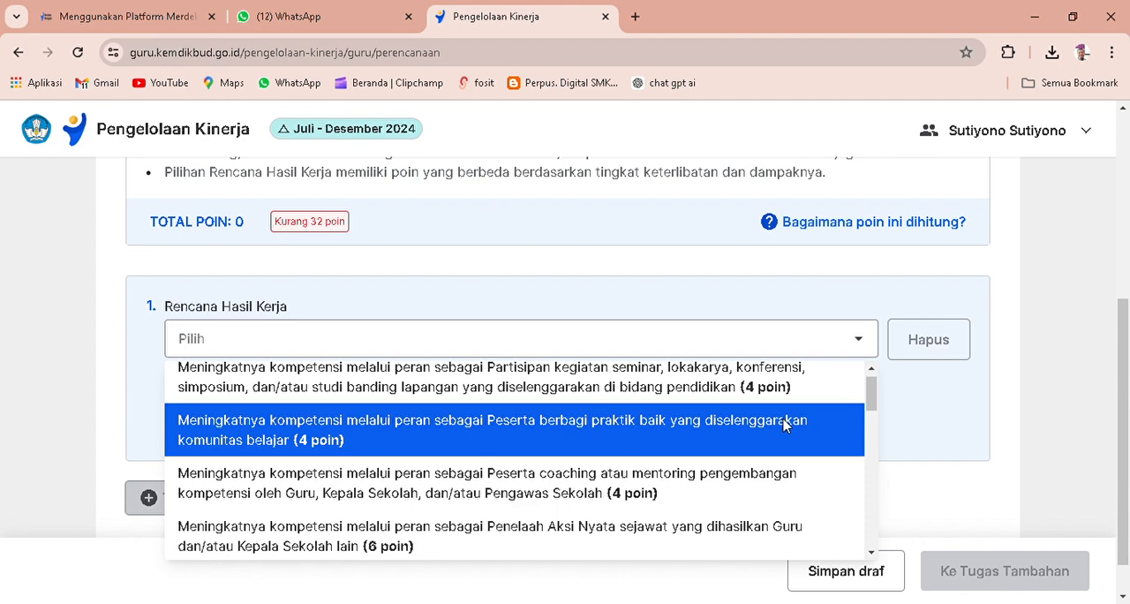
scroll(732, 436, "down", 1)
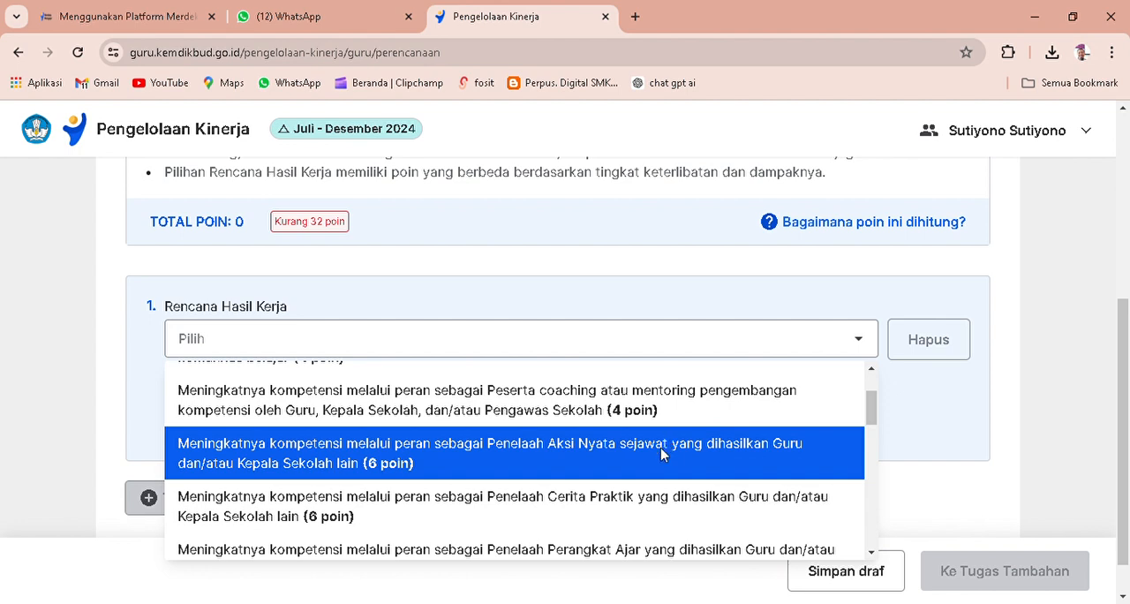
scroll(661, 454, "down", 1)
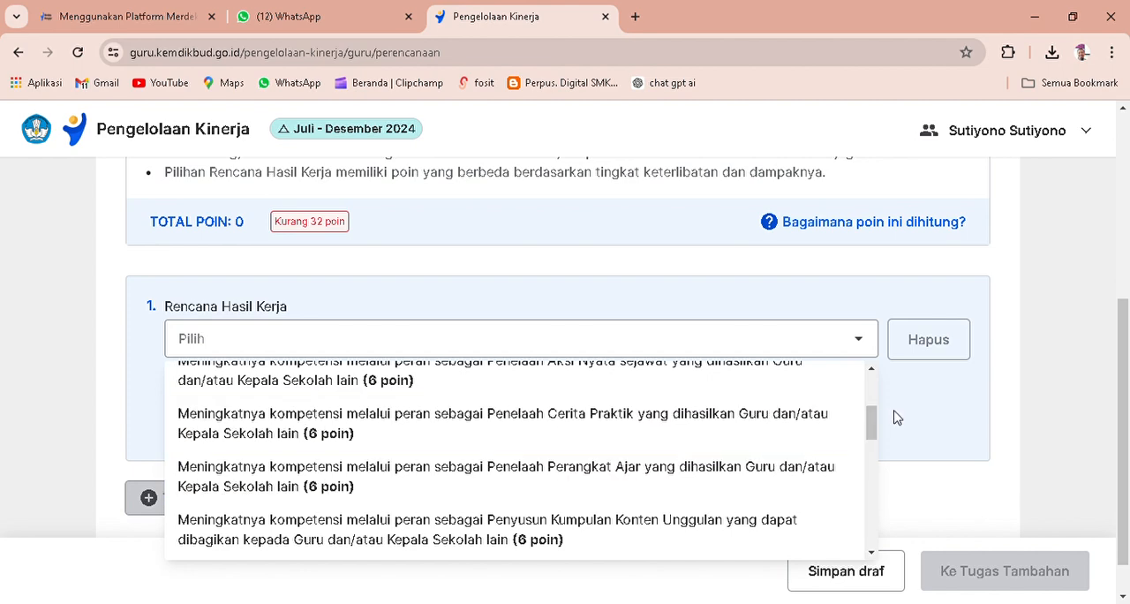
left_click_drag(867, 427, 867, 442)
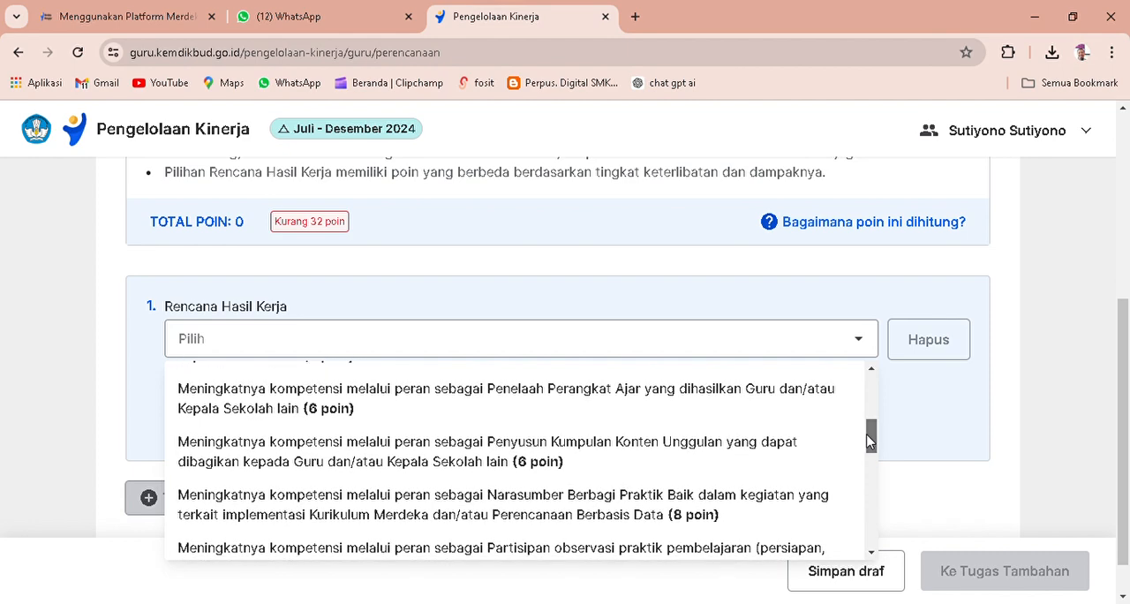
left_click_drag(866, 441, 866, 451)
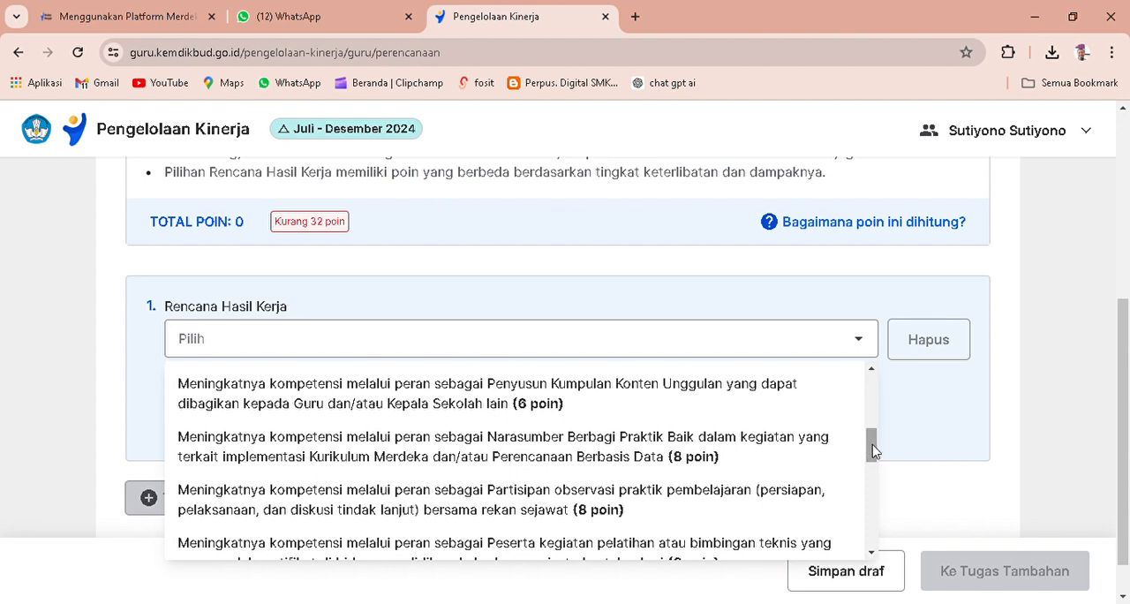
left_click_drag(872, 444, 871, 444)
left_click_drag(872, 450, 873, 457)
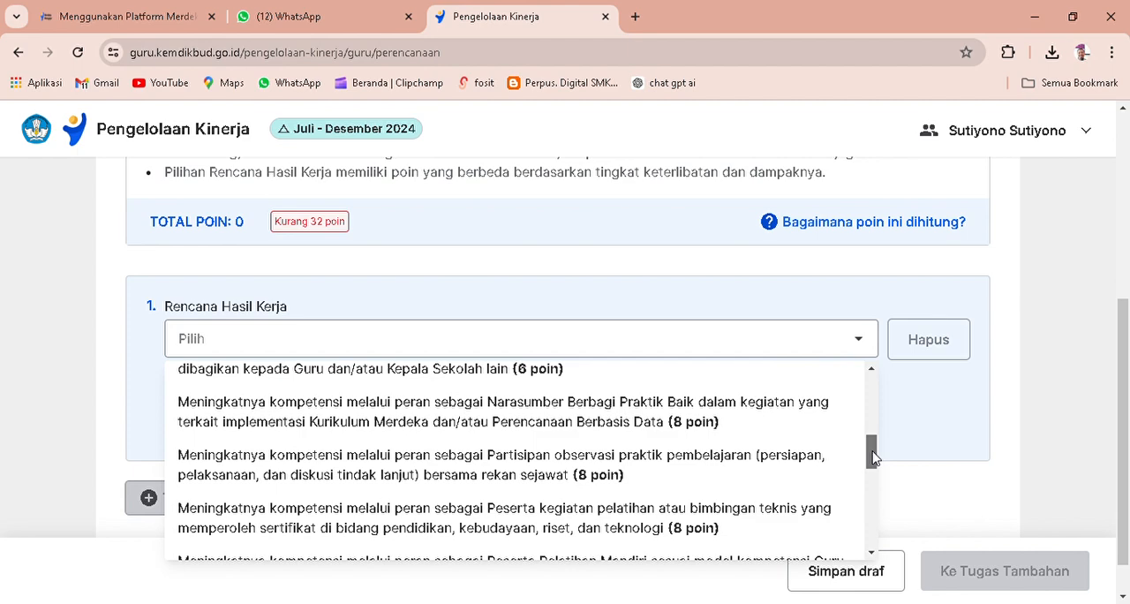
left_click_drag(874, 457, 874, 474)
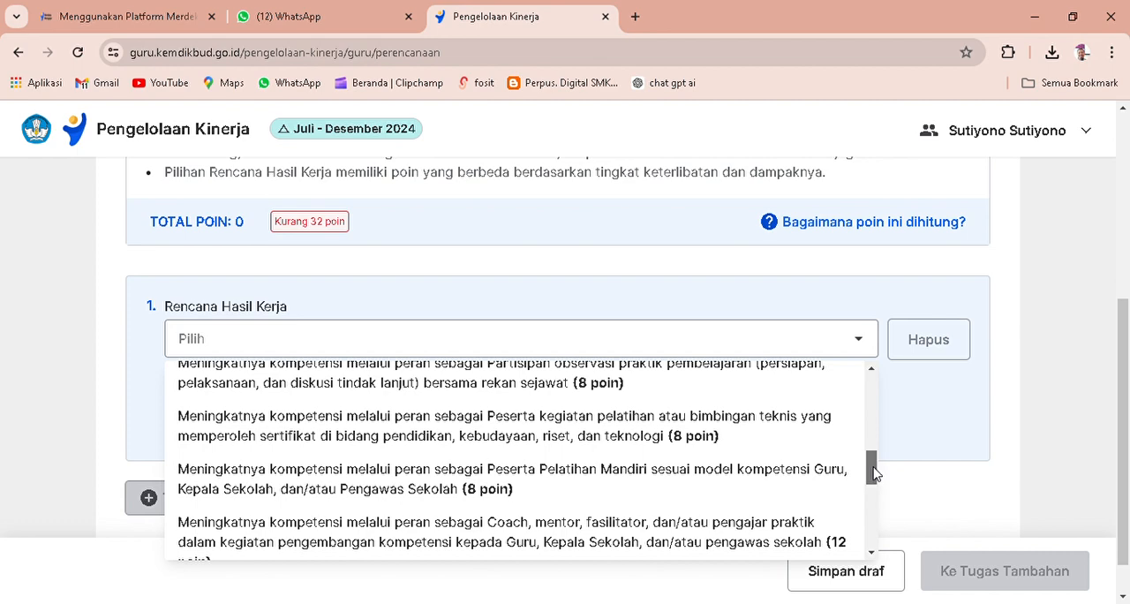
left_click_drag(874, 474, 876, 479)
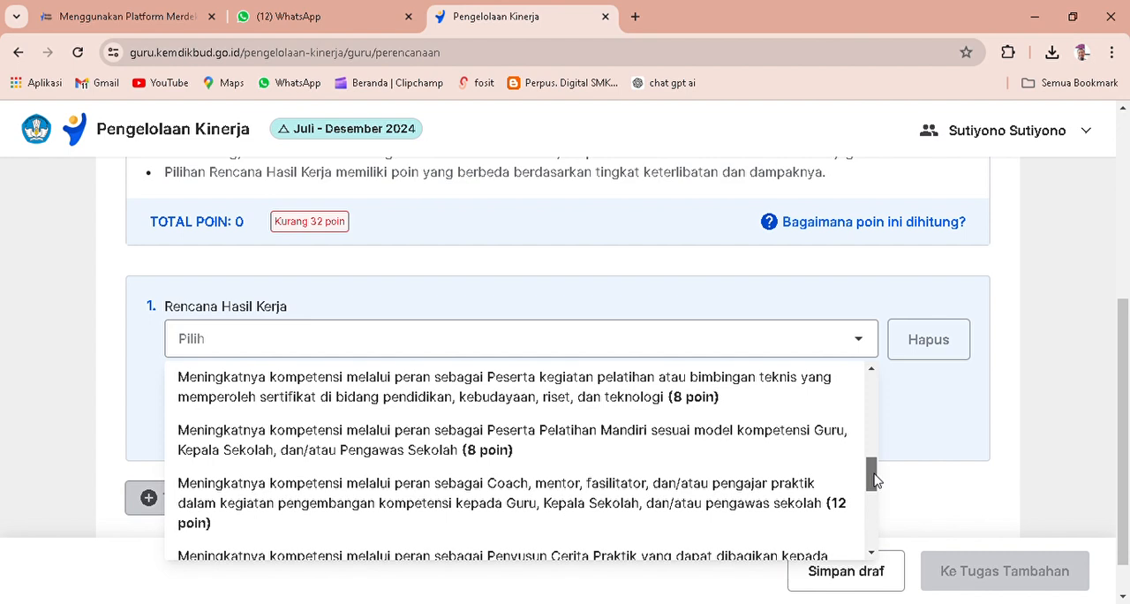
left_click_drag(873, 479, 874, 483)
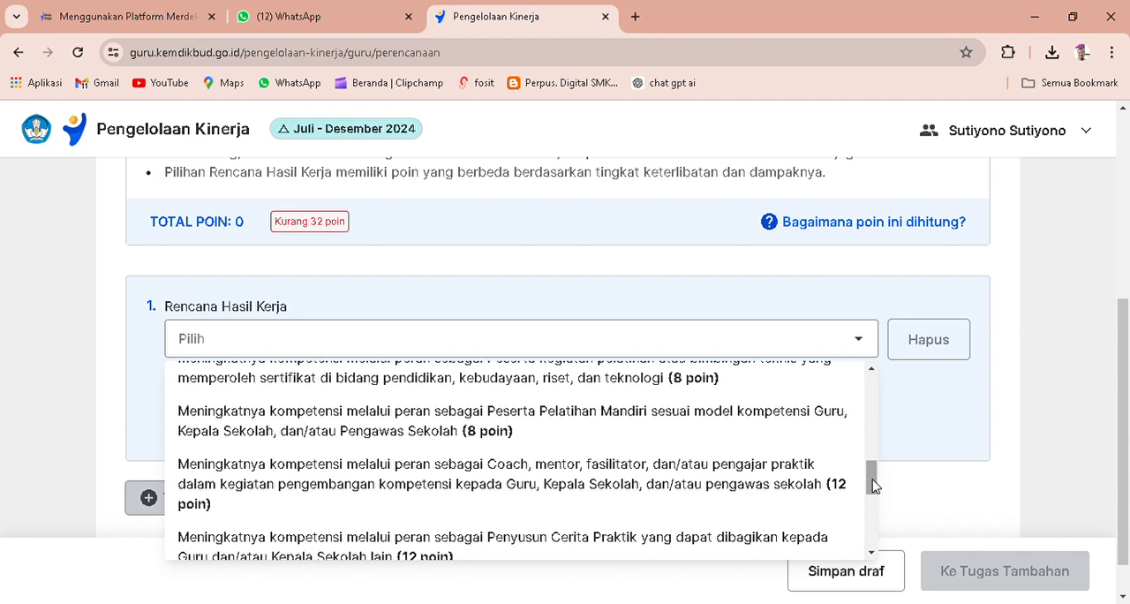
left_click(691, 421)
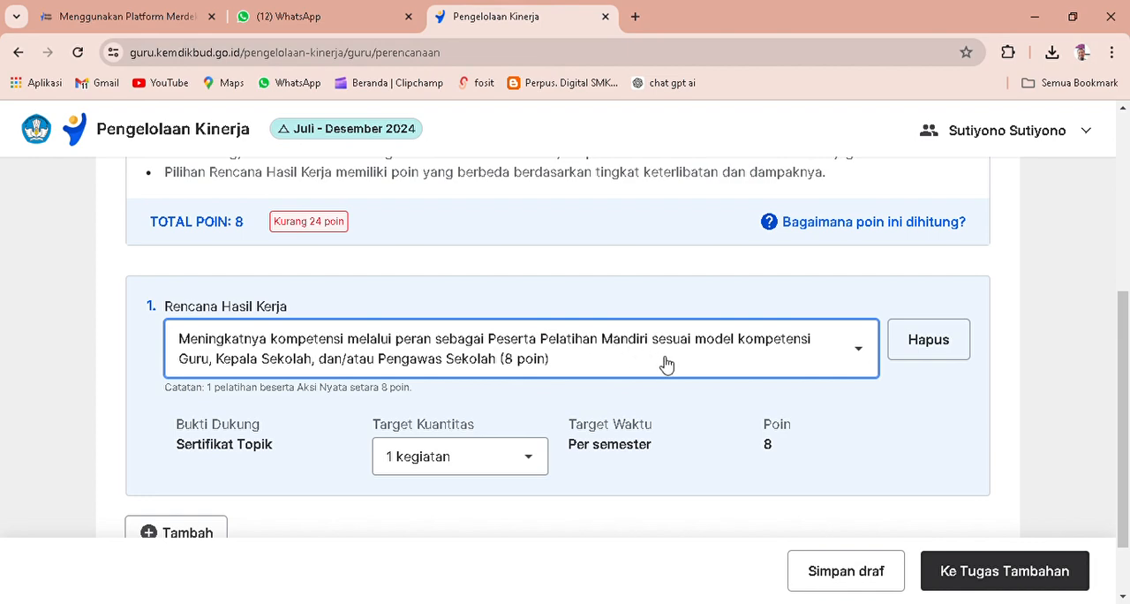
Add a second Rencana Hasil Kerja with the role Penggerak Komunitas Belajar dengan mengadakan minimal 3 kegiatan berbagi praktik baik (36 poin).
scroll(545, 386, "down", 1)
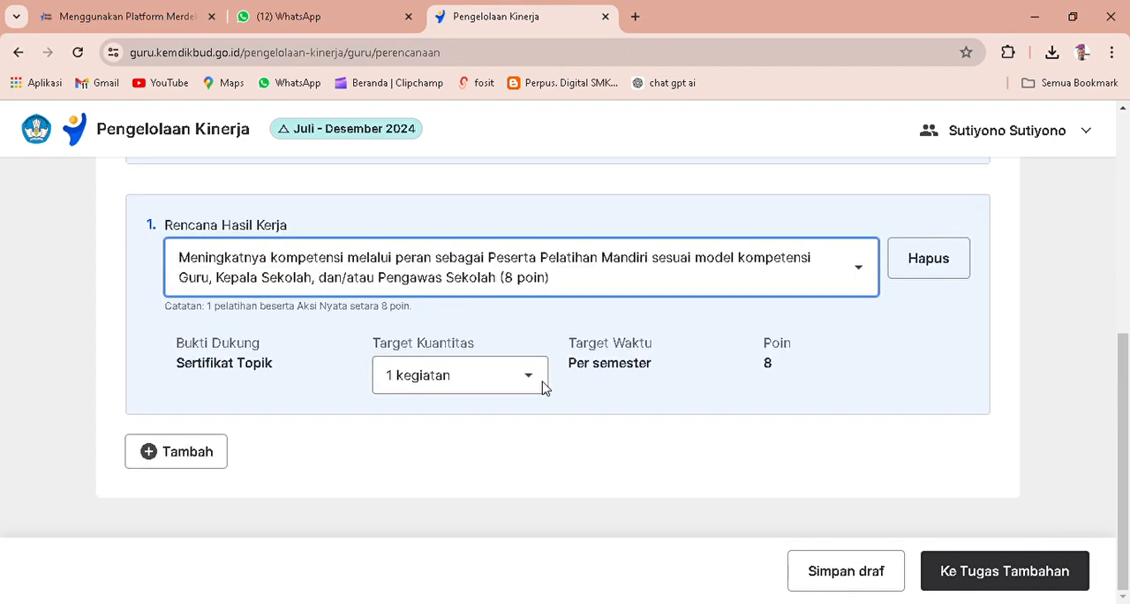
scroll(504, 369, "up", 2)
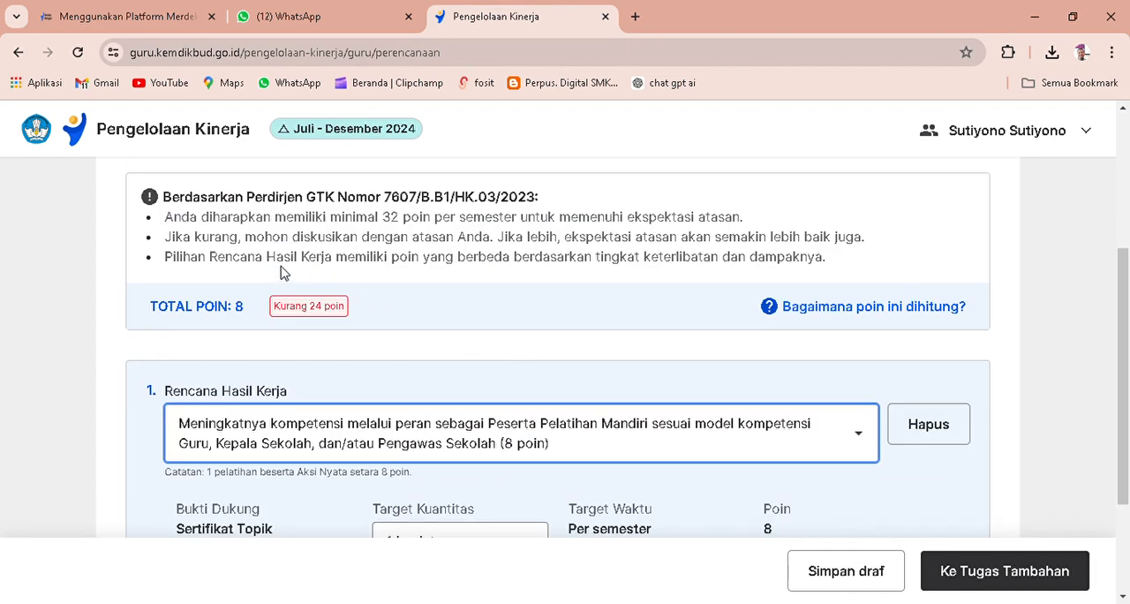
scroll(483, 380, "down", 2)
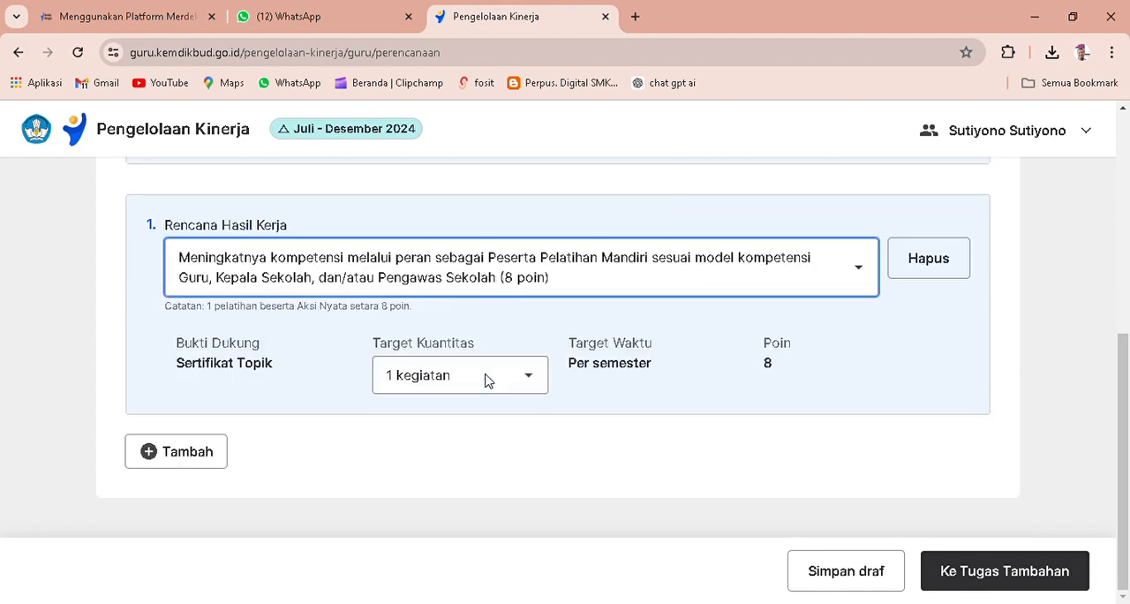
left_click(155, 455)
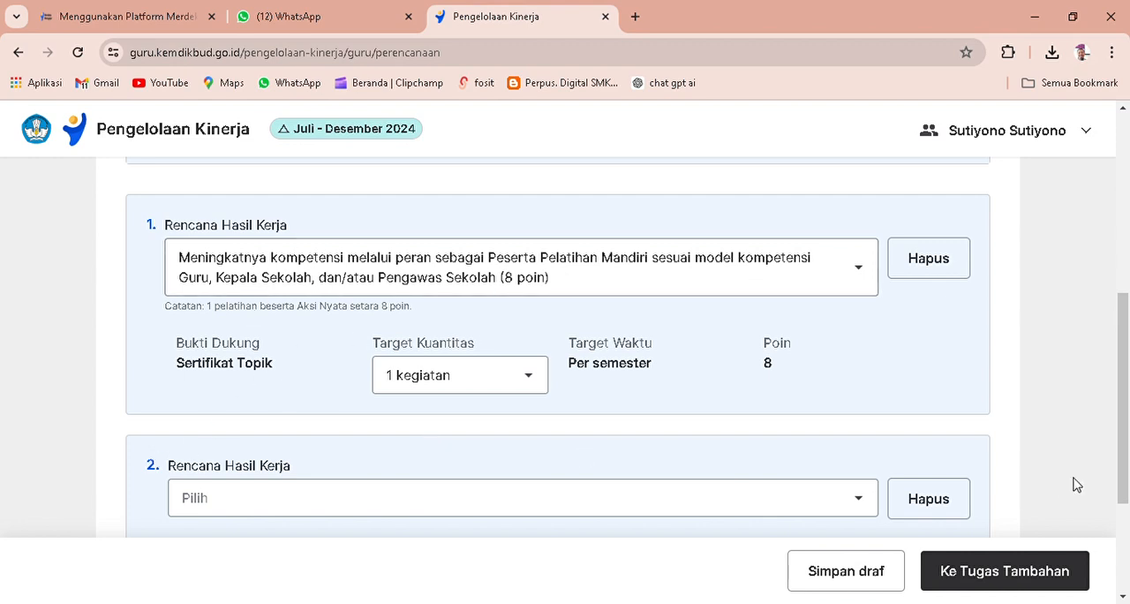
left_click(864, 502)
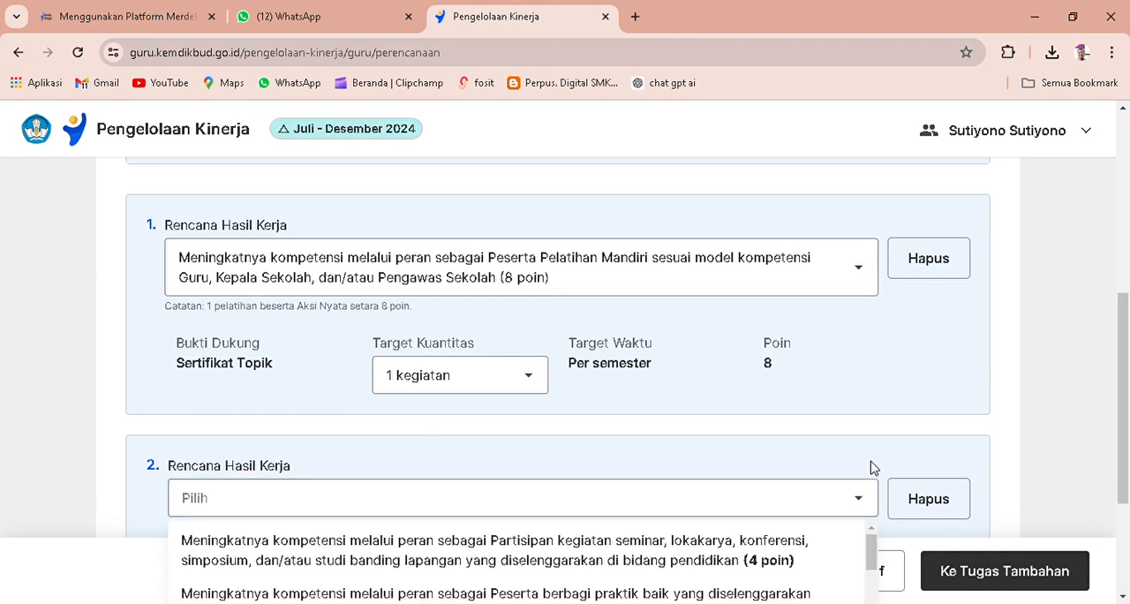
scroll(875, 460, "down", 2)
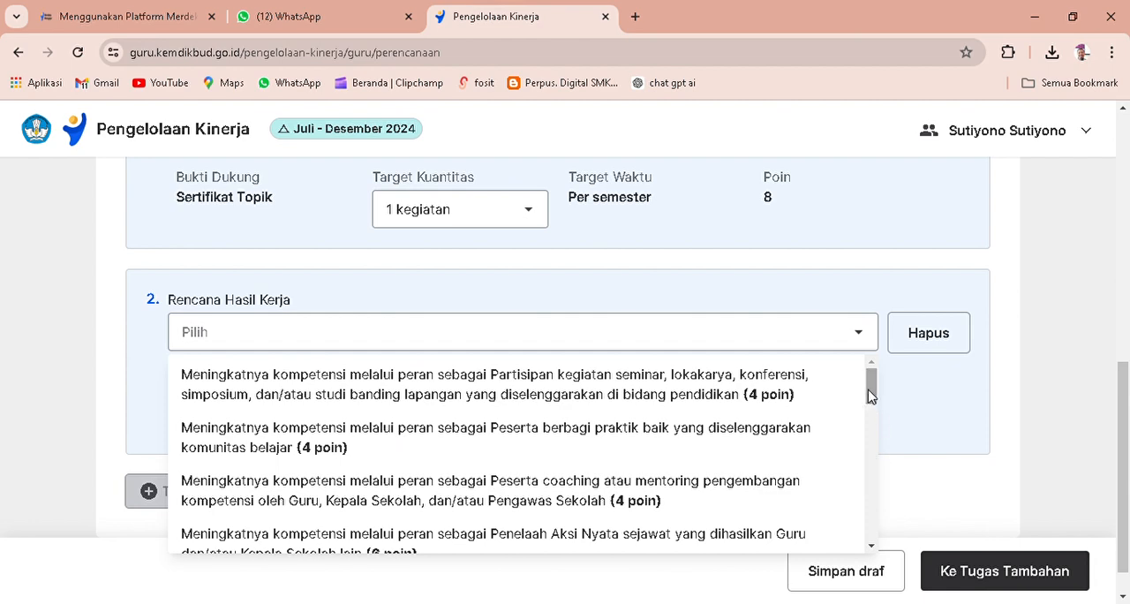
left_click_drag(870, 395, 868, 486)
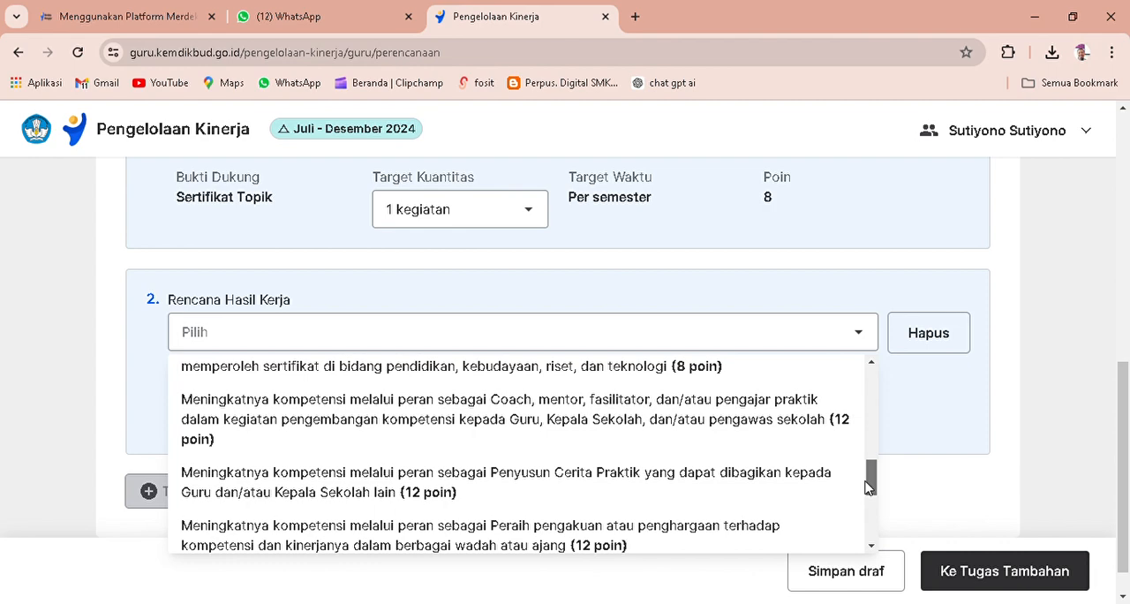
left_click_drag(868, 486, 867, 522)
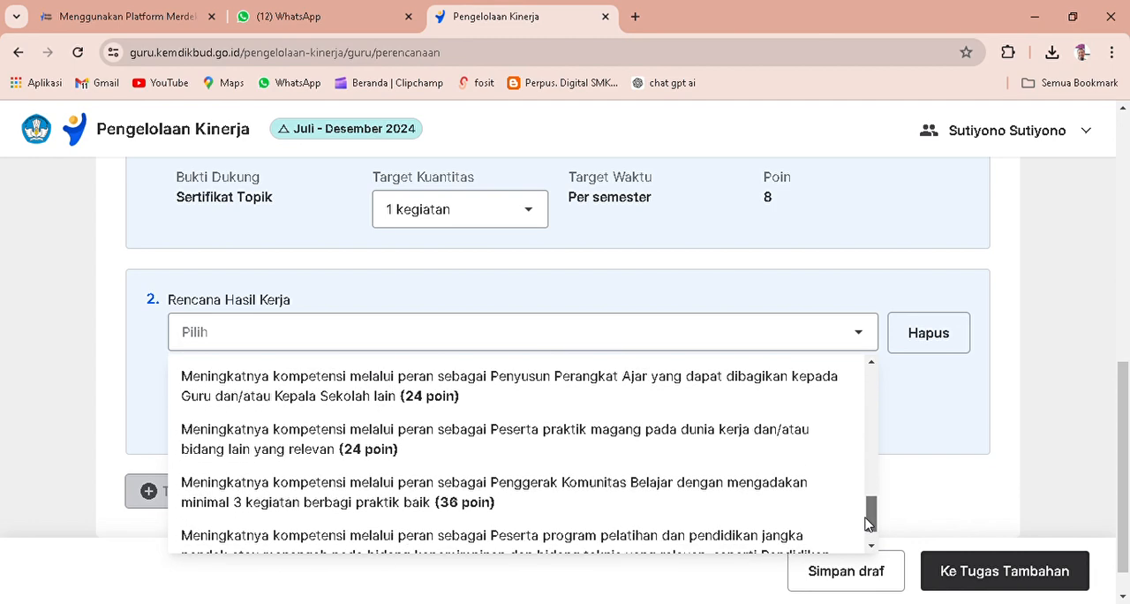
left_click_drag(867, 522, 868, 530)
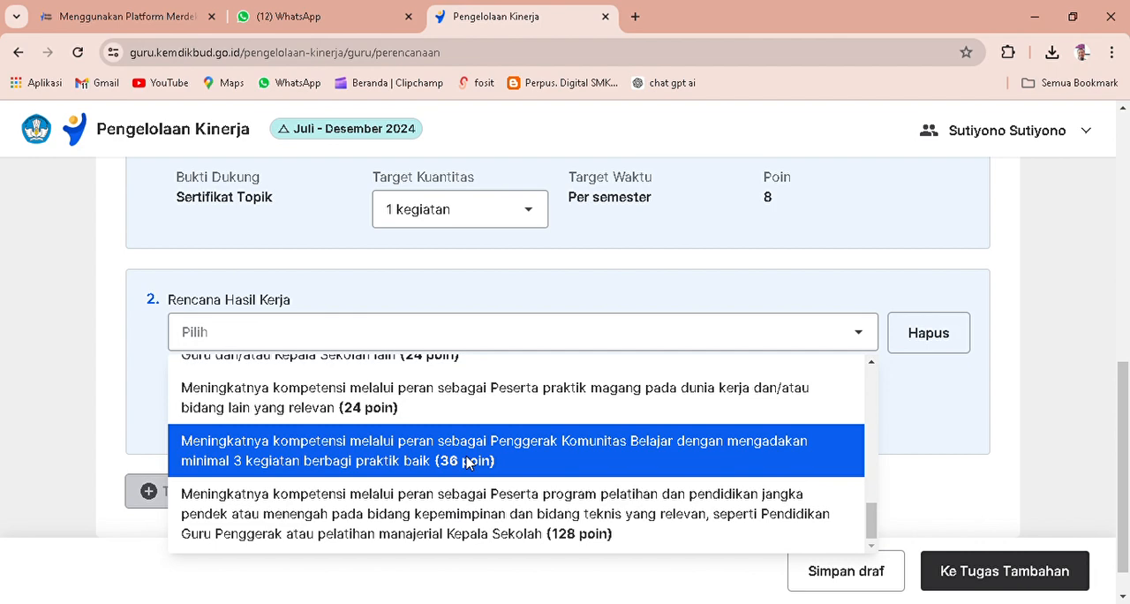
left_click(468, 462)
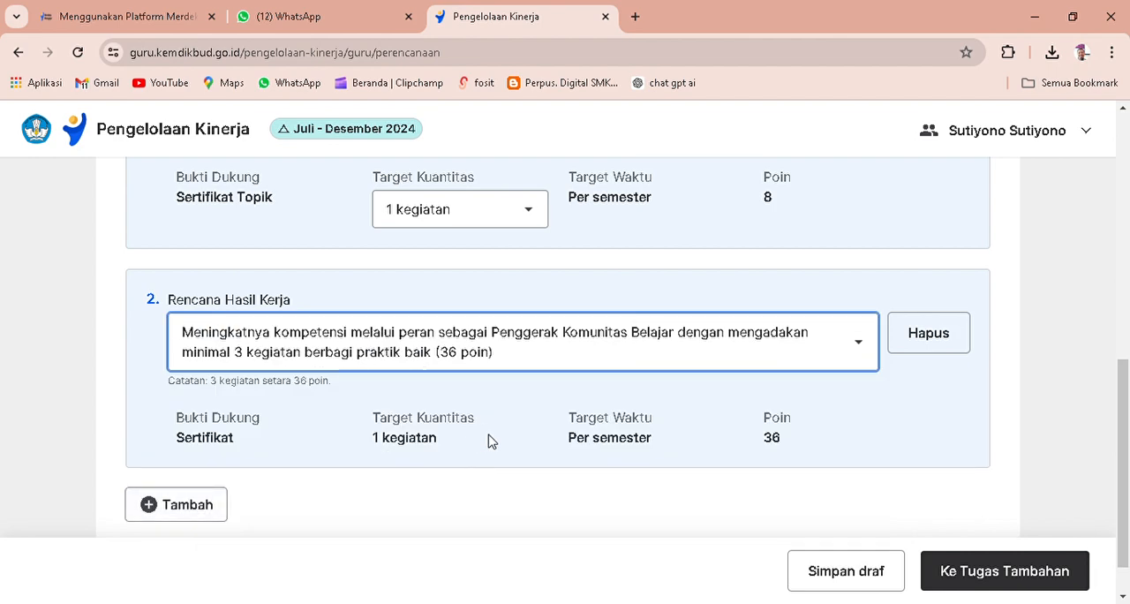
Add a third Rencana Hasil Kerja with the role Peserta berbagi praktik baik yang diselenggarakan komunitas belajar (4 poin).
scroll(490, 441, "up", 4)
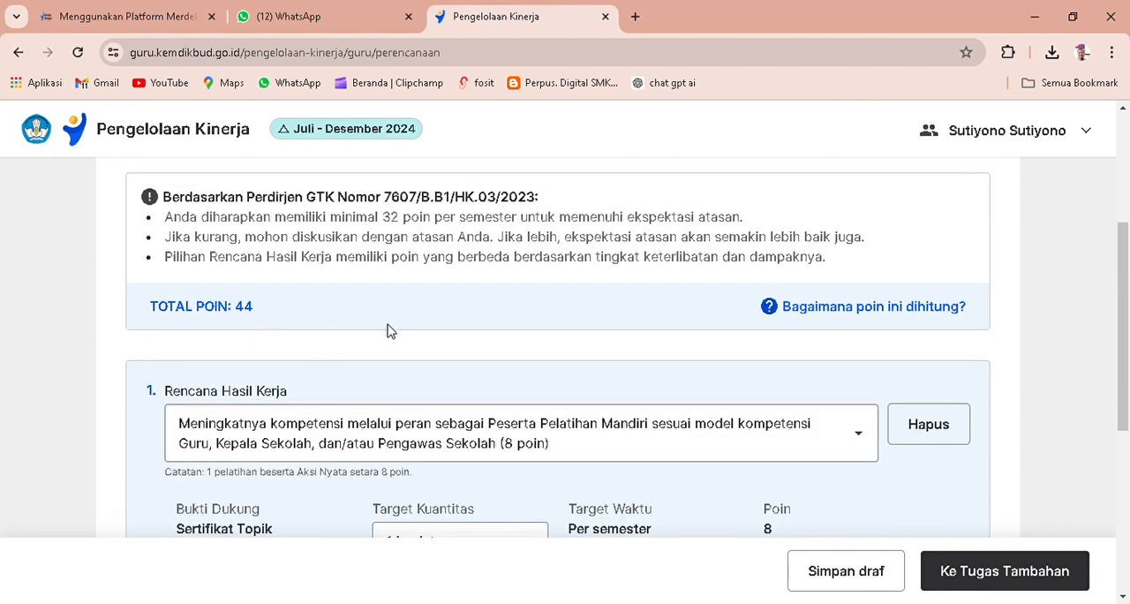
scroll(385, 328, "down", 4)
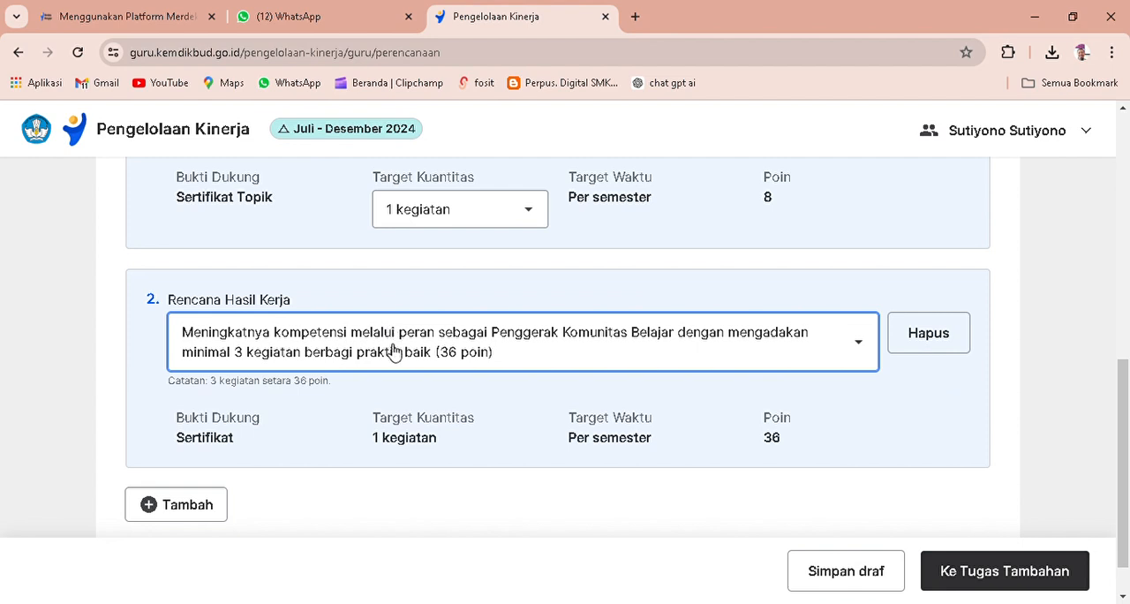
left_click(201, 510)
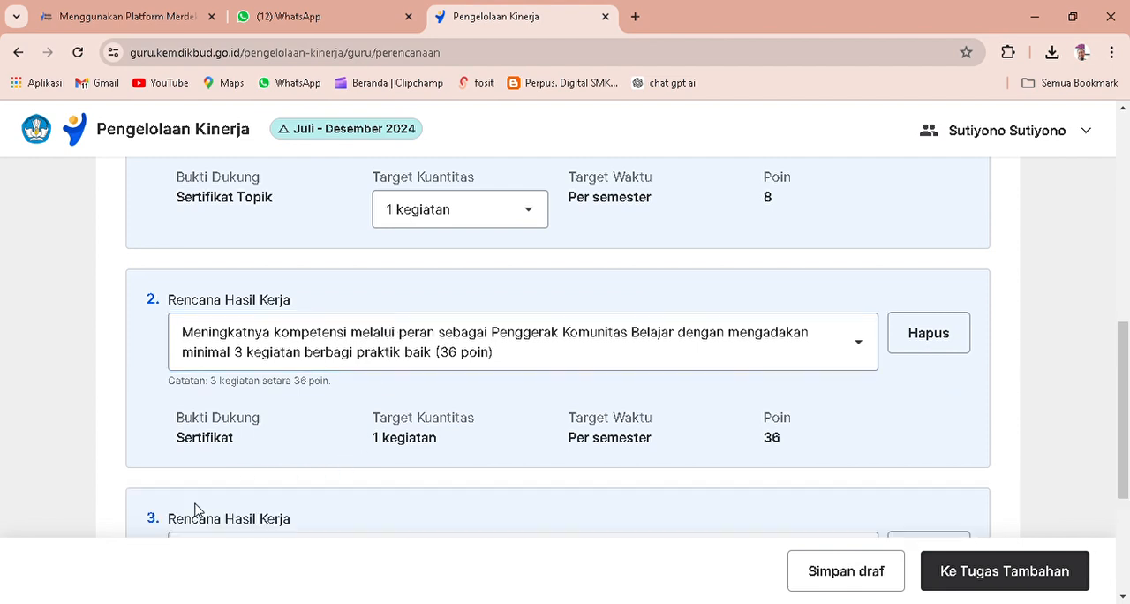
scroll(550, 469, "down", 2)
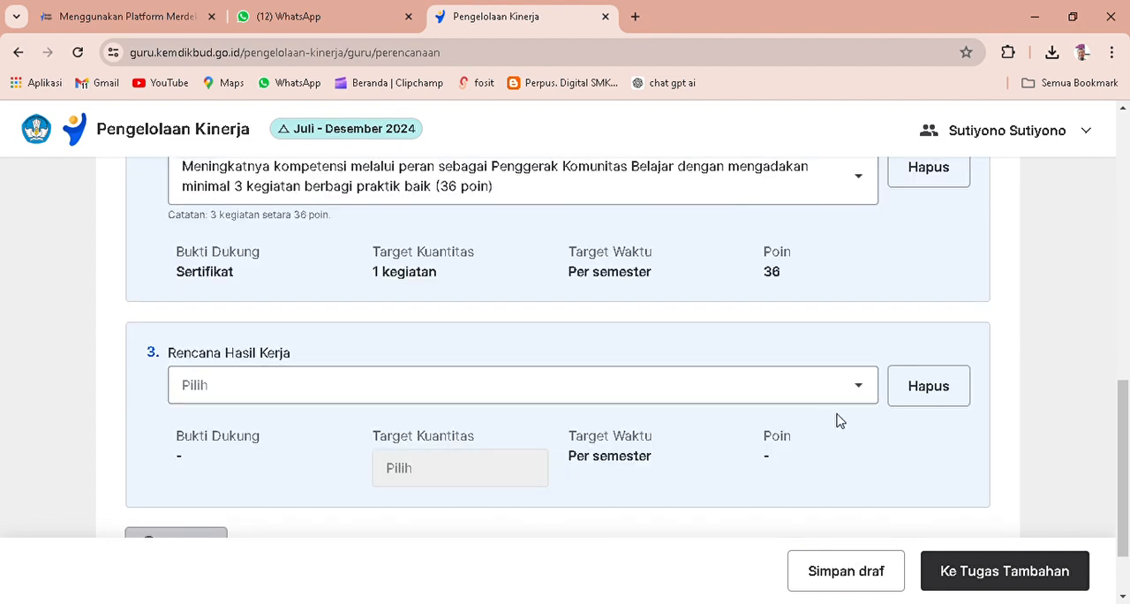
left_click(863, 394)
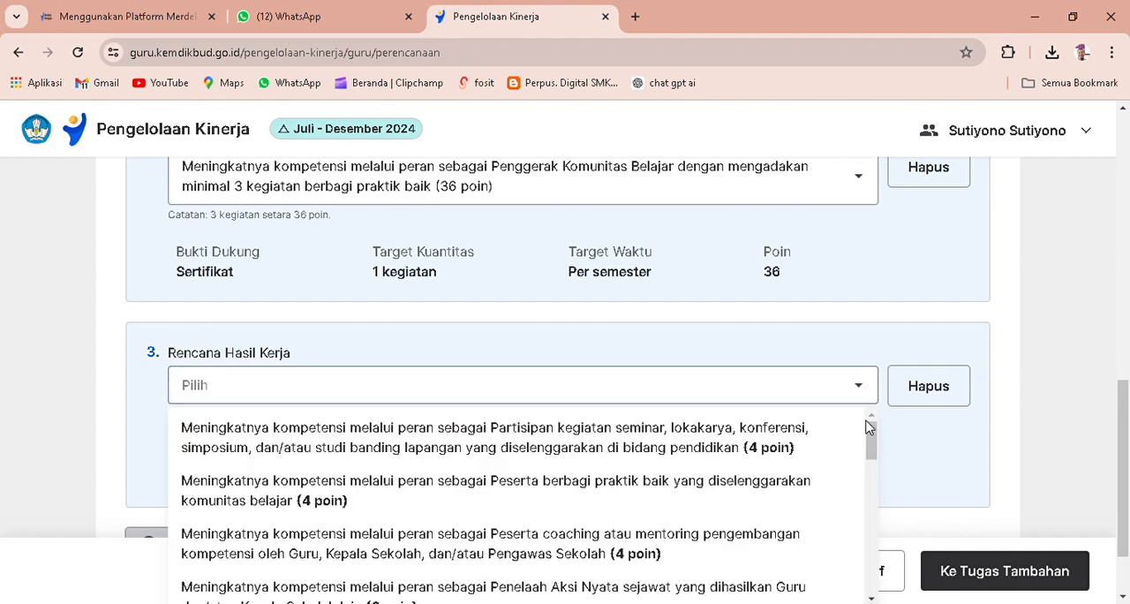
scroll(870, 440, "down", 1)
scroll(870, 439, "up", 1)
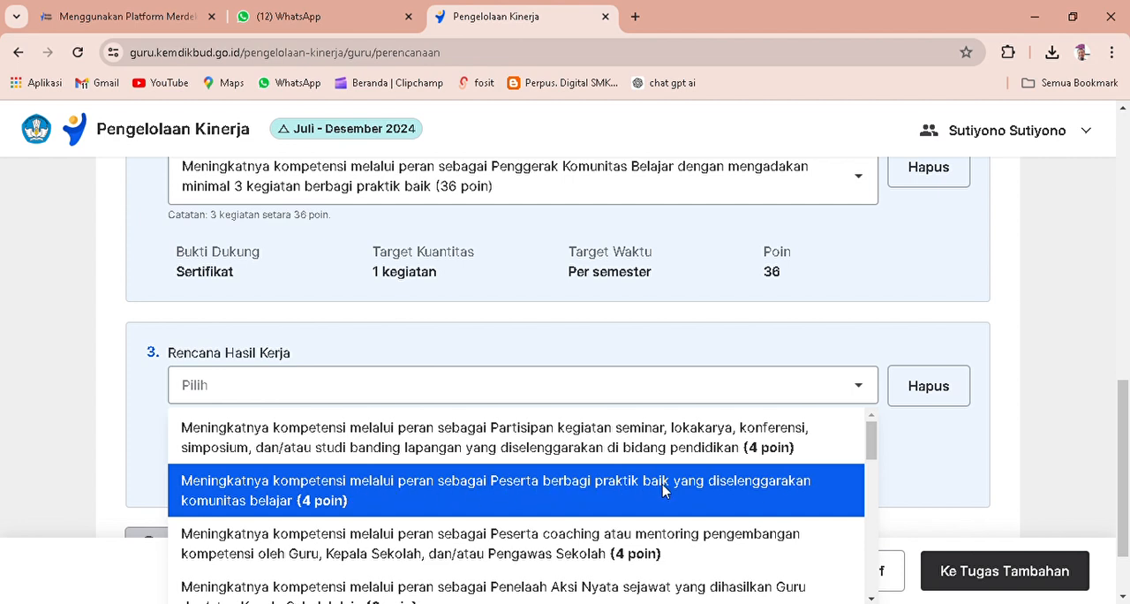
left_click(602, 492)
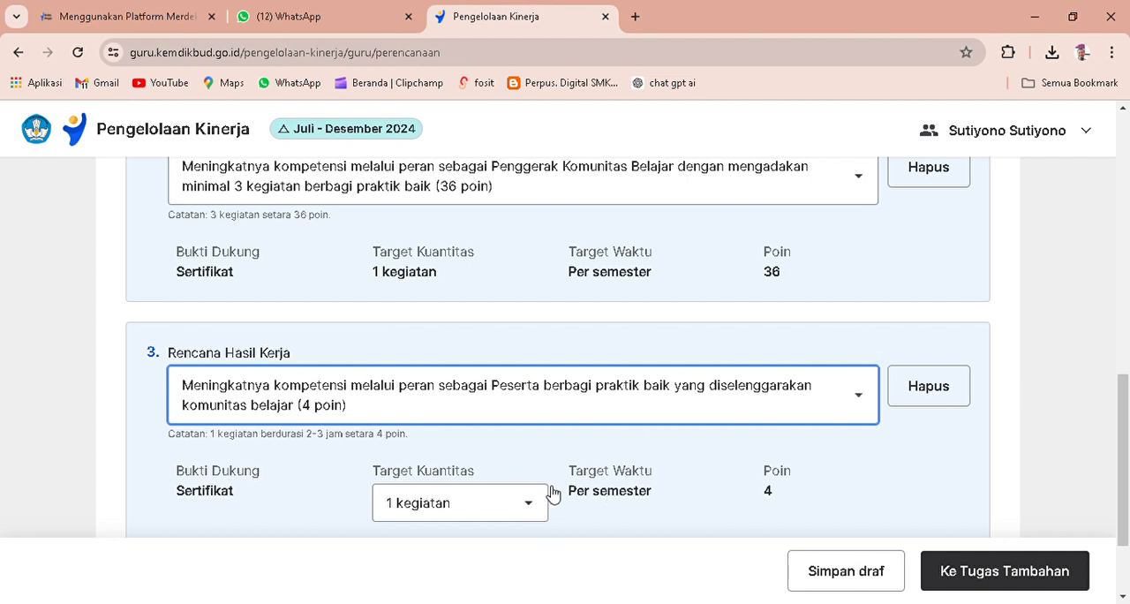
Set the third Rencana Hasil Kerja's Target Kuantitas to 2 kegiatan and check the total points.
scroll(542, 509, "down", 1)
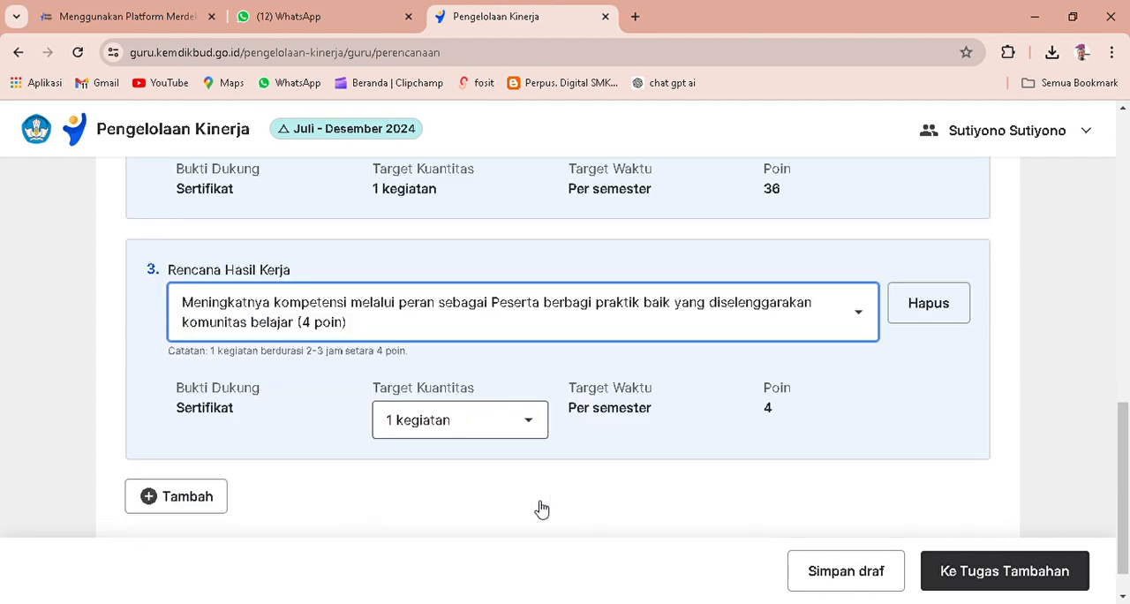
left_click(533, 427)
left_click(493, 498)
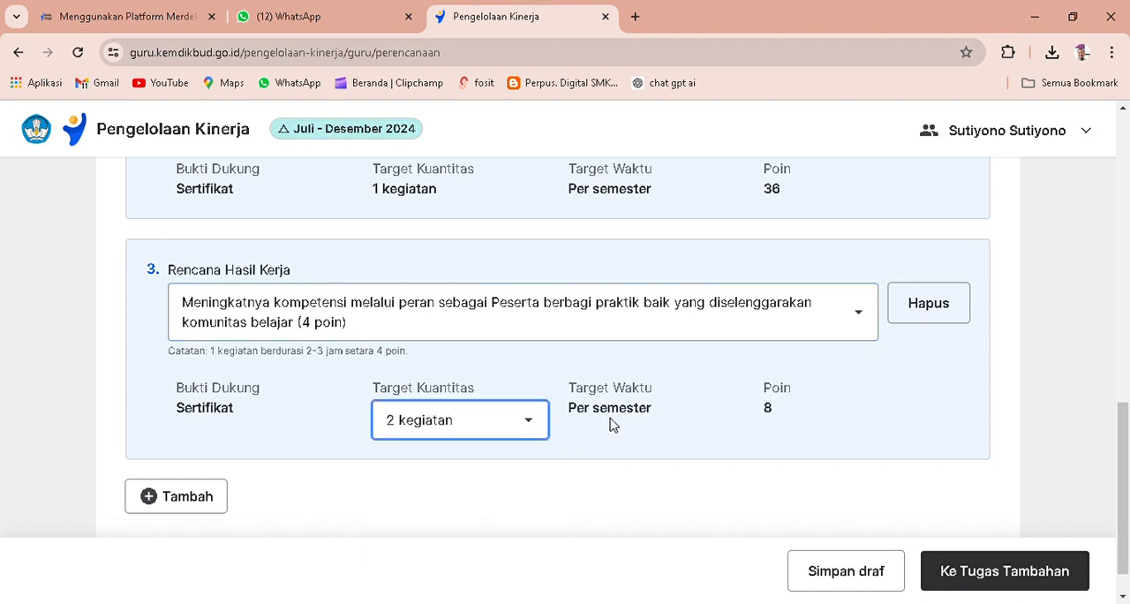
scroll(624, 418, "up", 1)
scroll(624, 418, "up", 6)
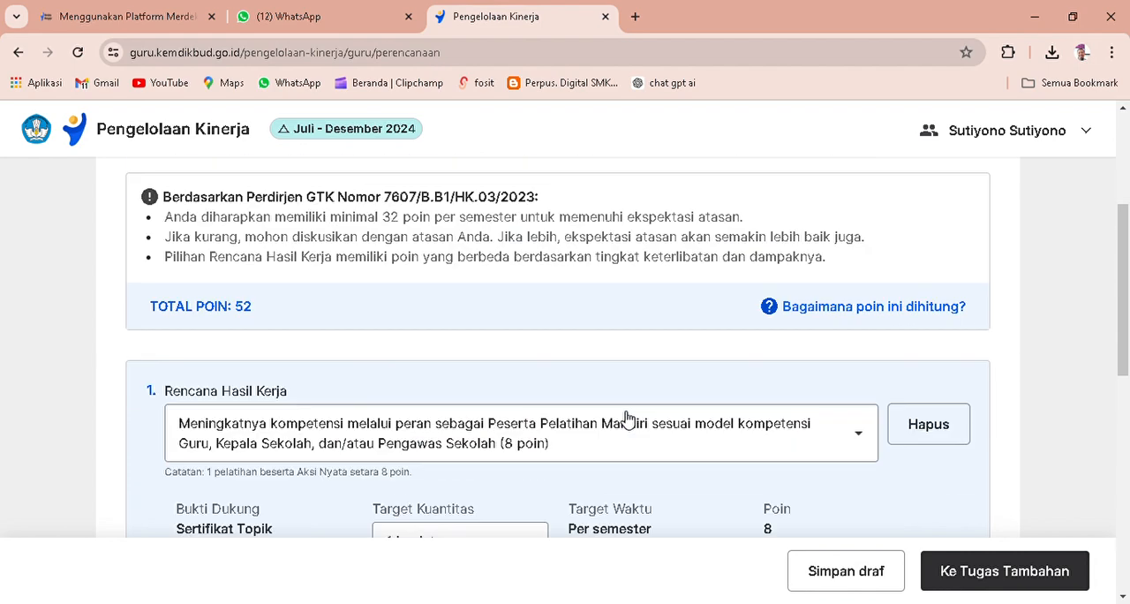
scroll(626, 419, "up", 2)
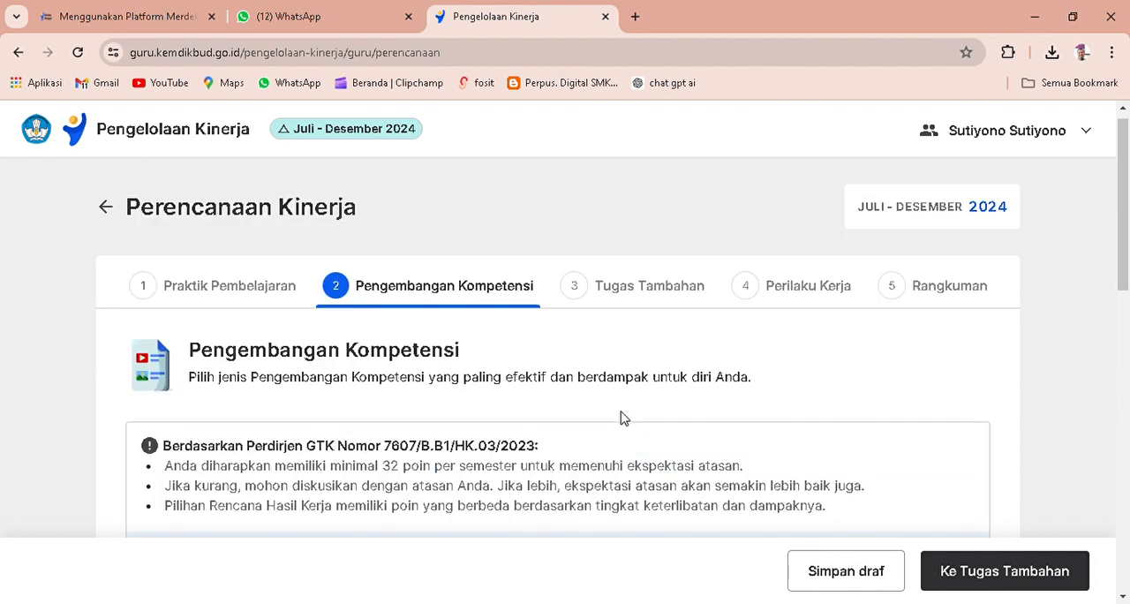
Review the three Rencana Hasil Kerja entries under Pengembangan Kompetensi, checking their target quantities, points and the total points.
scroll(622, 418, "down", 3)
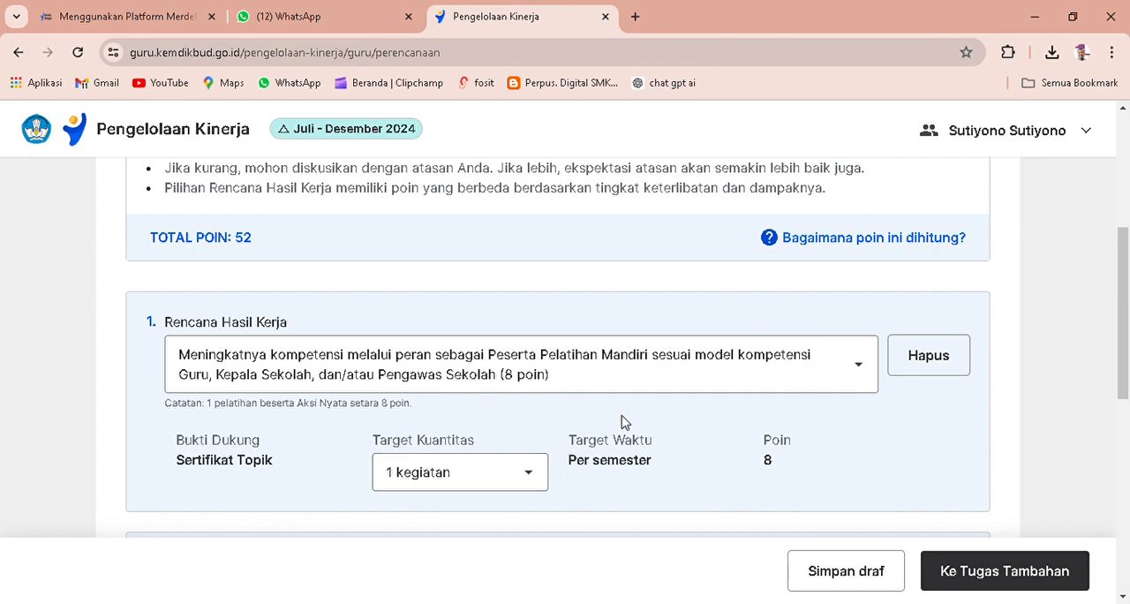
scroll(603, 404, "down", 1)
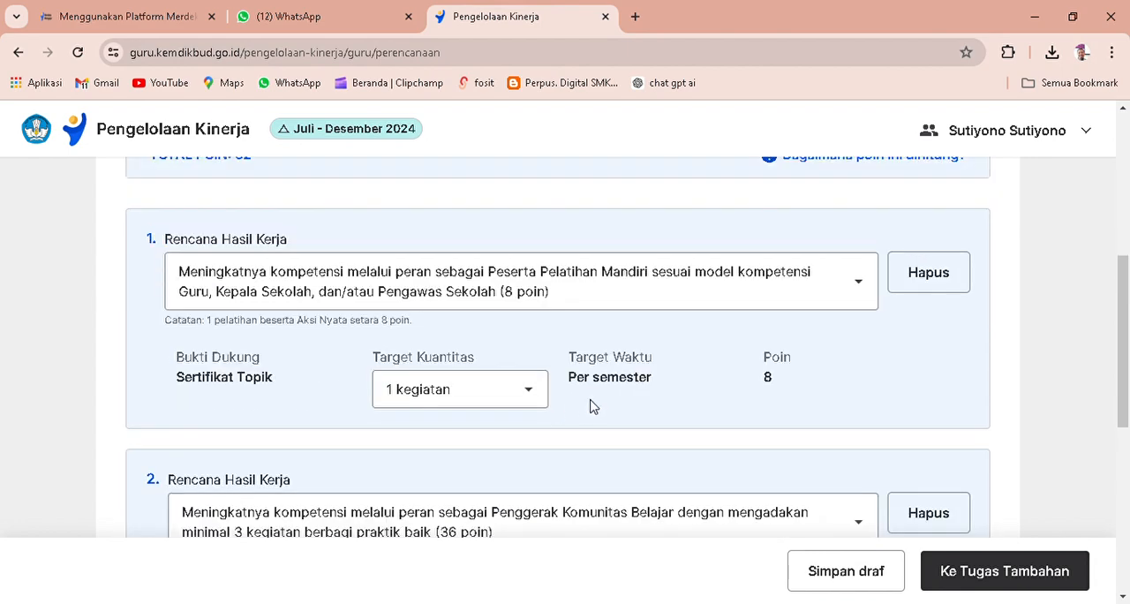
scroll(596, 406, "down", 1)
scroll(601, 404, "down", 1)
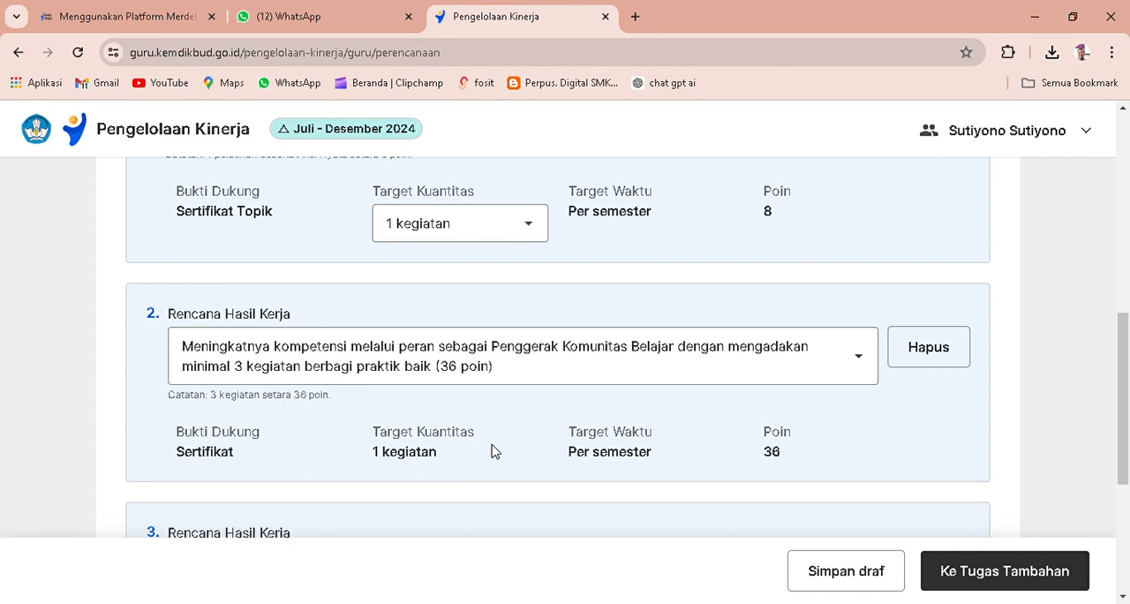
scroll(497, 446, "down", 2)
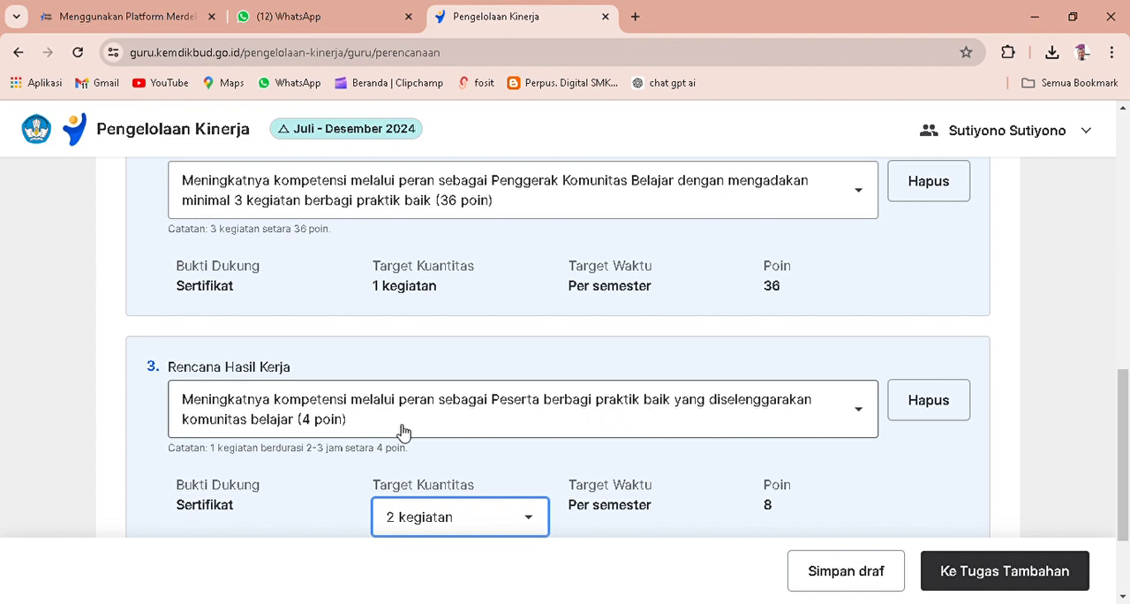
scroll(677, 433, "down", 1)
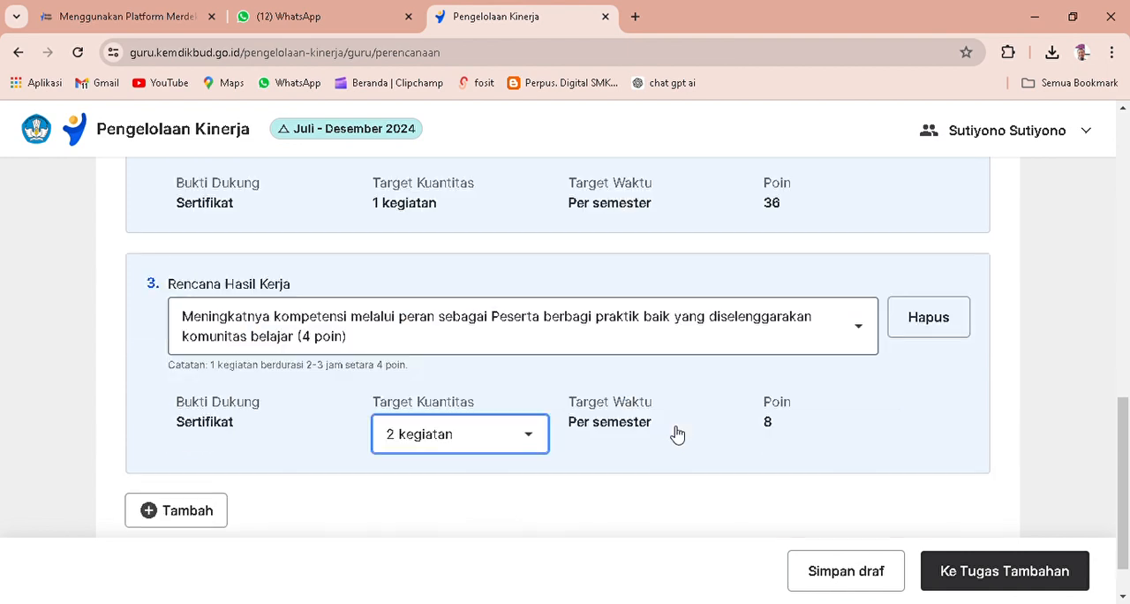
scroll(676, 433, "down", 1)
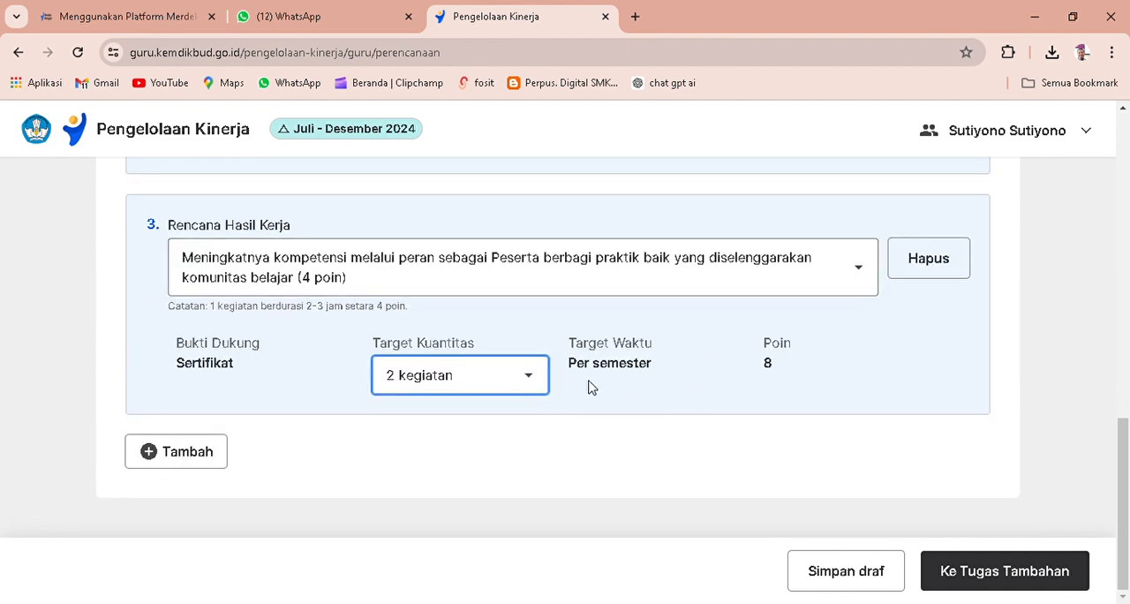
scroll(656, 386, "up", 8)
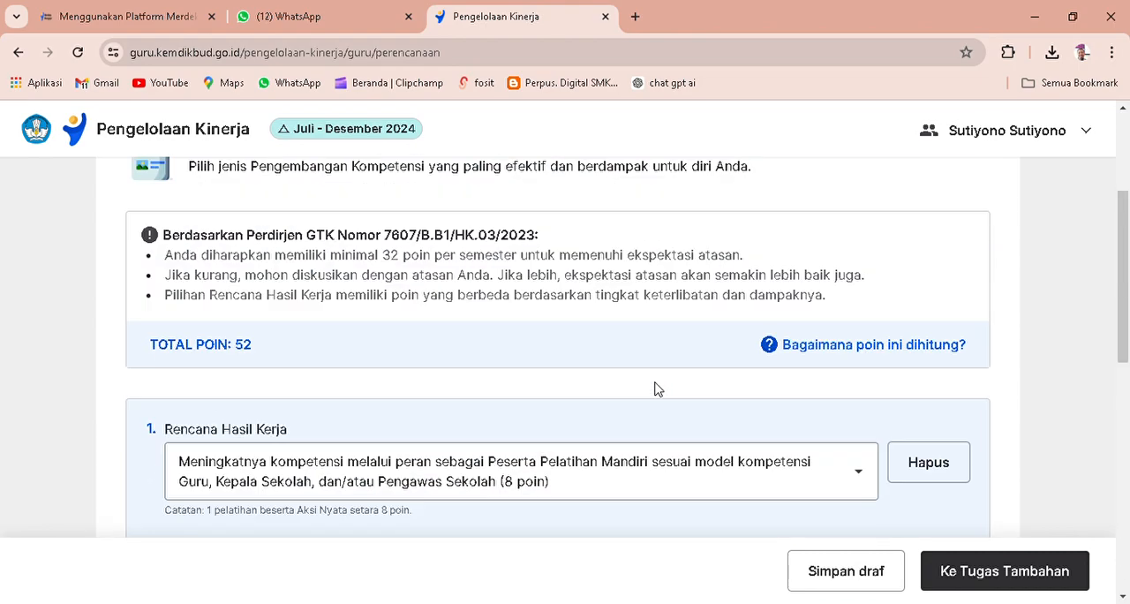
scroll(655, 388, "up", 3)
scroll(656, 388, "down", 11)
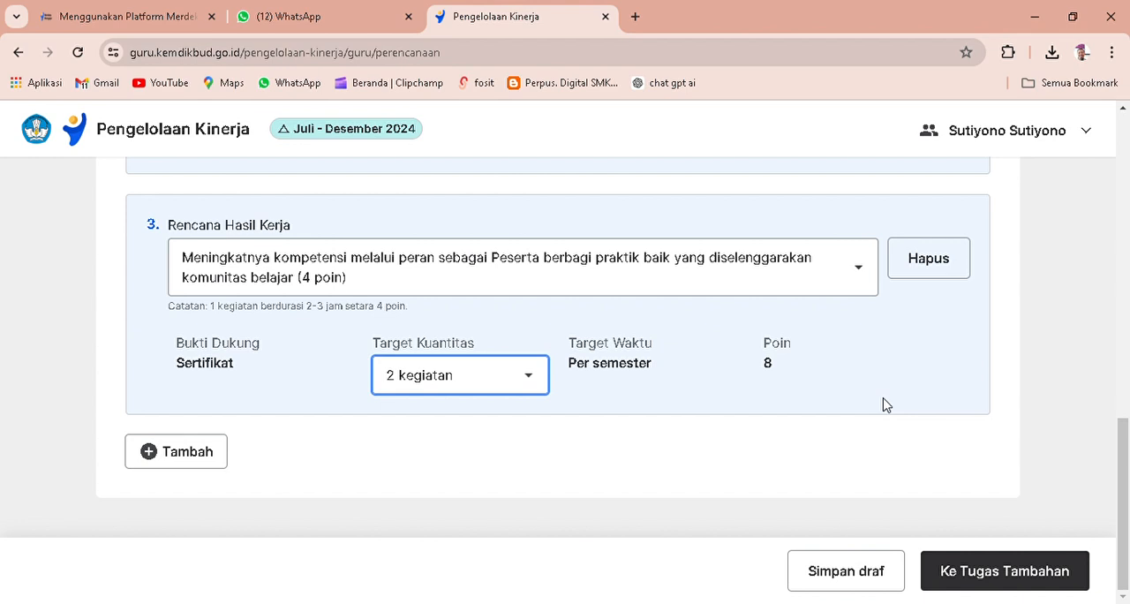
Set the first Rencana Hasil Kerja under Tugas Tambahan to Koordinator Pengembangan Keprofesian Berkelanjutan (PKB), Semua jenjang, and proceed to Perilaku Kerja.
left_click(1029, 572)
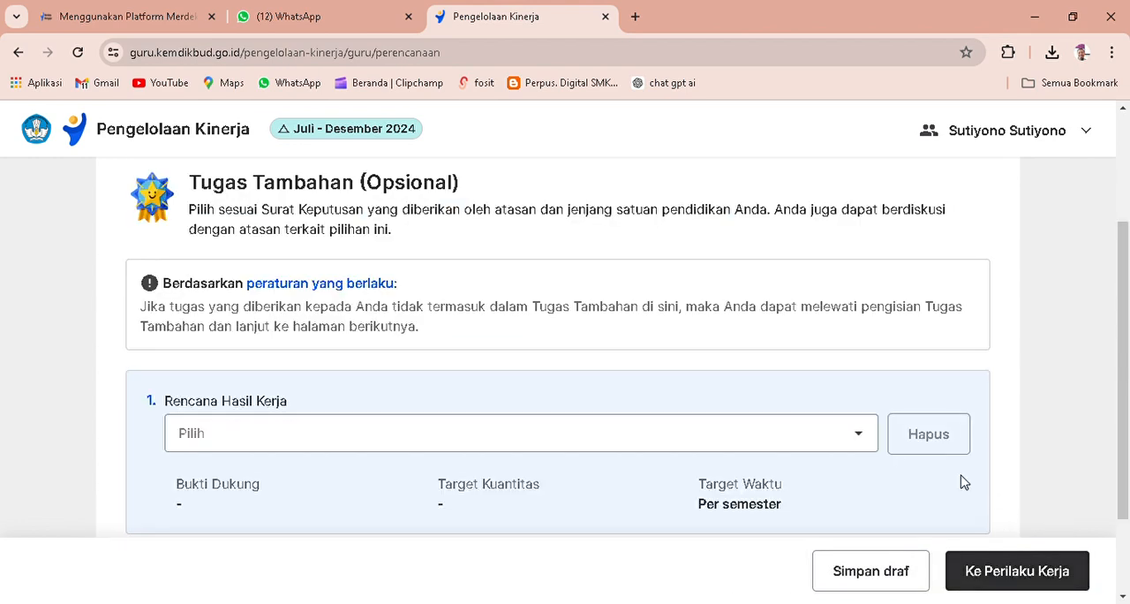
left_click(866, 442)
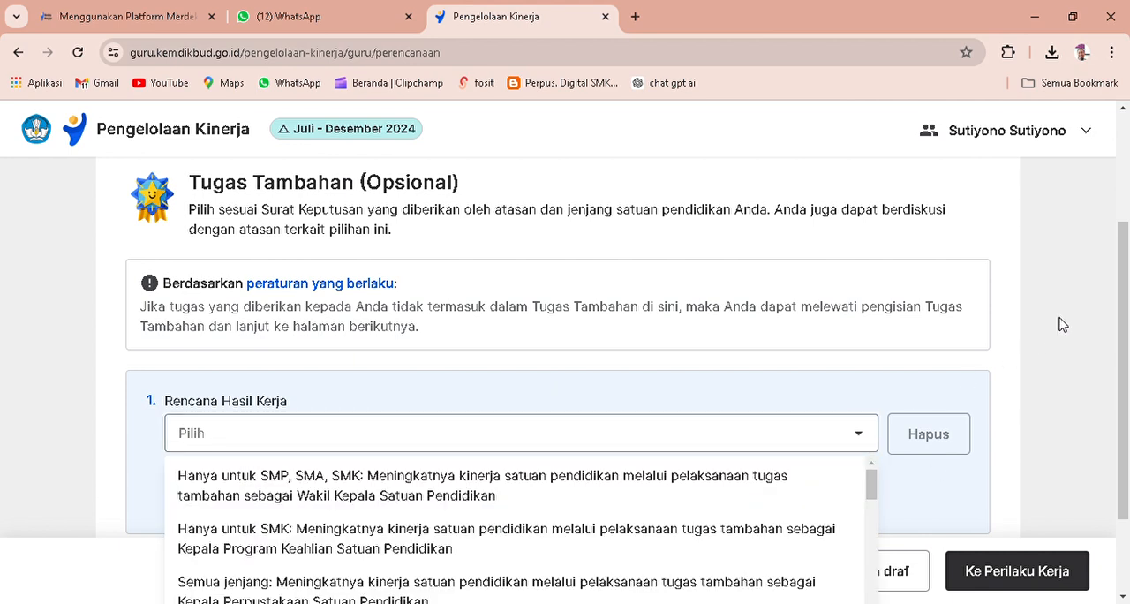
left_click_drag(1123, 268, 1112, 355)
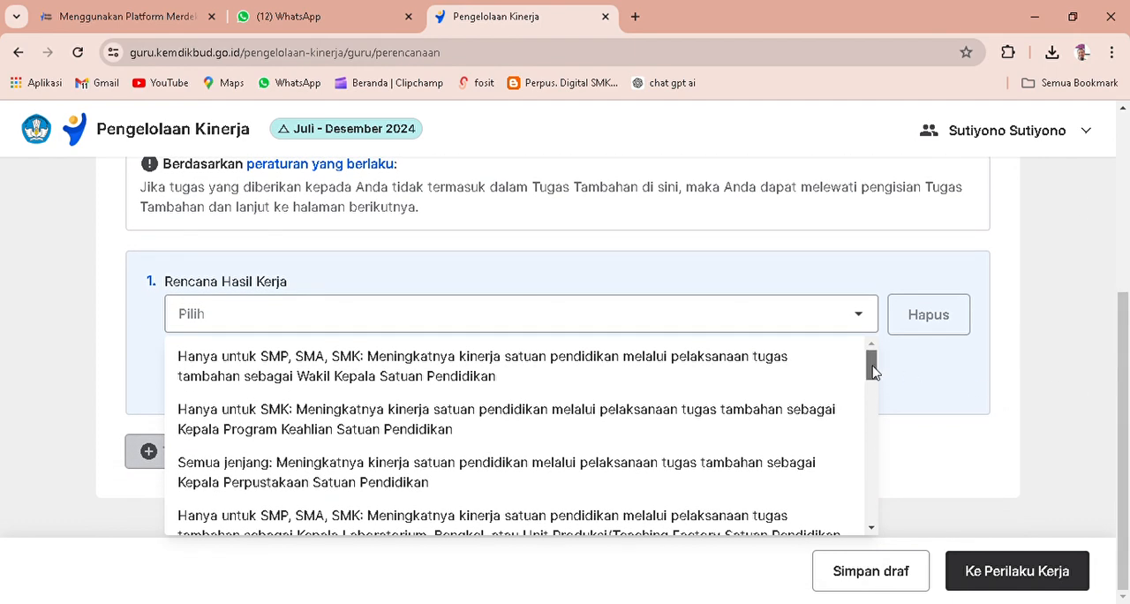
left_click_drag(871, 373, 877, 432)
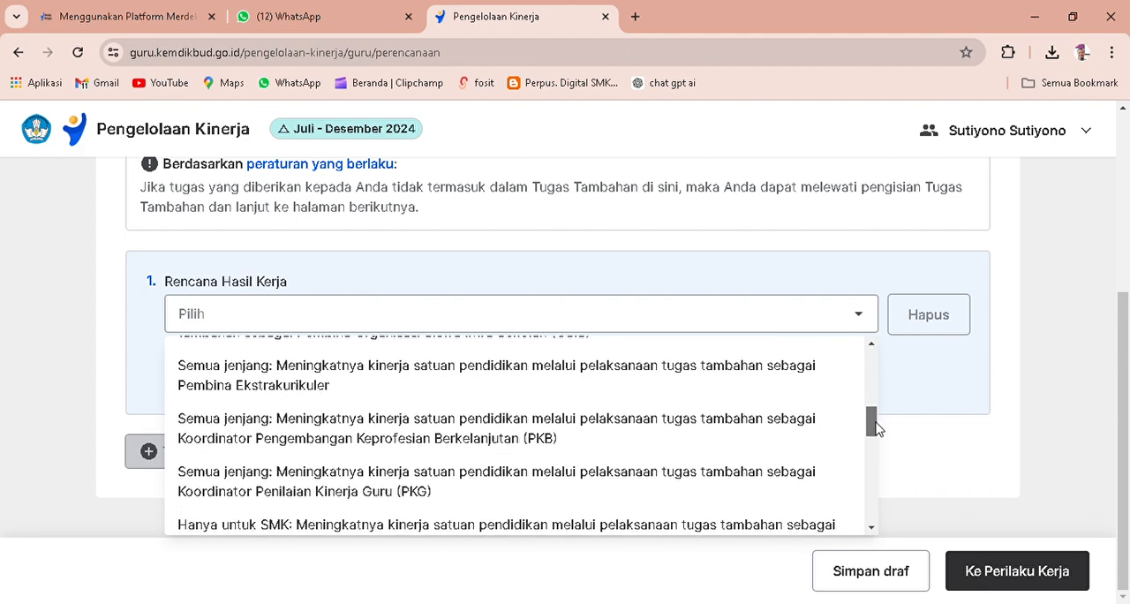
left_click(617, 435)
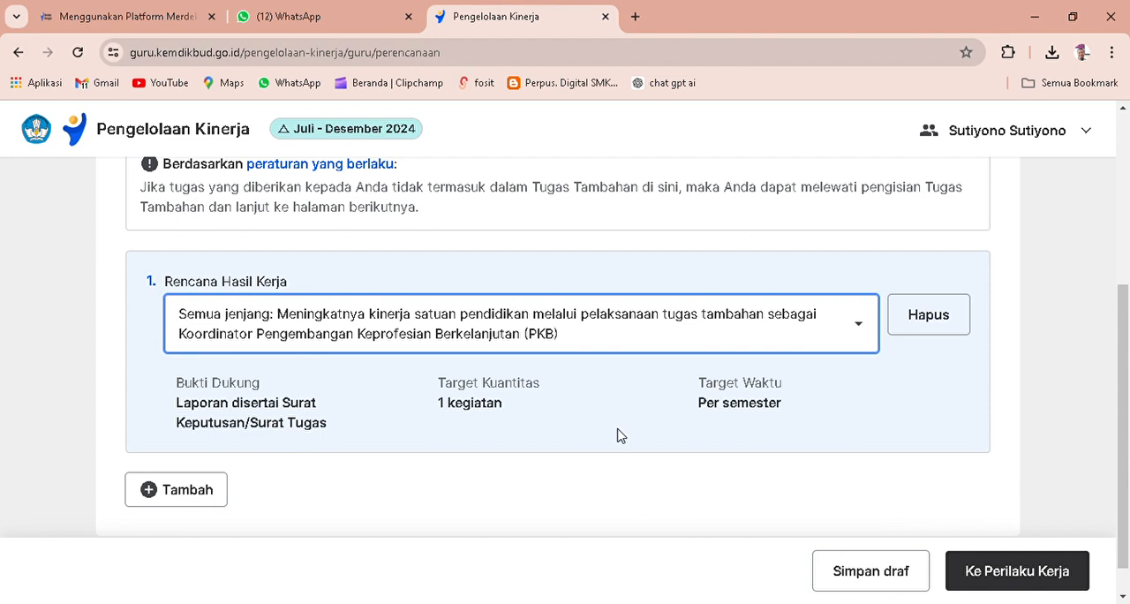
scroll(617, 435, "down", 1)
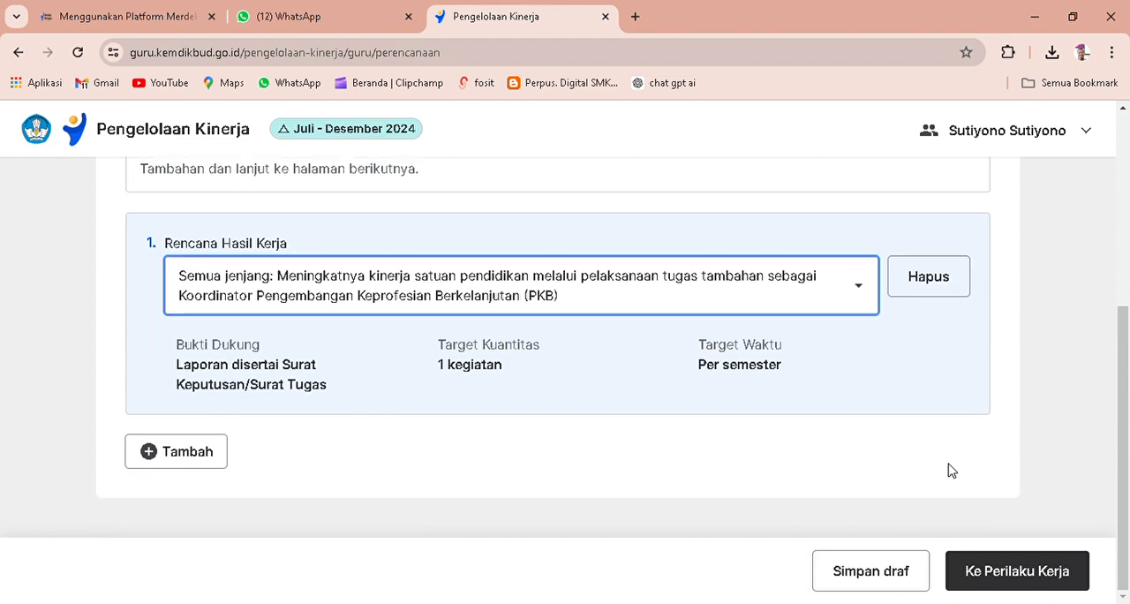
left_click(1023, 581)
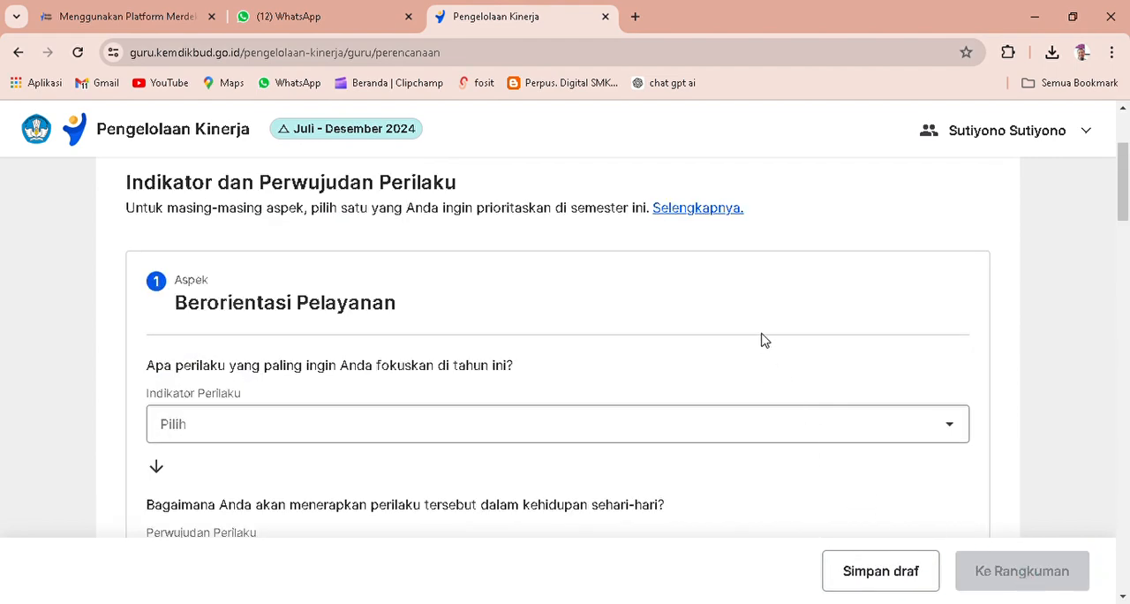
Look through the Perilaku Kerja aspects from Berorientasi Pelayanan to Kolaboratif and their Indikator and Perwujudan Perilaku fields.
scroll(761, 340, "down", 8)
scroll(766, 351, "down", 8)
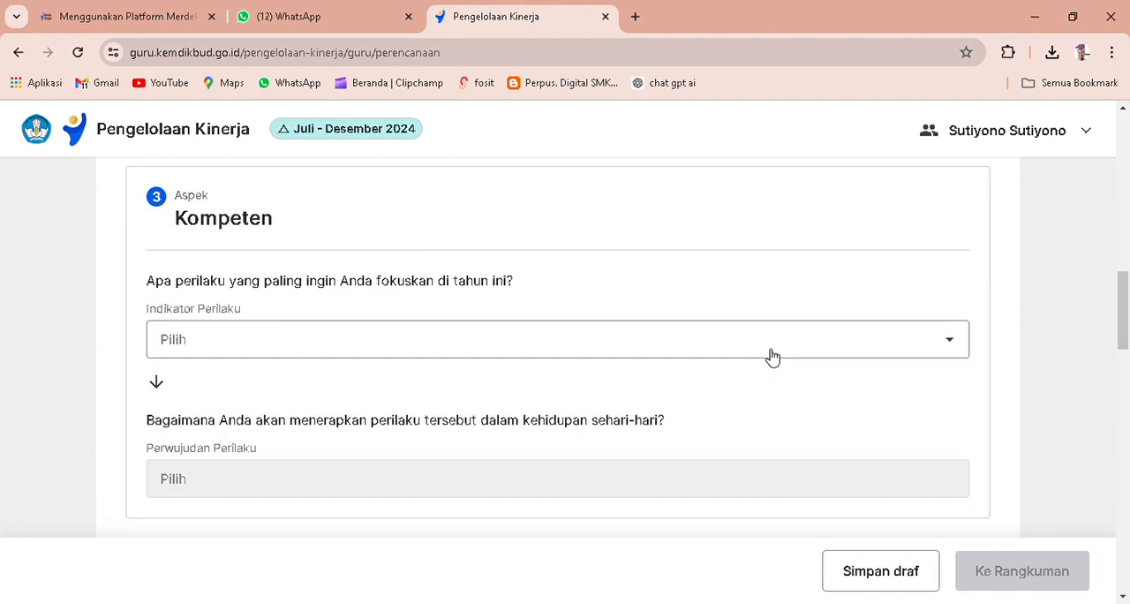
scroll(771, 356, "down", 6)
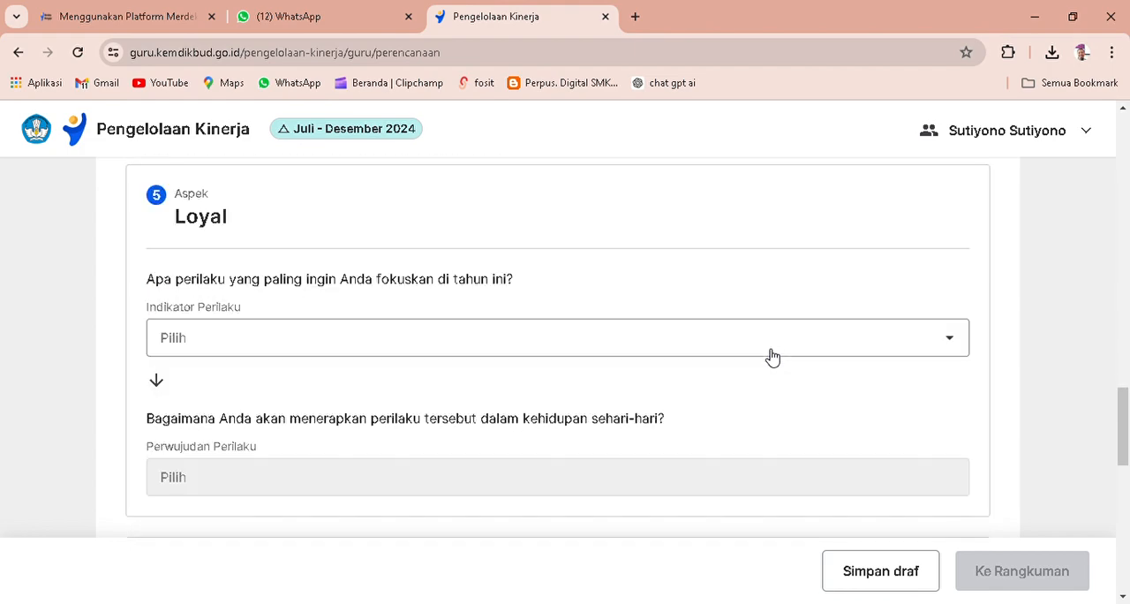
scroll(766, 357, "down", 2)
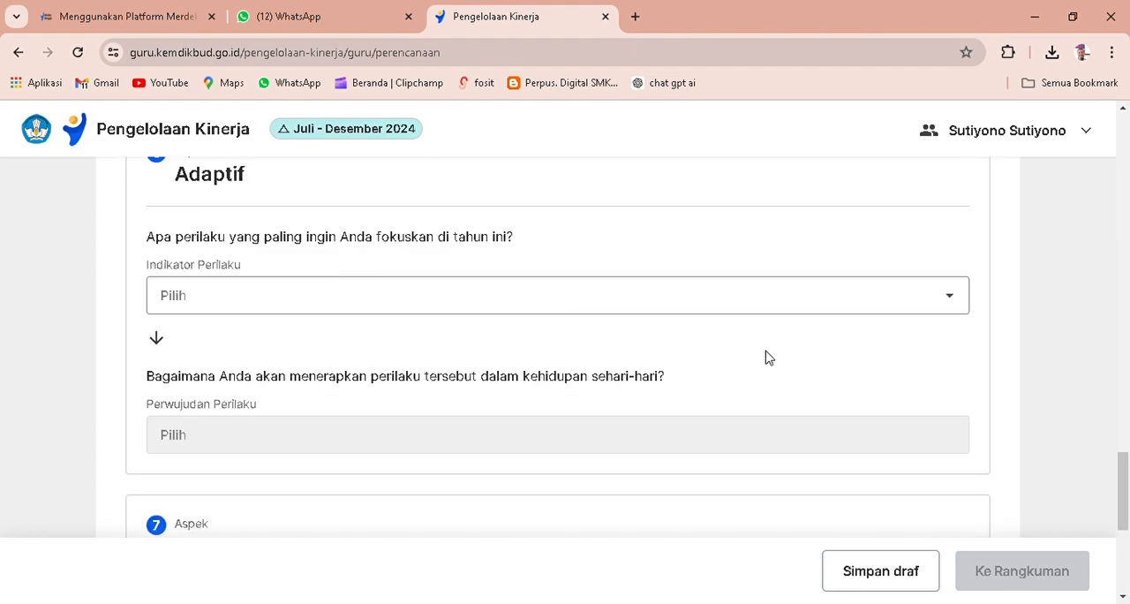
scroll(766, 357, "down", 4)
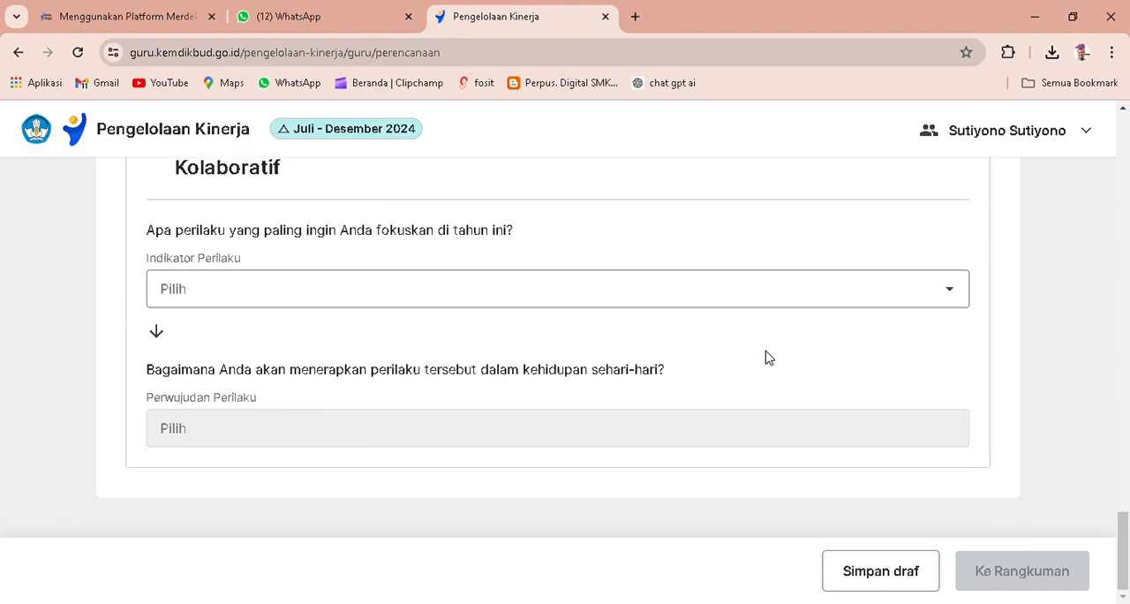
scroll(766, 357, "up", 20)
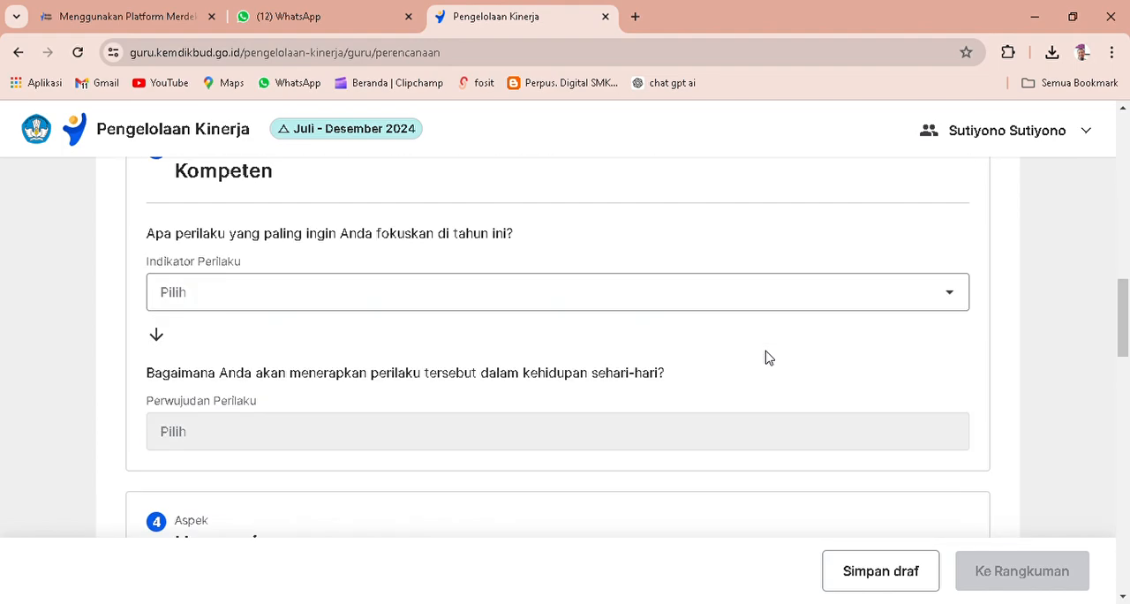
scroll(766, 356, "up", 5)
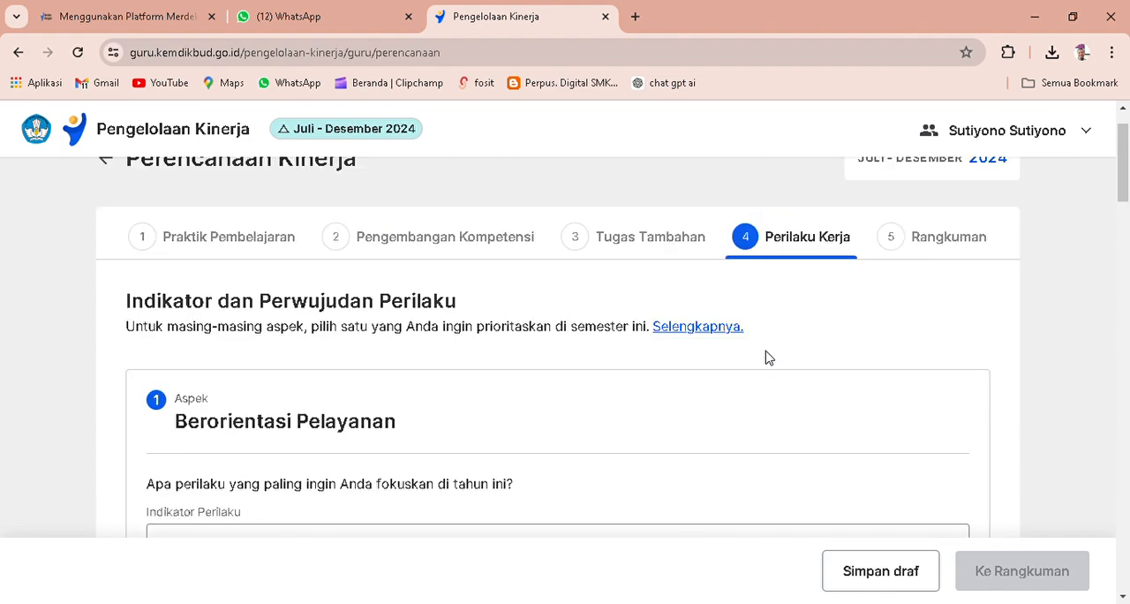
For Berorientasi Pelayanan, choose the indicator Melakukan perbaikan terus-menerus terhadap kompetensi dan perilaku kerjanya and the perwujudan Memperbaiki kualitas layanan secara terus-menerus.
scroll(766, 356, "down", 1)
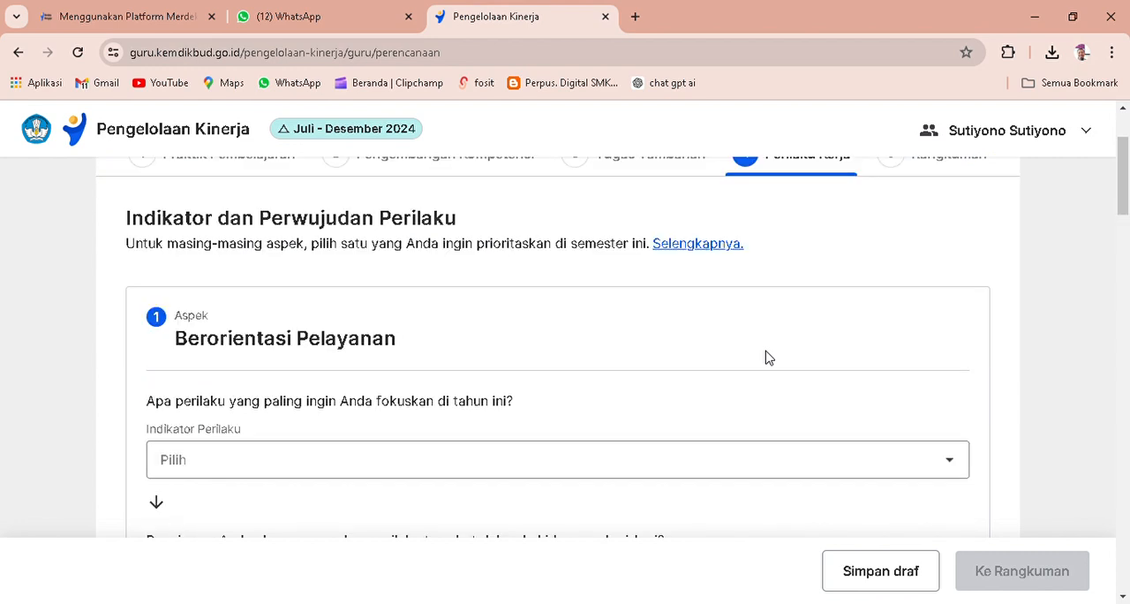
scroll(766, 357, "down", 1)
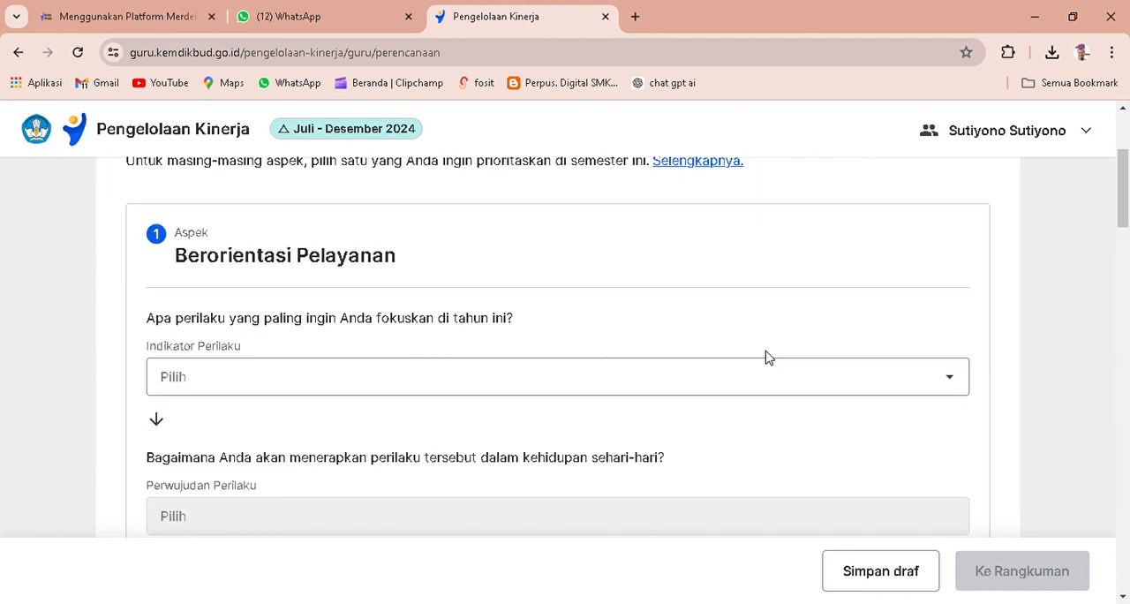
left_click(952, 382)
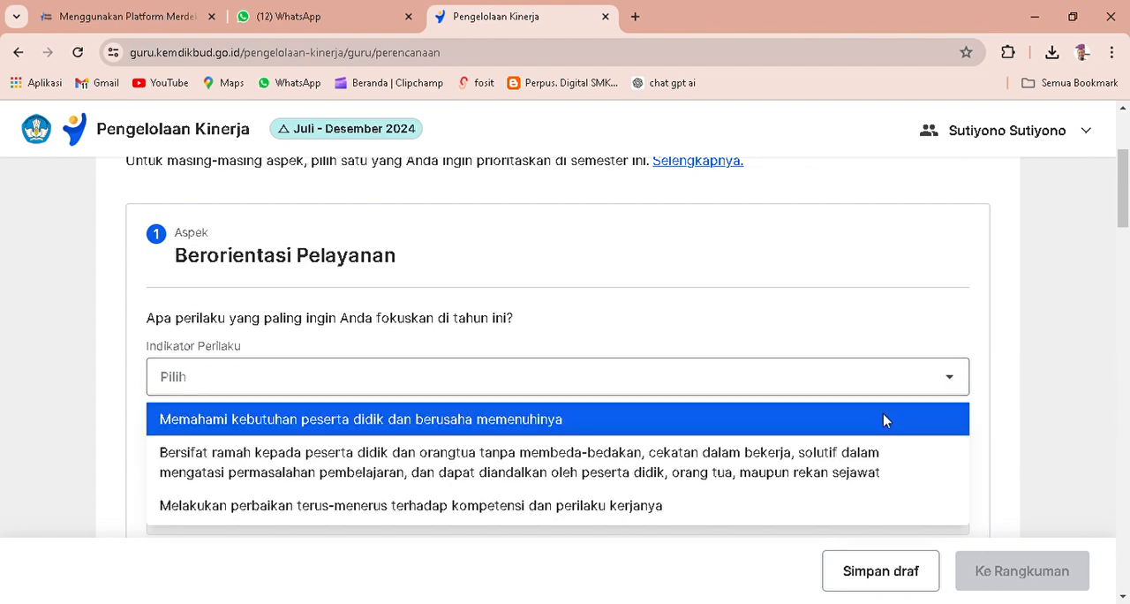
scroll(885, 421, "down", 1)
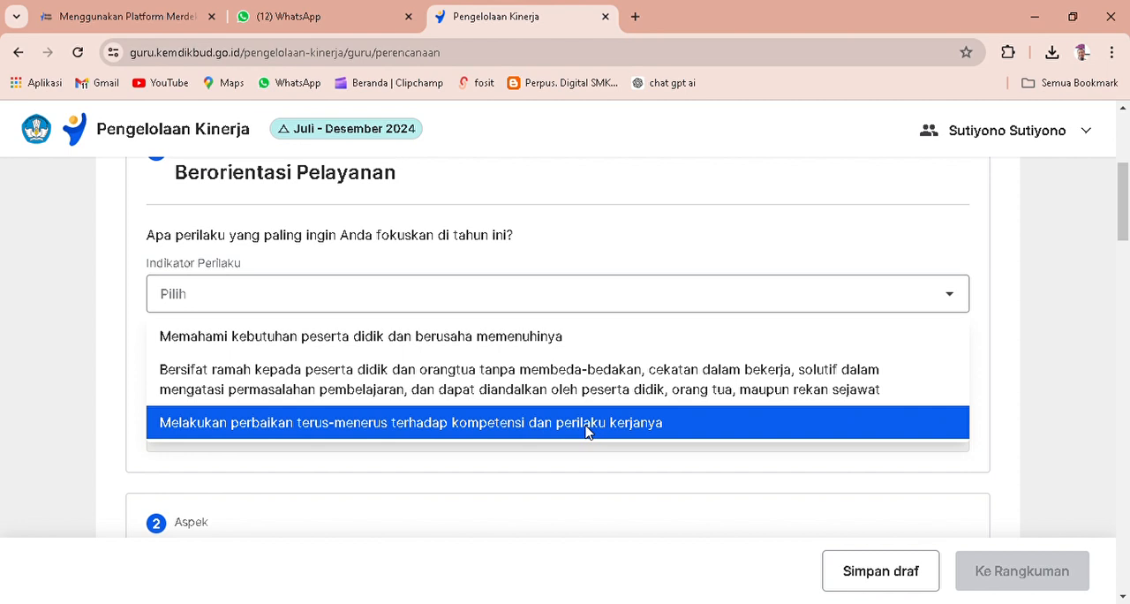
left_click(587, 424)
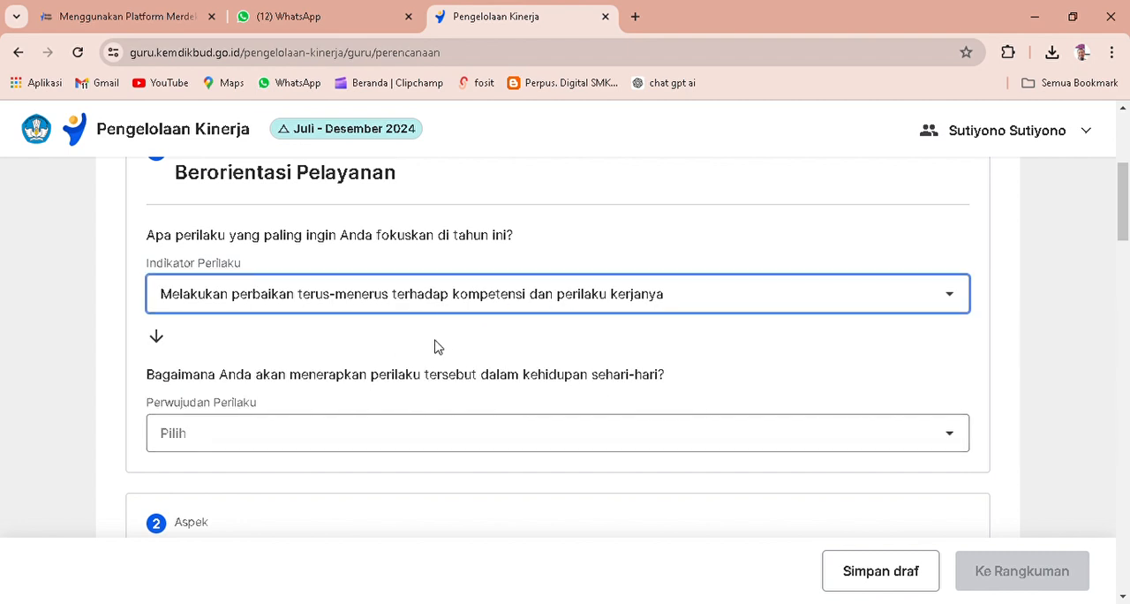
left_click(953, 441)
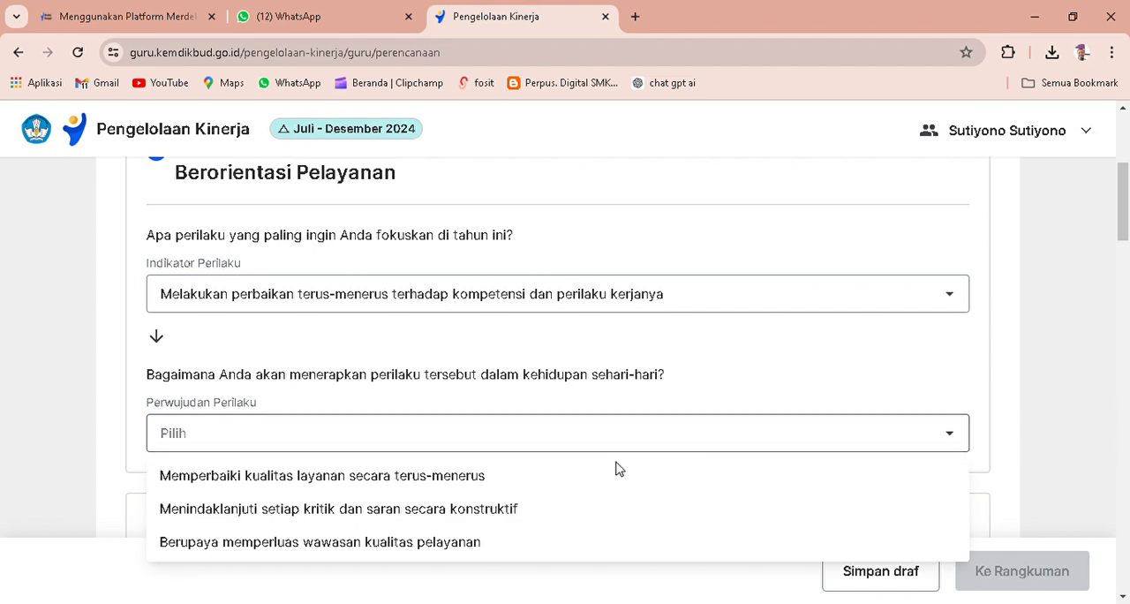
left_click(510, 478)
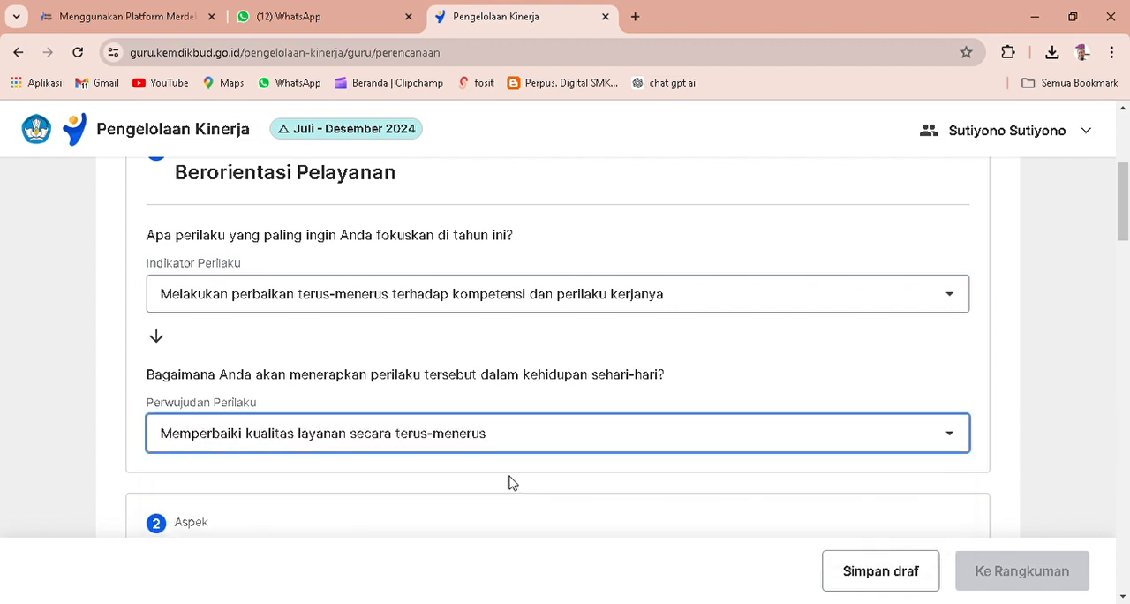
Set the Indikator Perilaku of Akuntabel to Melaksanakan tugas dengan jujur, bertanggung jawab, cermat, disiplin, dan berintegritas tinggi.
scroll(843, 452, "down", 2)
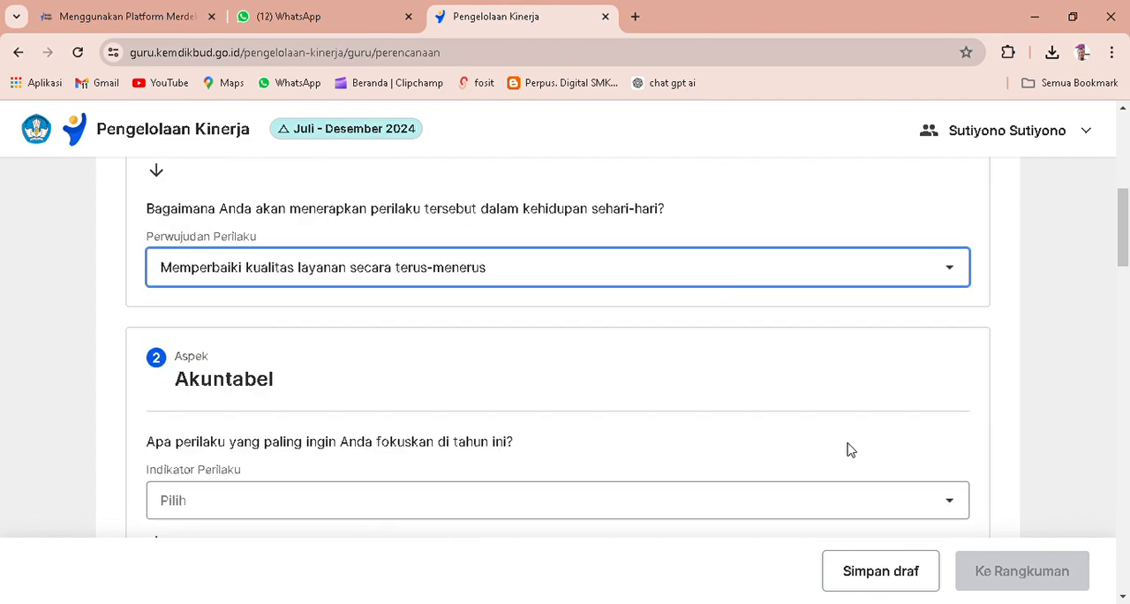
scroll(847, 451, "down", 1)
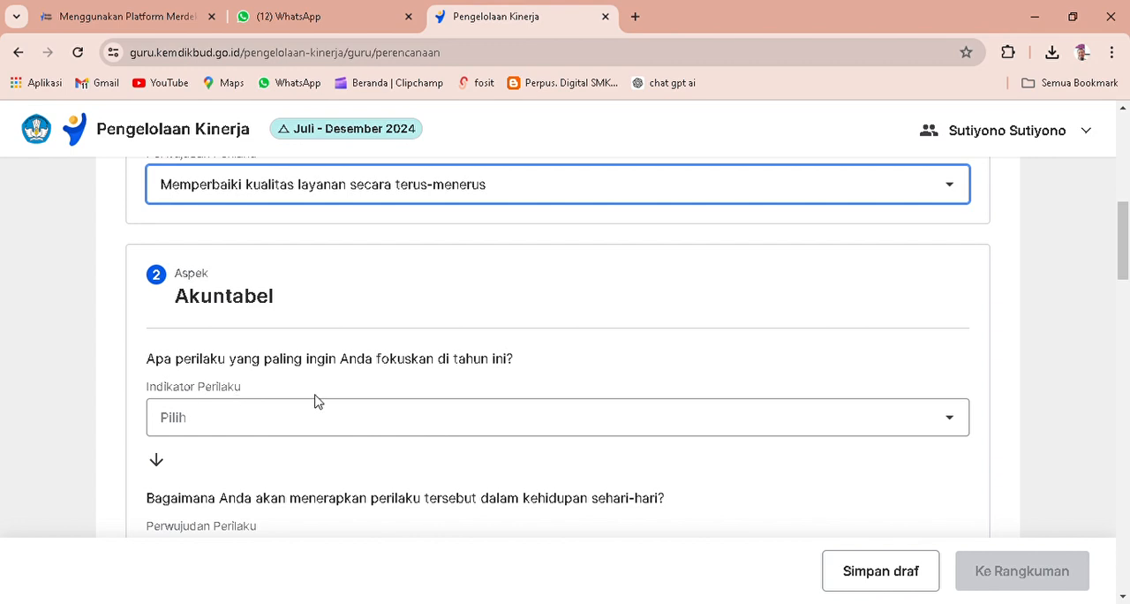
left_click(952, 427)
scroll(927, 428, "down", 1)
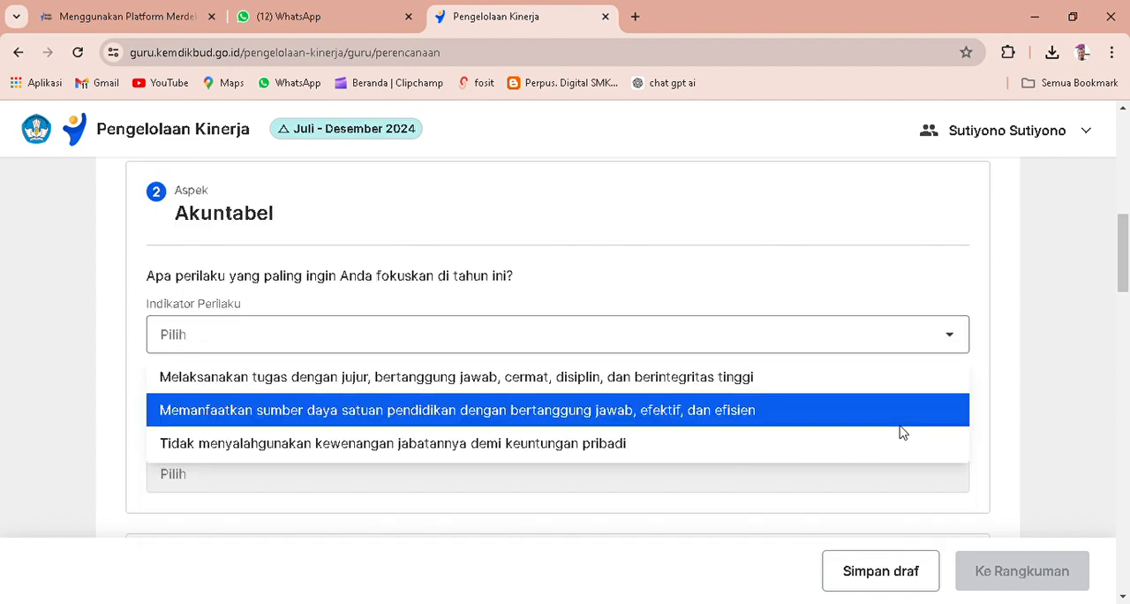
left_click(424, 381)
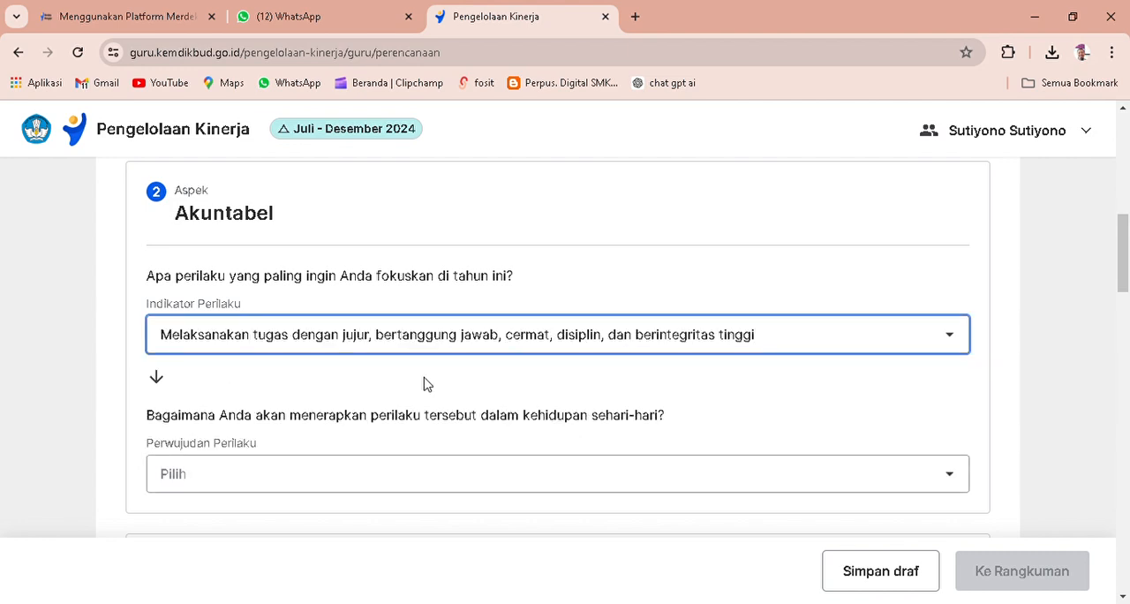
Set the Perwujudan Perilaku of Akuntabel to Melaksanakan pekerjaan sesuai dengan ketentuan.
scroll(836, 406, "down", 1)
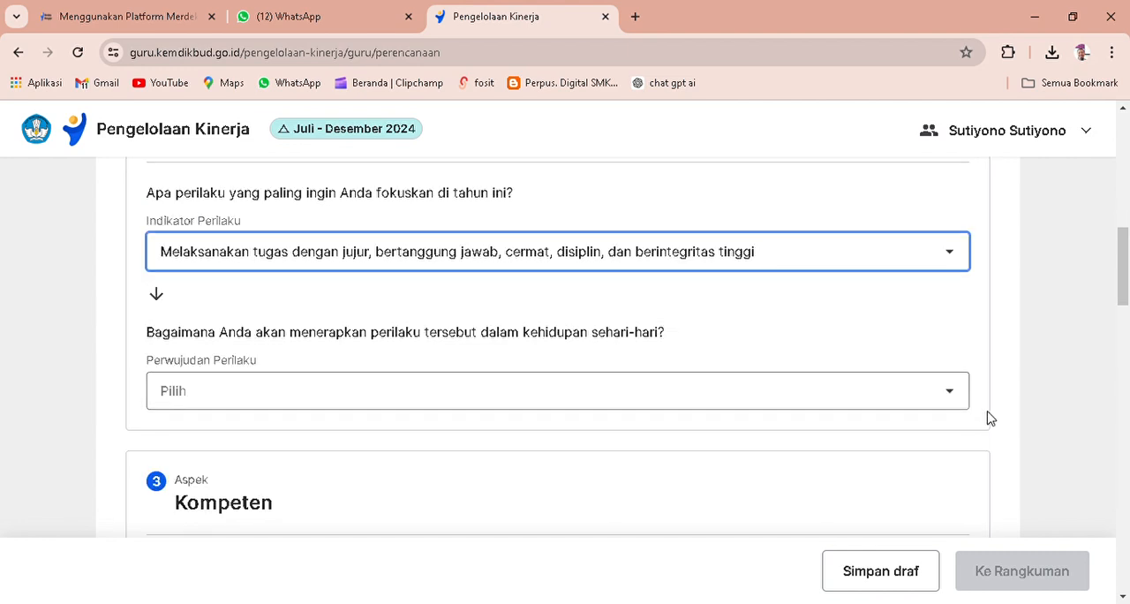
left_click(952, 399)
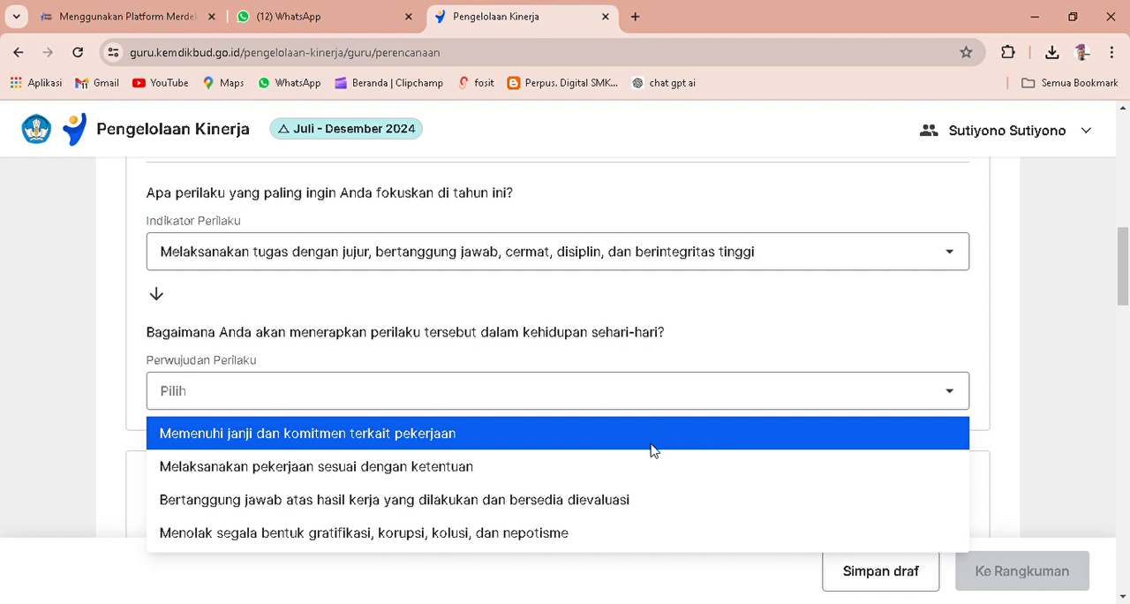
left_click(477, 468)
scroll(711, 468, "down", 2)
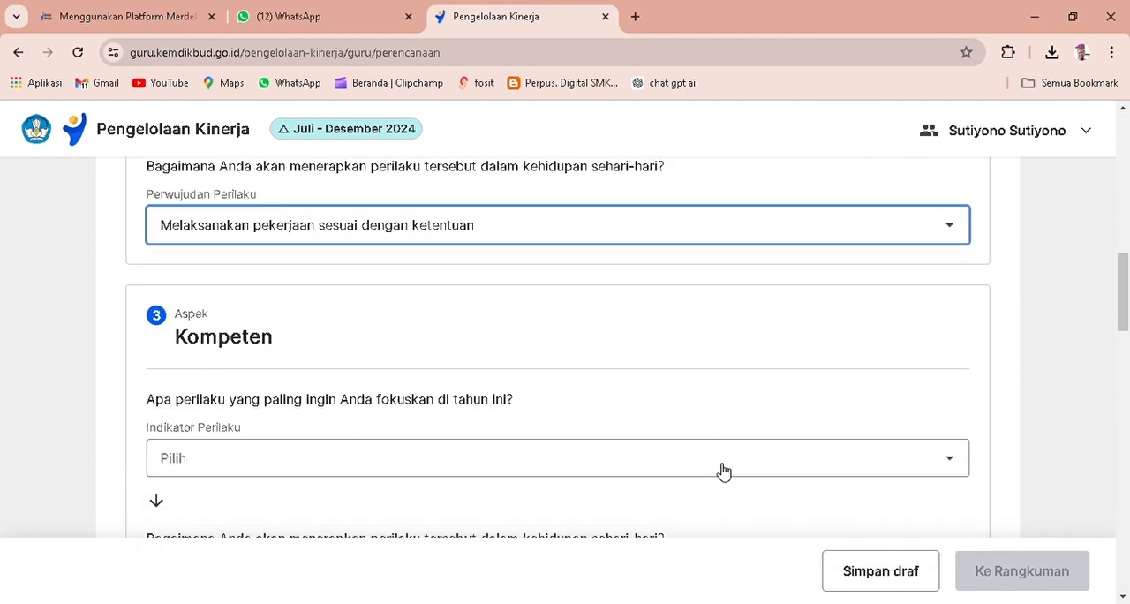
For Kompeten, choose the indicator Menunjukkan penguasaan kompetensi yang memadai dalam melakukan kinerja and the perwujudan Menunjukkan kompetensi dalam bekerja sehingga menjadi teladan bagi rekan sejawat.
scroll(723, 471, "down", 1)
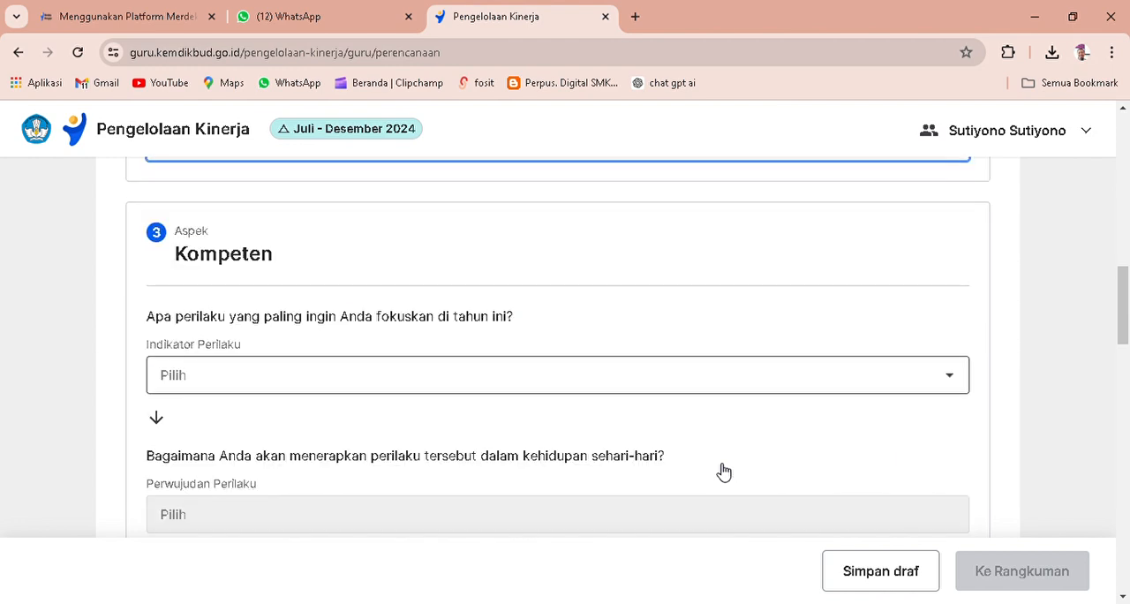
left_click(951, 380)
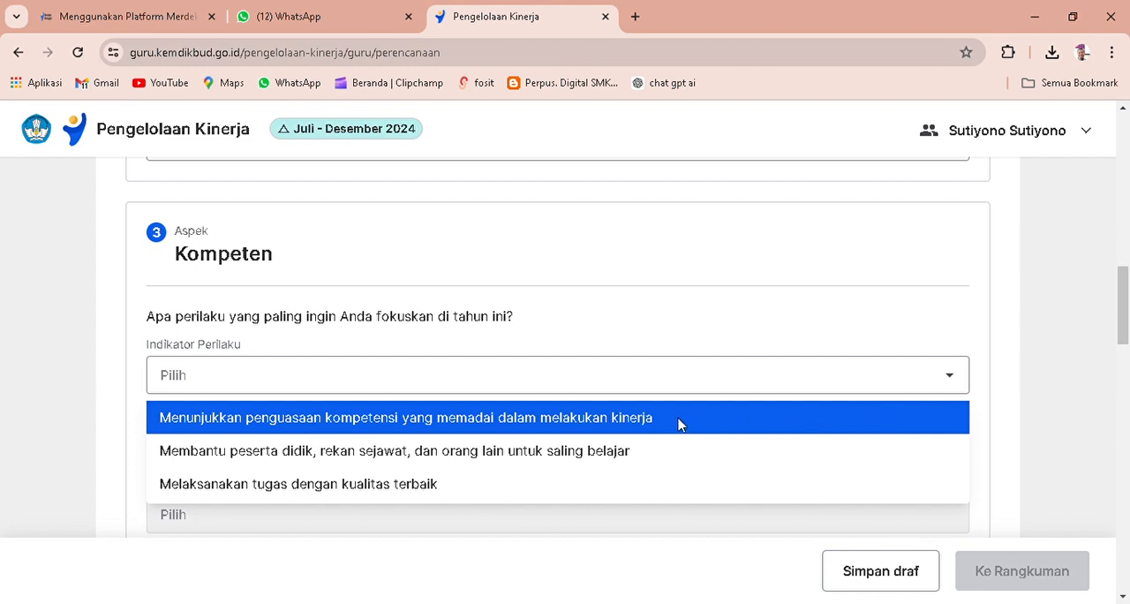
left_click(632, 425)
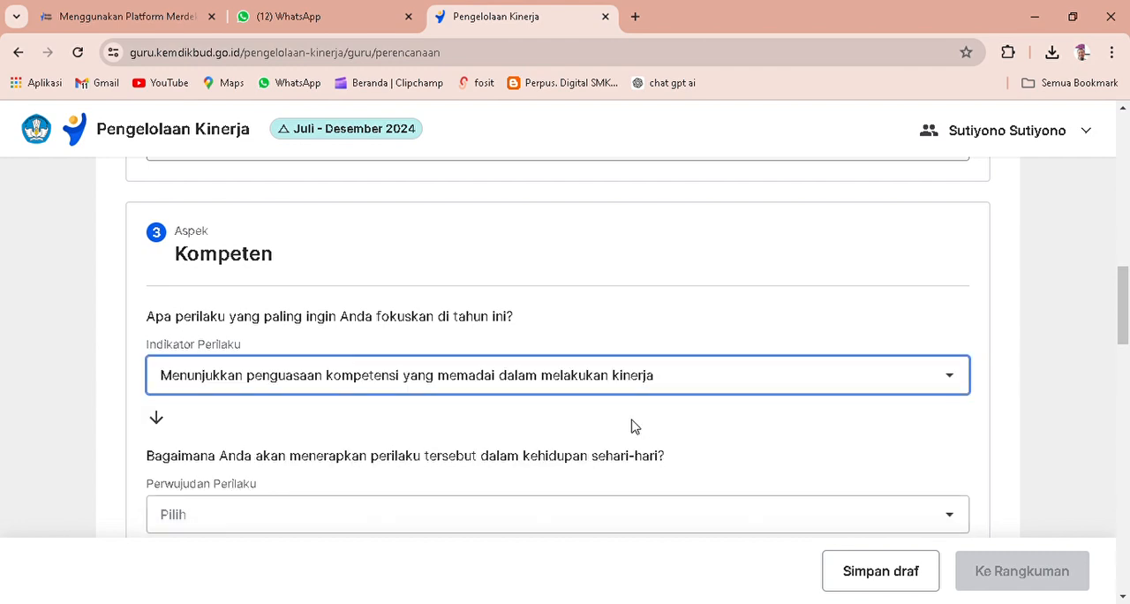
scroll(978, 457, "down", 1)
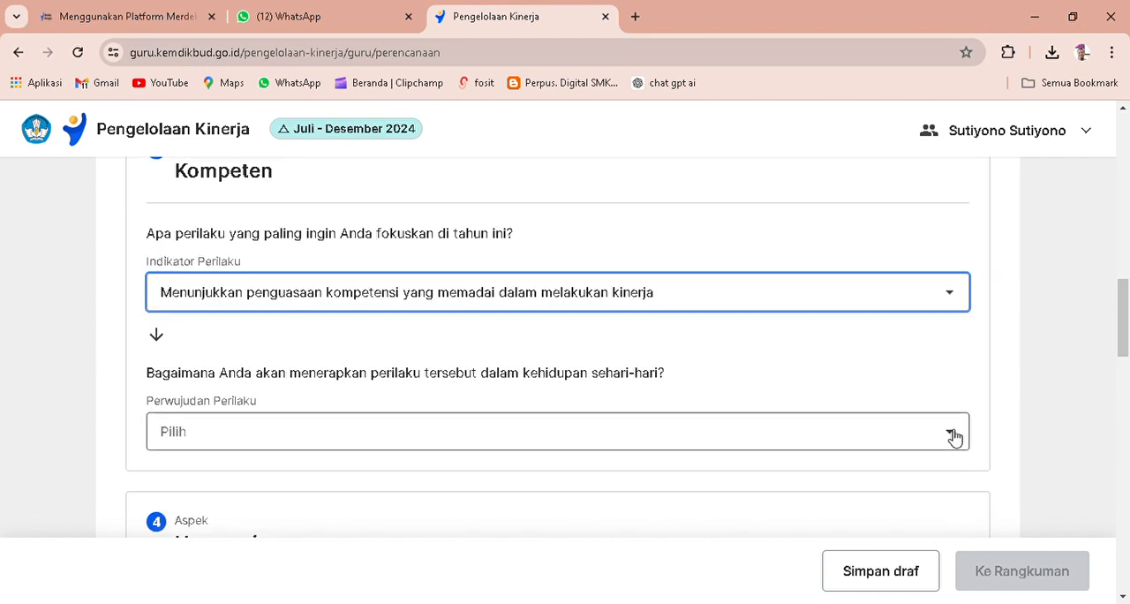
left_click(953, 436)
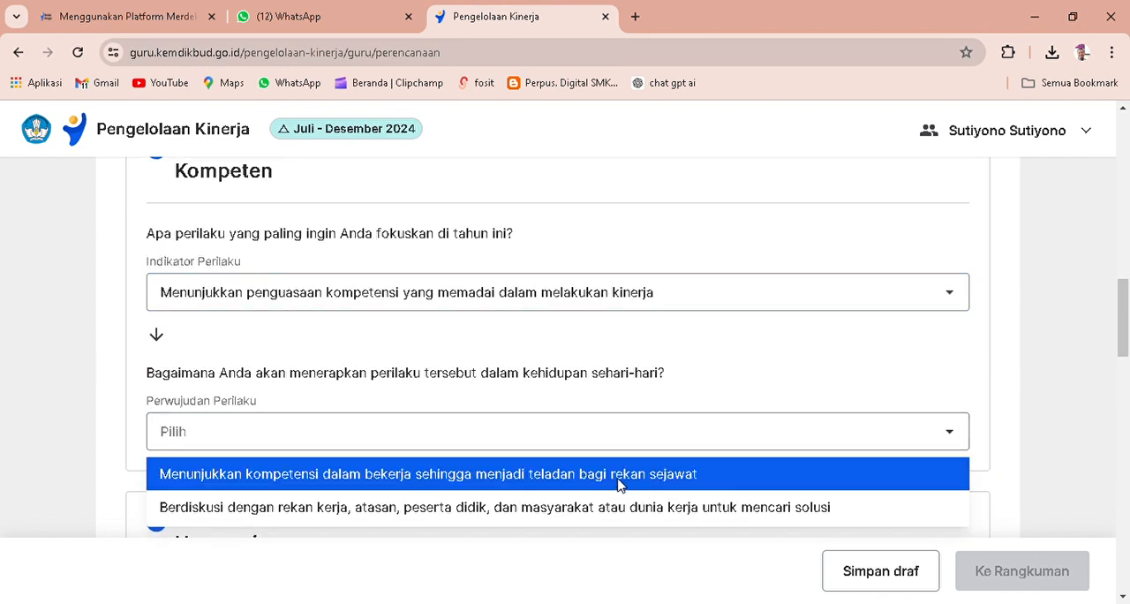
left_click(580, 481)
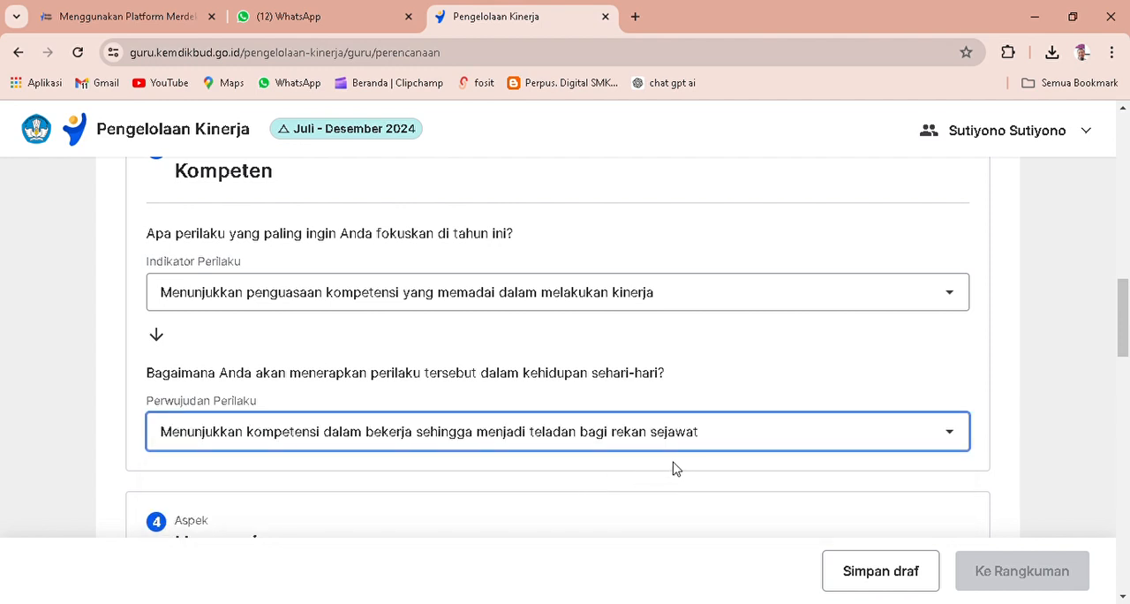
Set the Indikator Perilaku of Harmonis to Menghargai setiap warga satuan pendidikan apapun latar belakangnya.
scroll(673, 466, "down", 3)
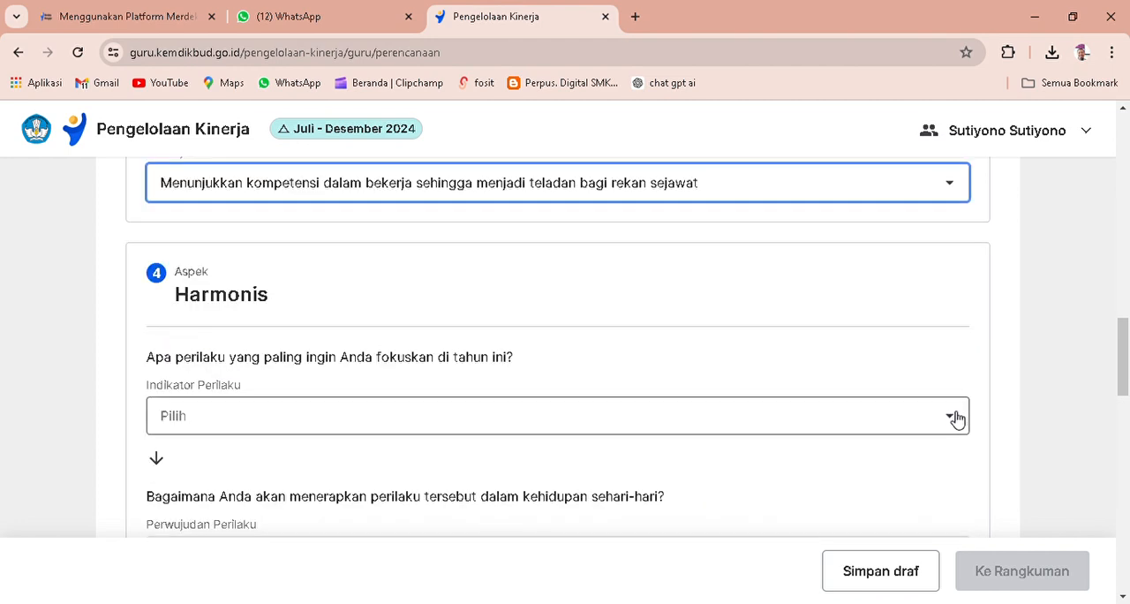
left_click(955, 418)
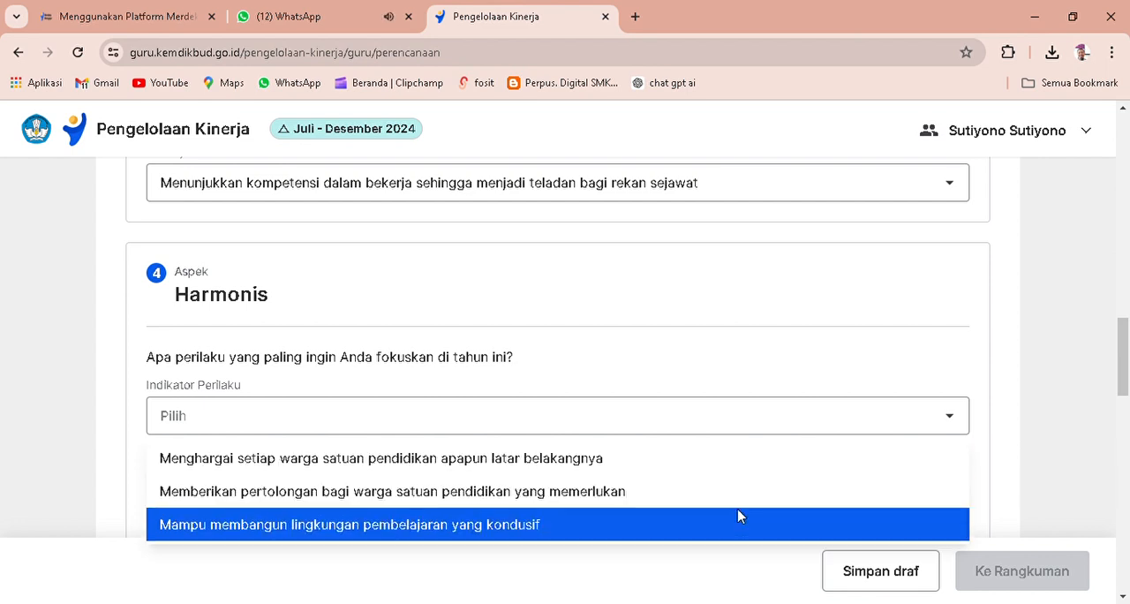
left_click(692, 465)
Set the Perwujudan Perilaku of Harmonis to Berlaku adil kepada setiap orang tanpa memandang, kedudukan, jabatan, latar belakang, suku, agama, ras dan gender.
scroll(726, 474, "down", 1)
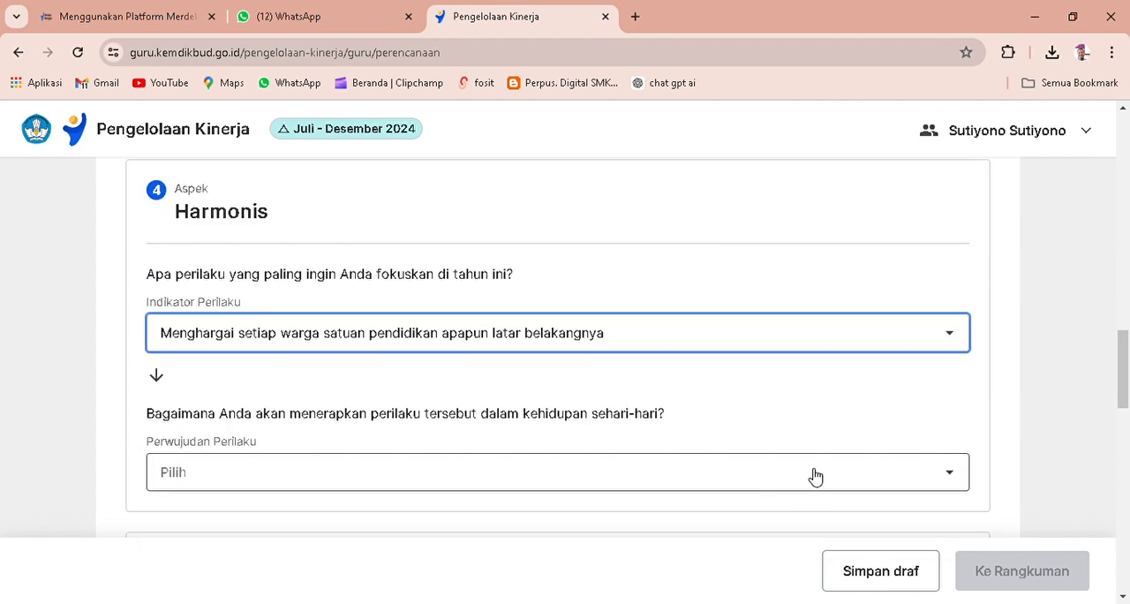
left_click(951, 479)
left_click(951, 479)
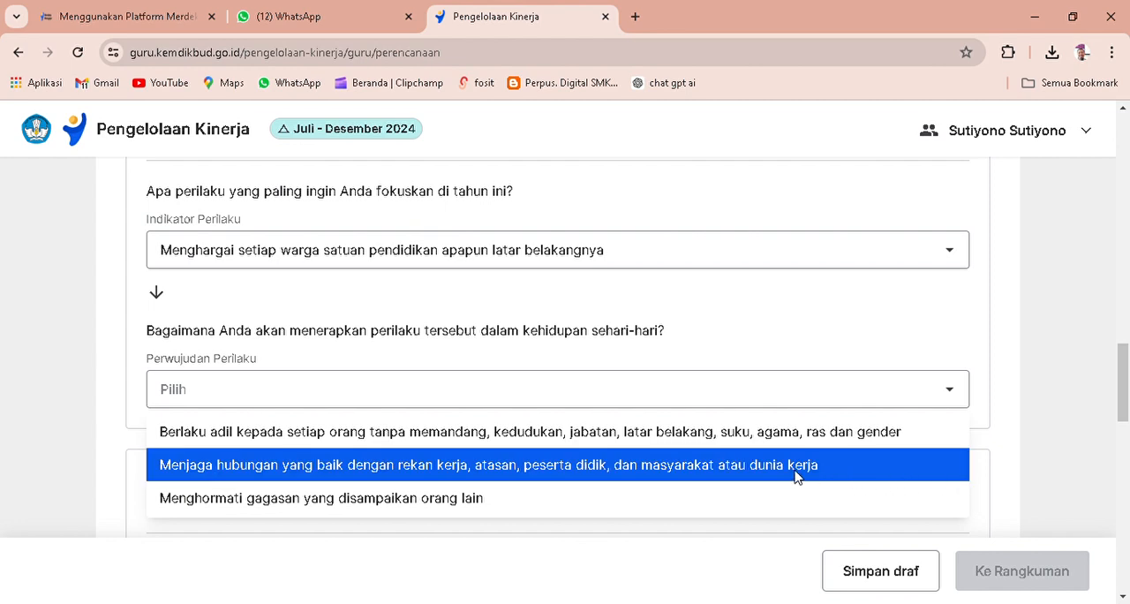
left_click(624, 440)
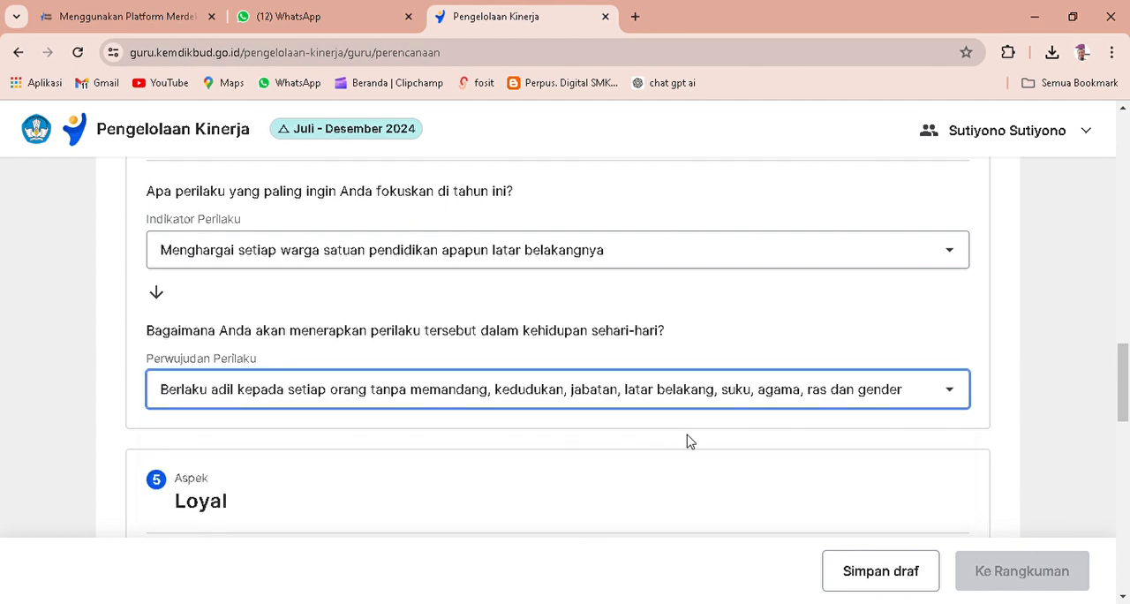
Set the Indikator Perilaku of Loyal to Menjaga nama baik satuan pendidikan, sesama guru, dan peserta didik dimanapun berada.
scroll(692, 441, "down", 3)
scroll(715, 440, "down", 1)
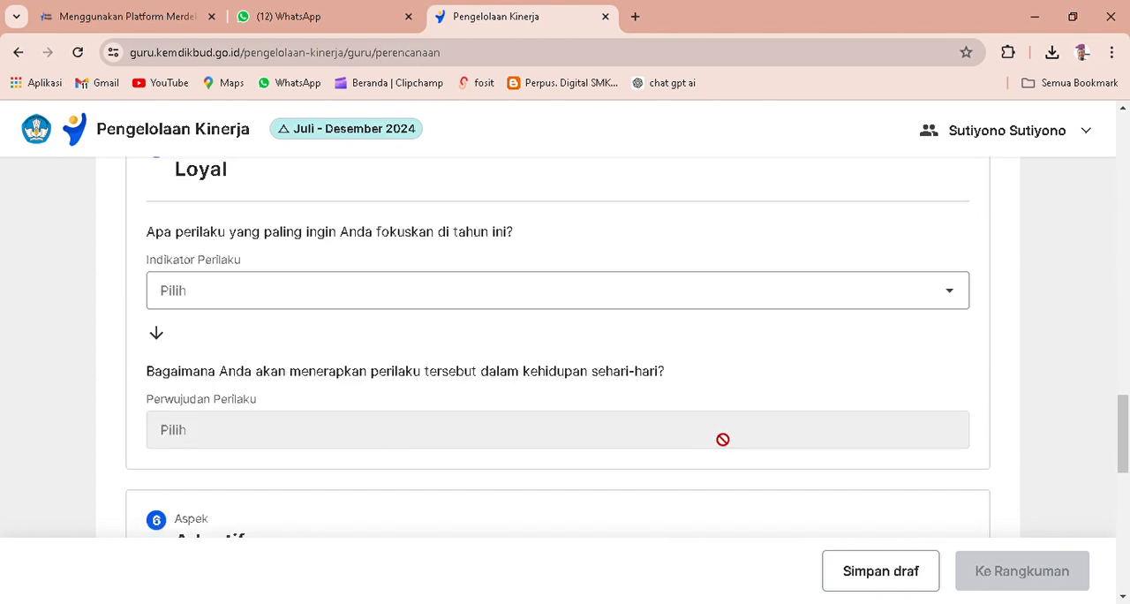
left_click(949, 296)
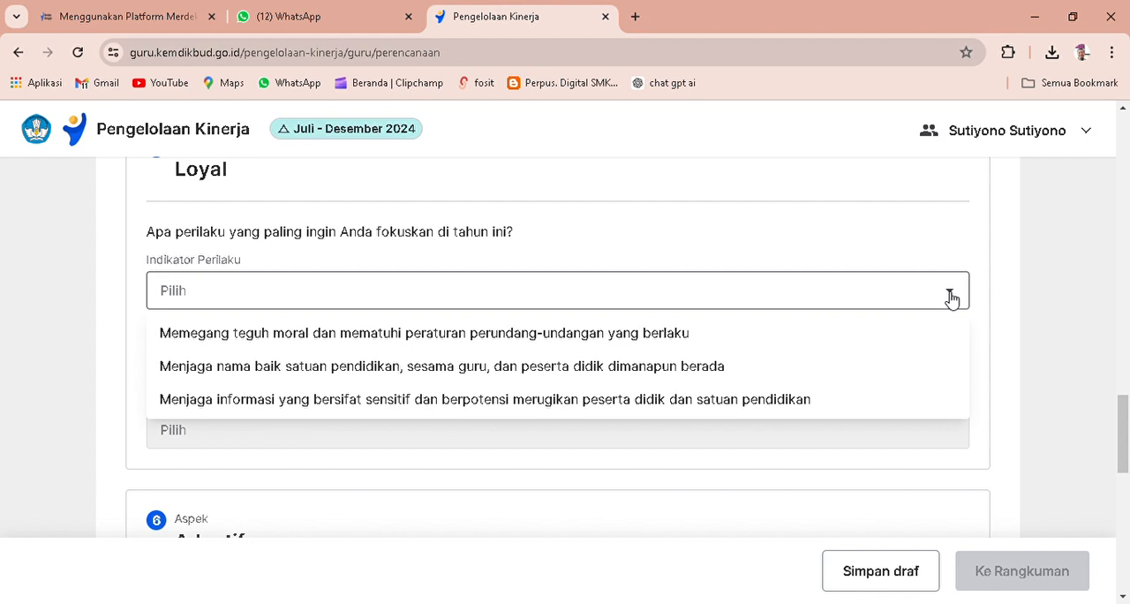
left_click(629, 366)
Set the Perwujudan Perilaku of Loyal to Bersikap dan berperilaku yang melindungi nama baik serta citra satuan pendidikan.
scroll(960, 394, "down", 1)
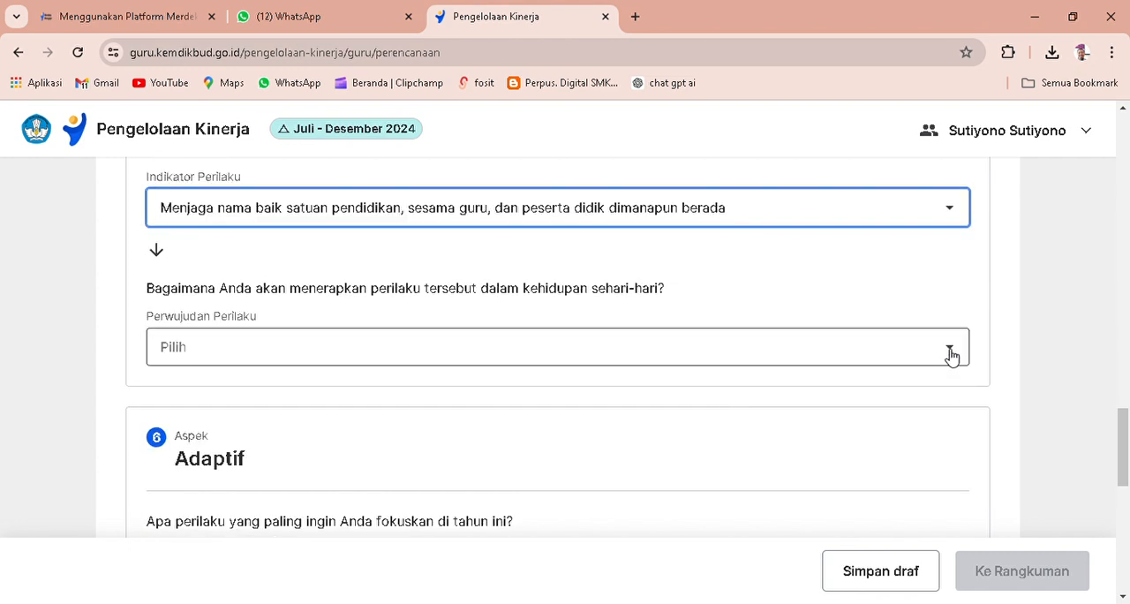
left_click(949, 351)
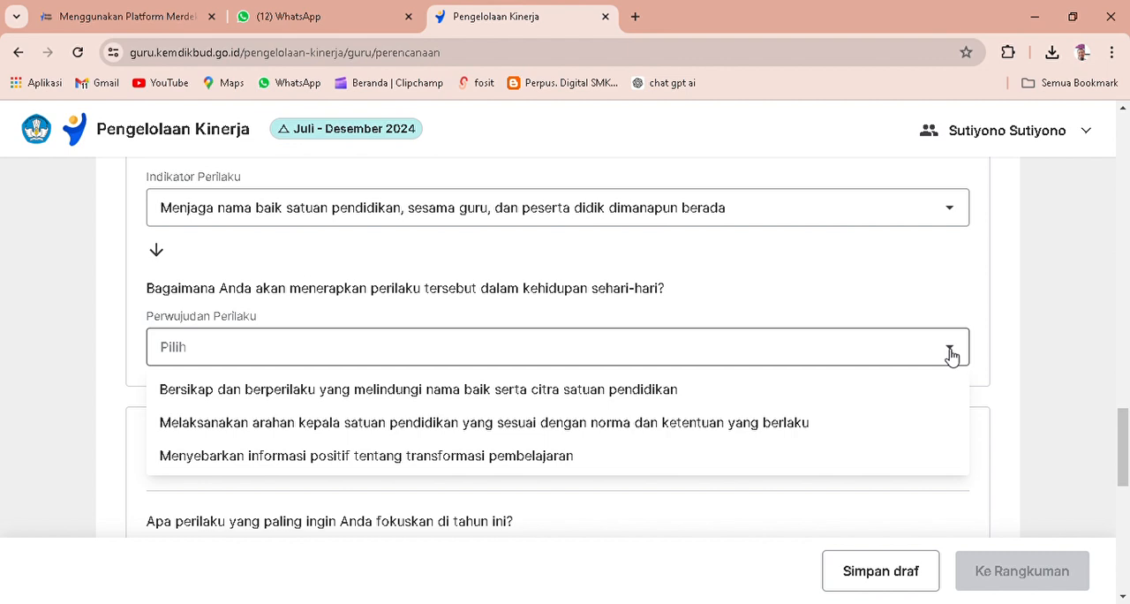
left_click(682, 388)
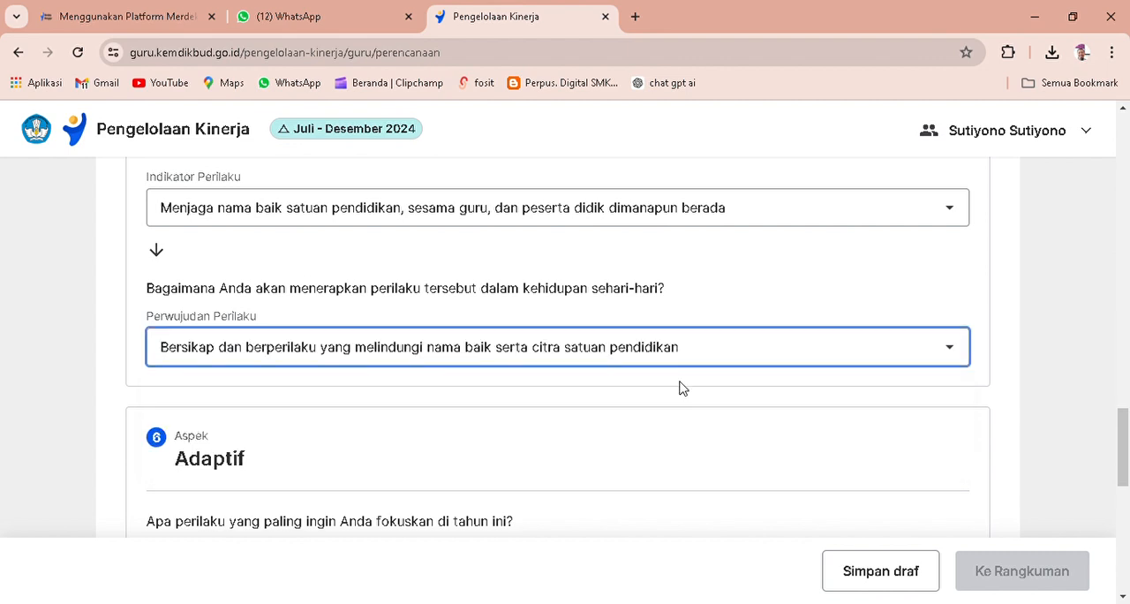
For Adaptif, choose the indicator Terus berinovasi dan mengembangkan kreativitas untuk memajukan satuan pendidikan and the perwujudan Membuat inovasi yang mendukung tujuan satuan pendidikan secara konsisten.
scroll(793, 420, "down", 2)
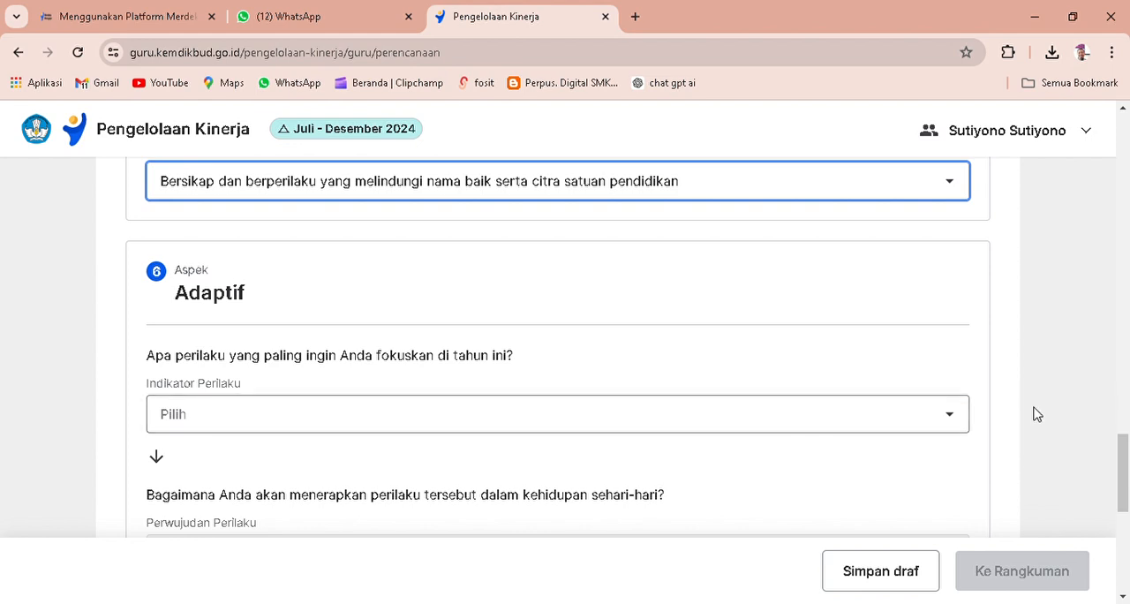
left_click(950, 418)
scroll(948, 419, "down", 1)
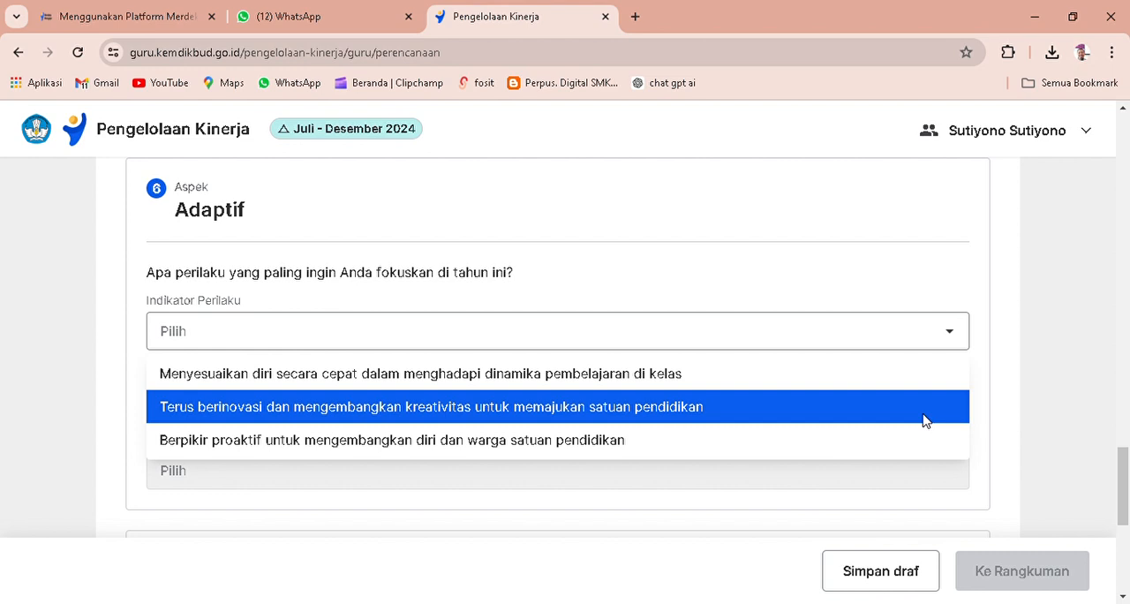
left_click(700, 415)
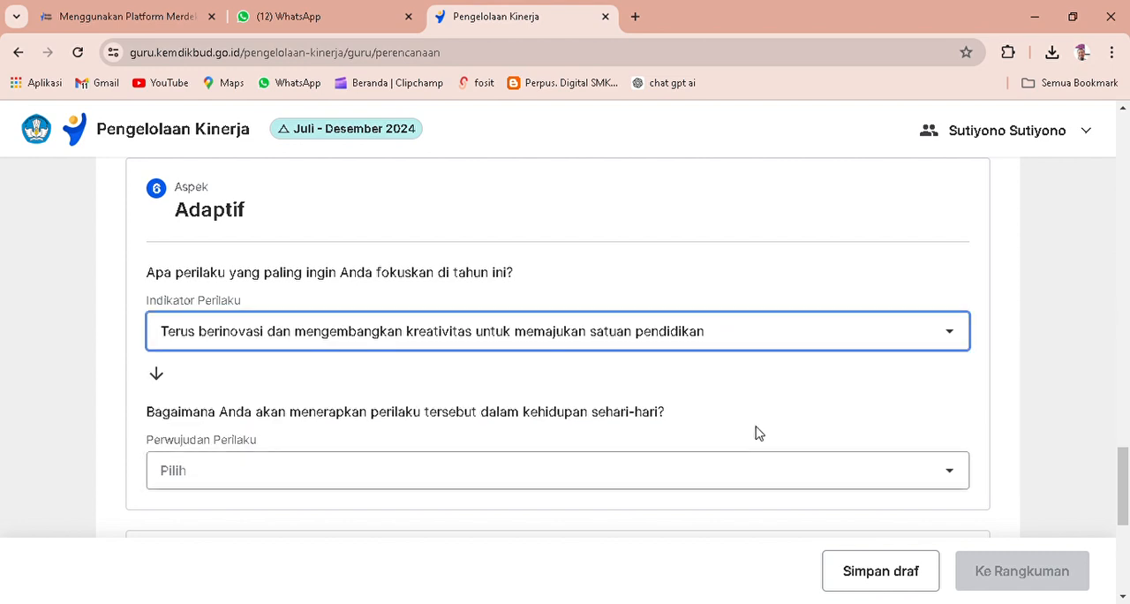
scroll(755, 432, "down", 1)
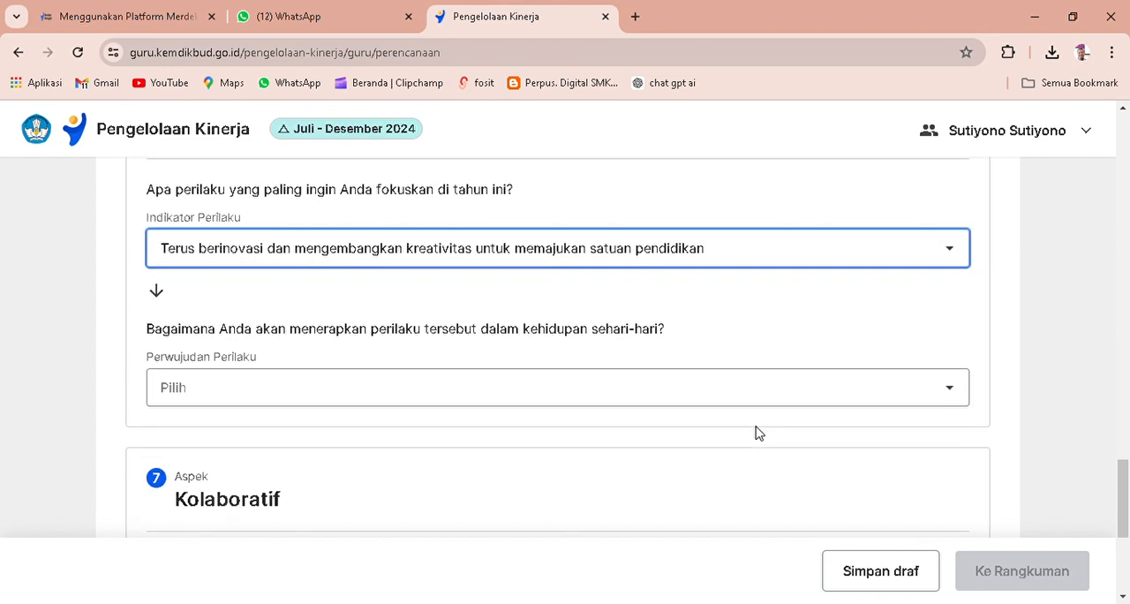
left_click(949, 391)
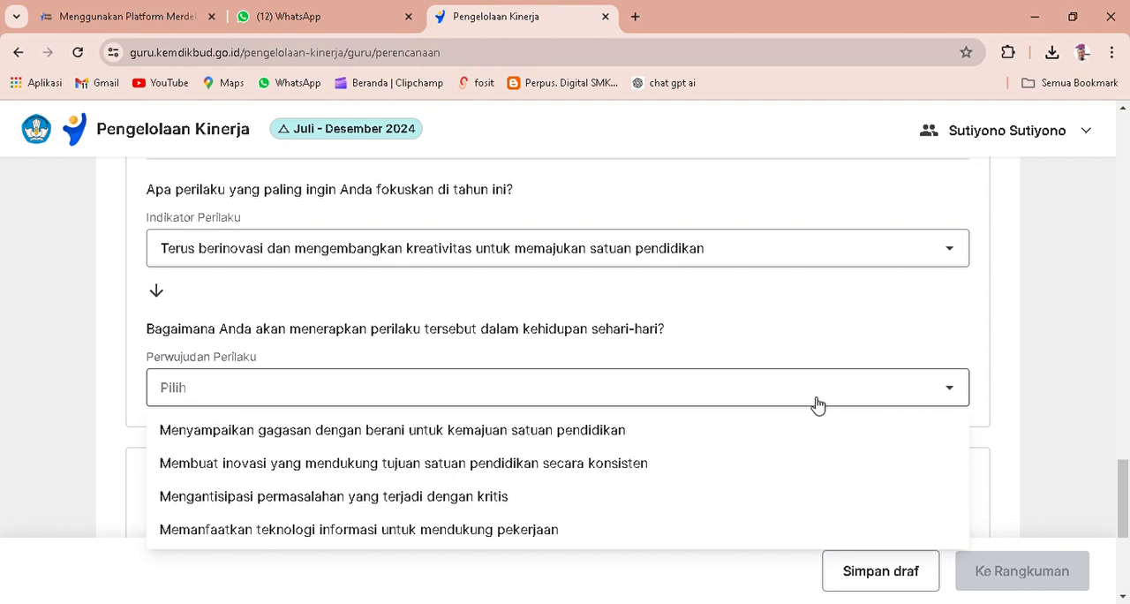
left_click(642, 471)
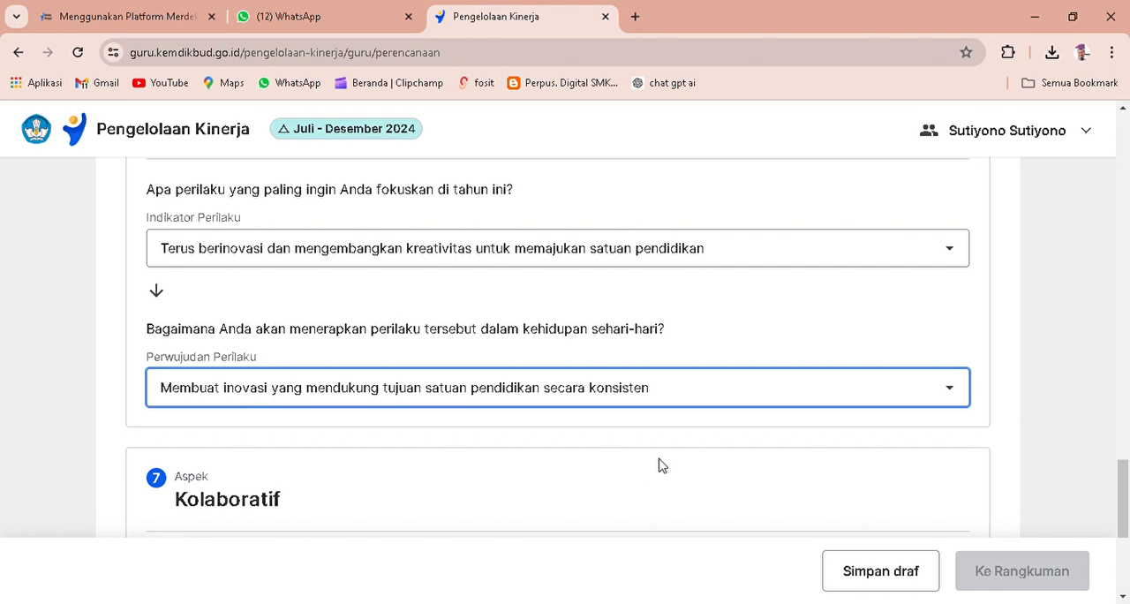
Set the Indikator Perilaku of Kolaboratif to Bekerja sama secara terbuka dalam menghasilkan dampak pembelajaran yang merata bagi peserta didik, rekan sejawat, dan masyarakat atau dunia kerja.
scroll(664, 462, "down", 3)
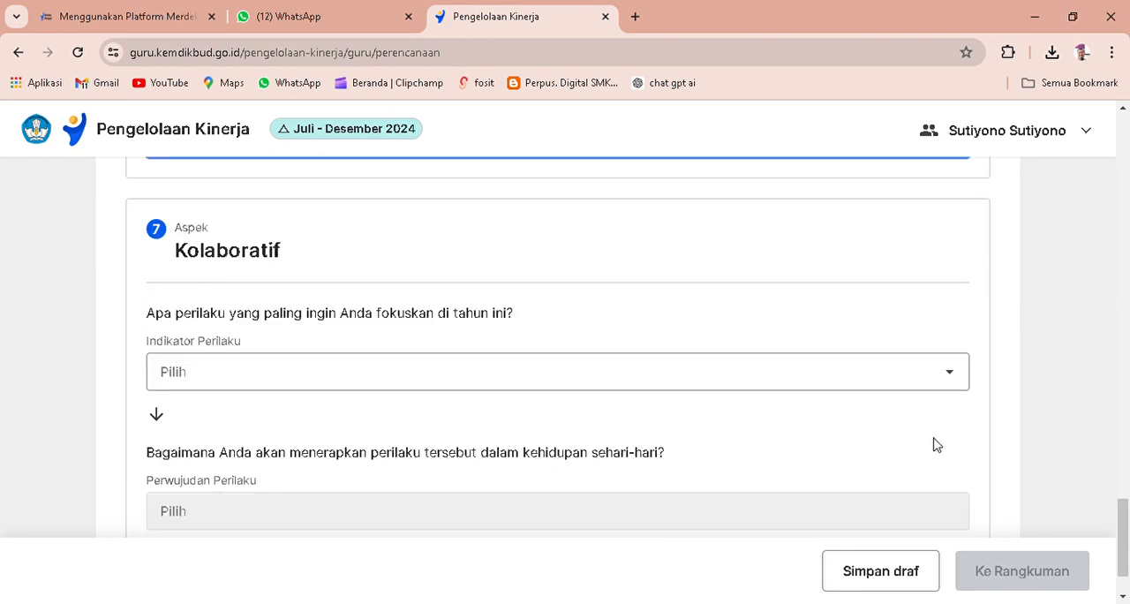
left_click(950, 381)
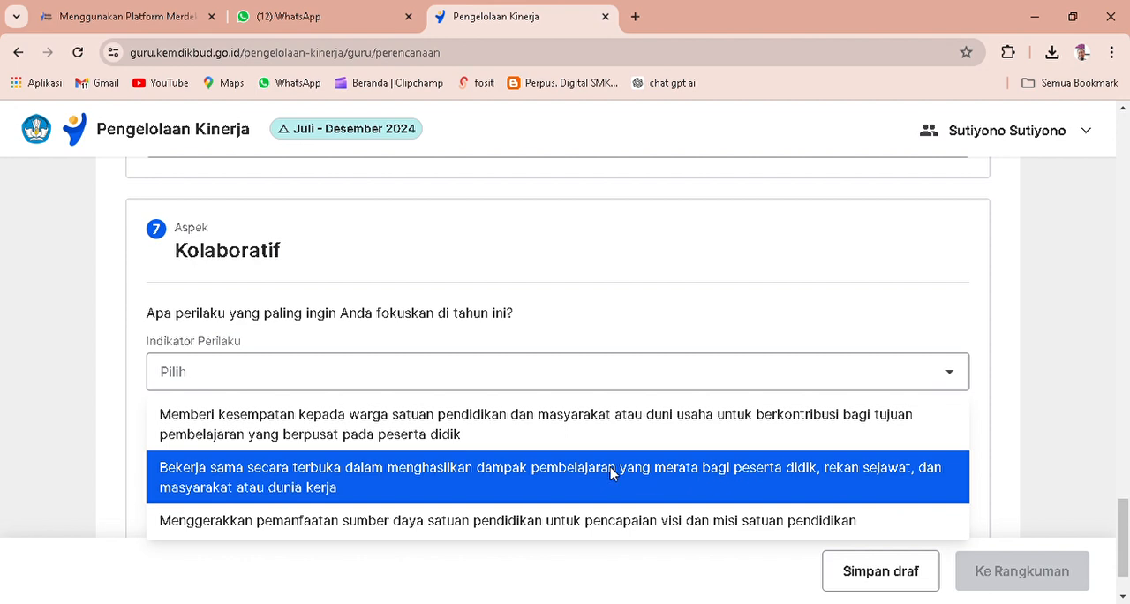
left_click(557, 474)
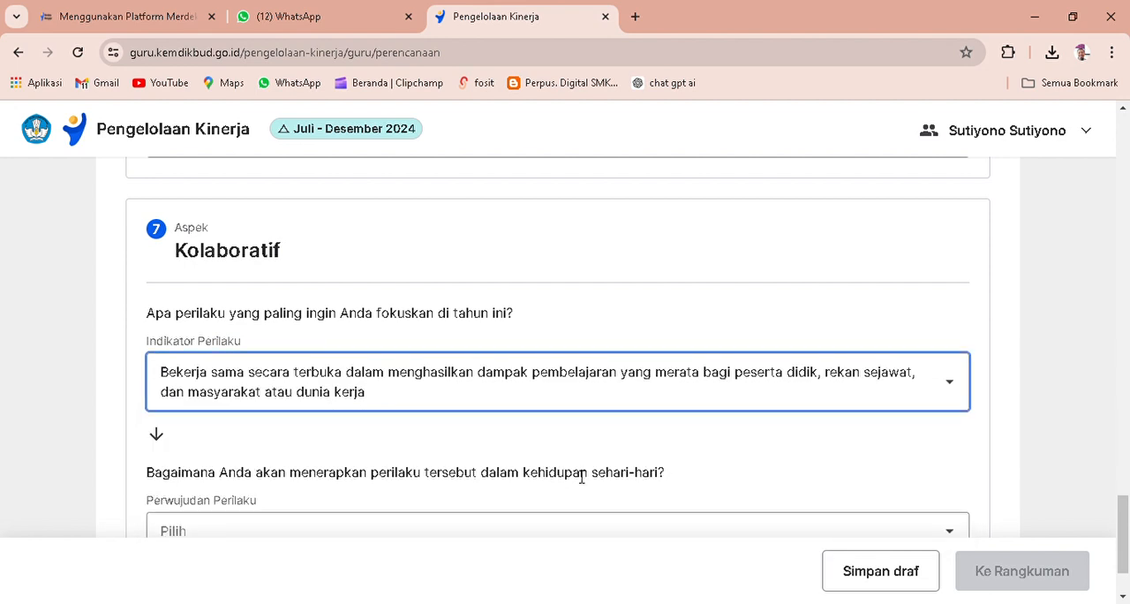
Set the Perwujudan Perilaku of Kolaboratif to Bersinergi dengan peserta didik, rekan sejawat, dan masyarakat atau dunia kerja dalam menyelesaikan tugas.
scroll(668, 462, "down", 1)
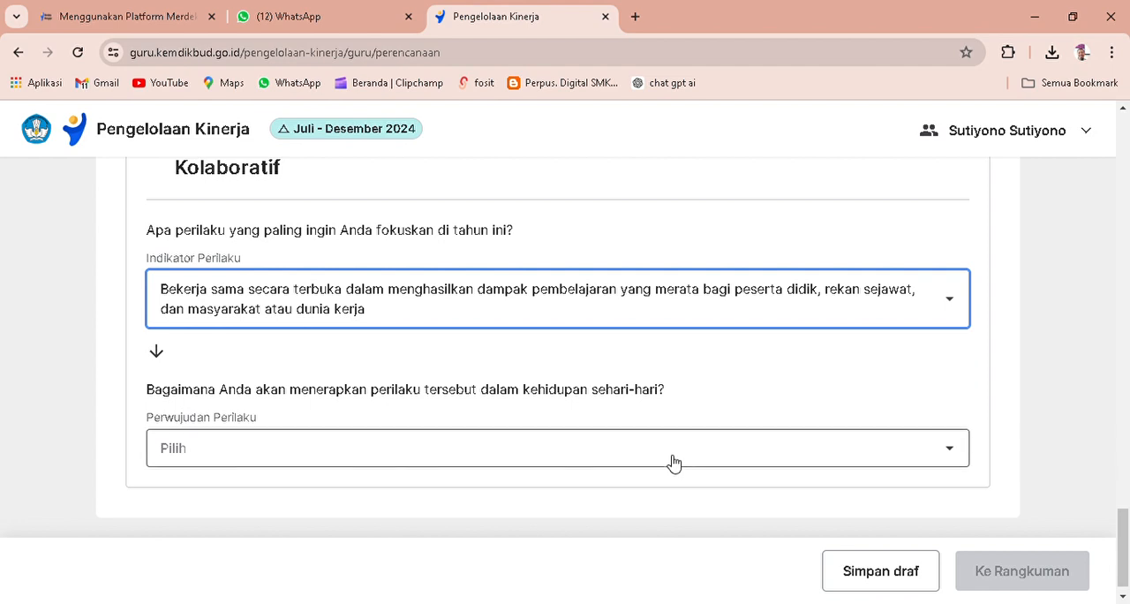
left_click(959, 458)
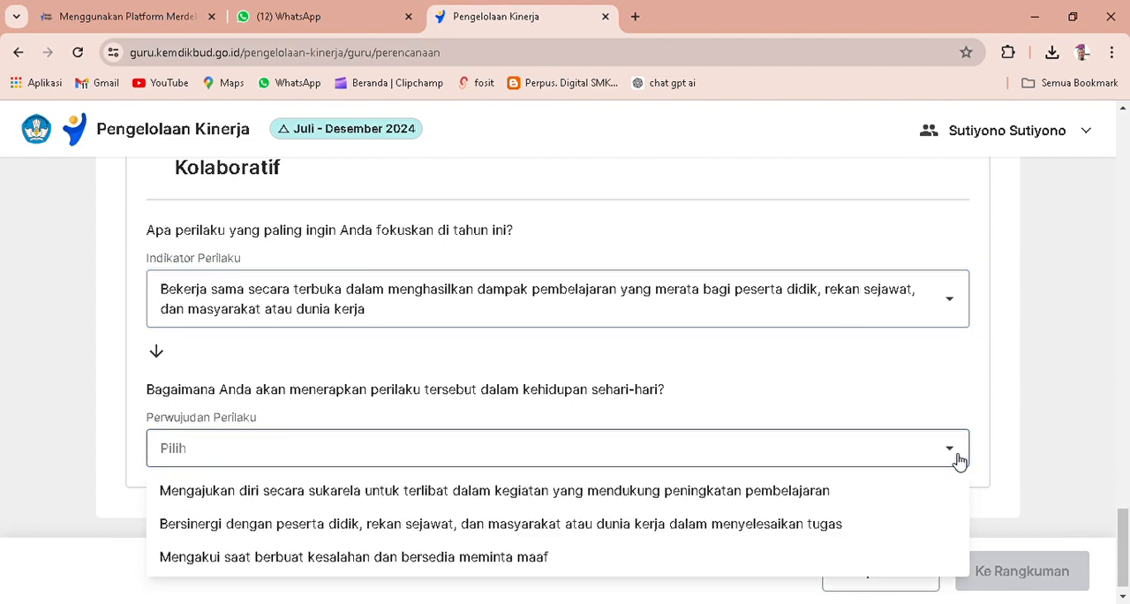
left_click(781, 527)
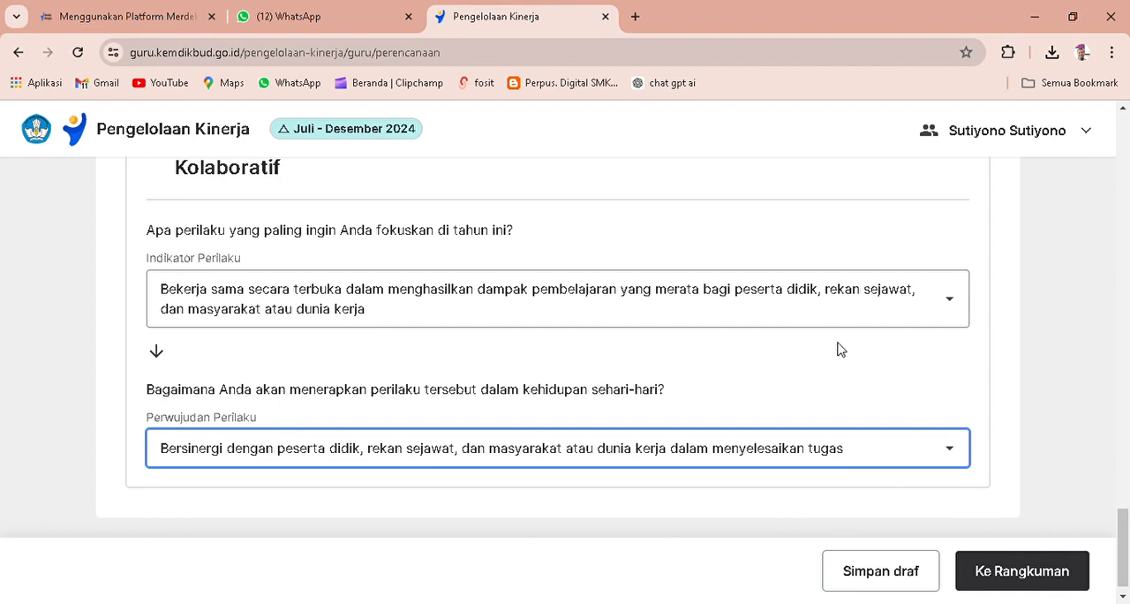
Review the indicator and perwujudan choices across the Perilaku Kerja aspects, back up to Berorientasi Pelayanan.
scroll(838, 353, "down", 1)
scroll(841, 360, "up", 8)
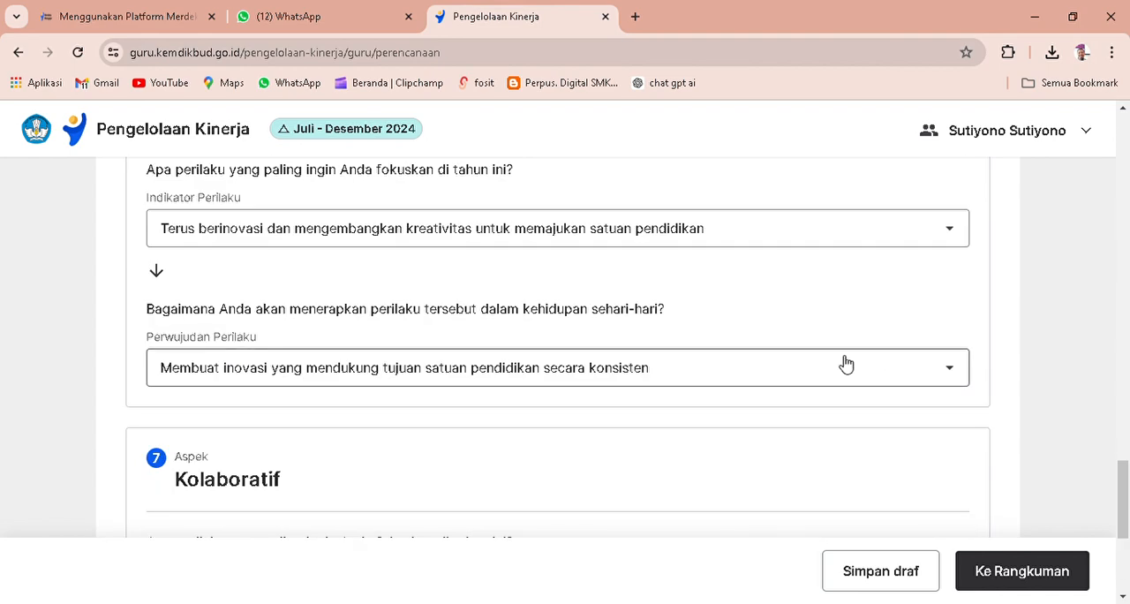
scroll(850, 356, "up", 15)
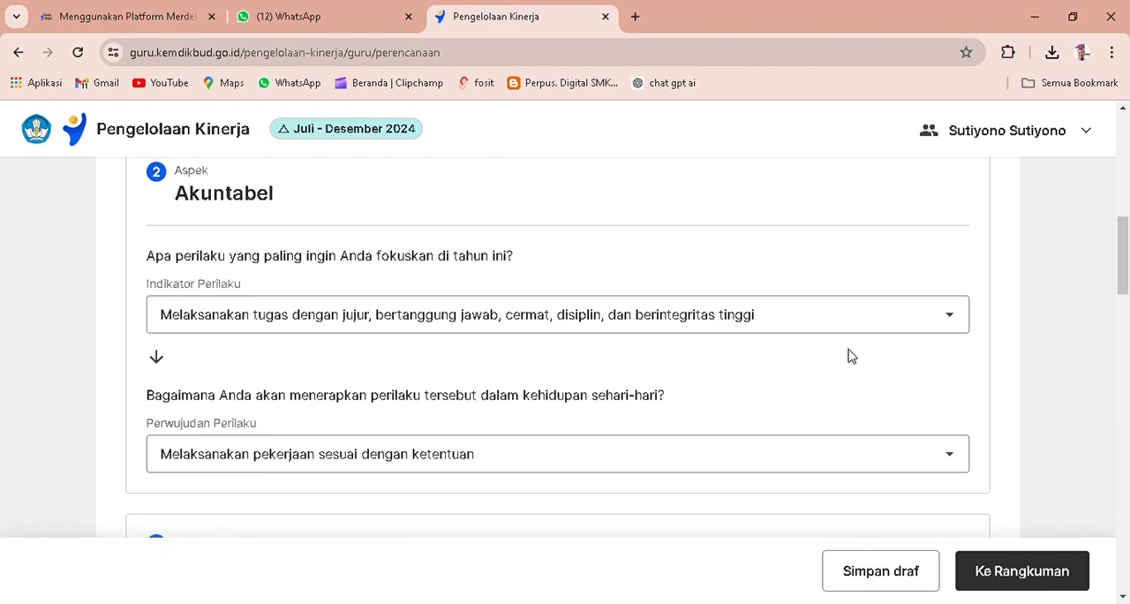
scroll(850, 356, "up", 5)
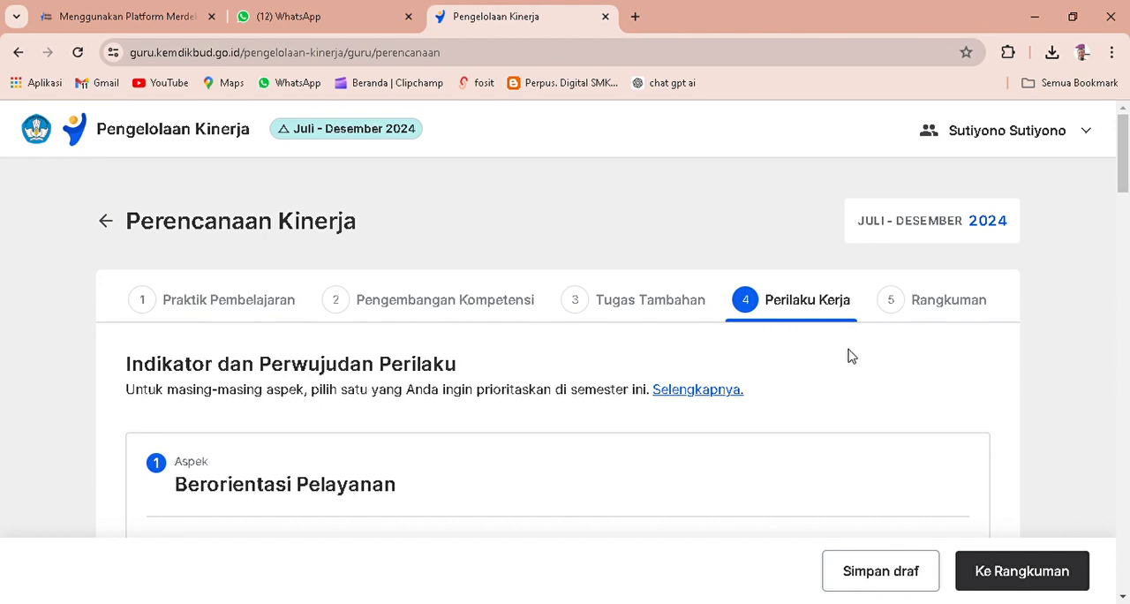
scroll(849, 355, "down", 2)
scroll(850, 361, "down", 1)
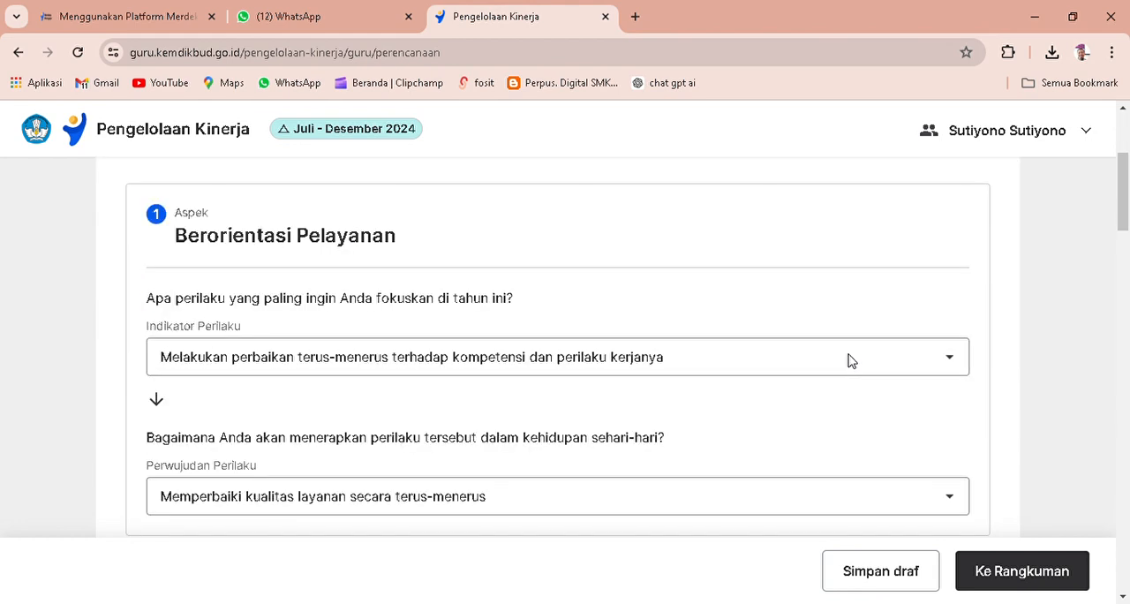
scroll(854, 365, "down", 1)
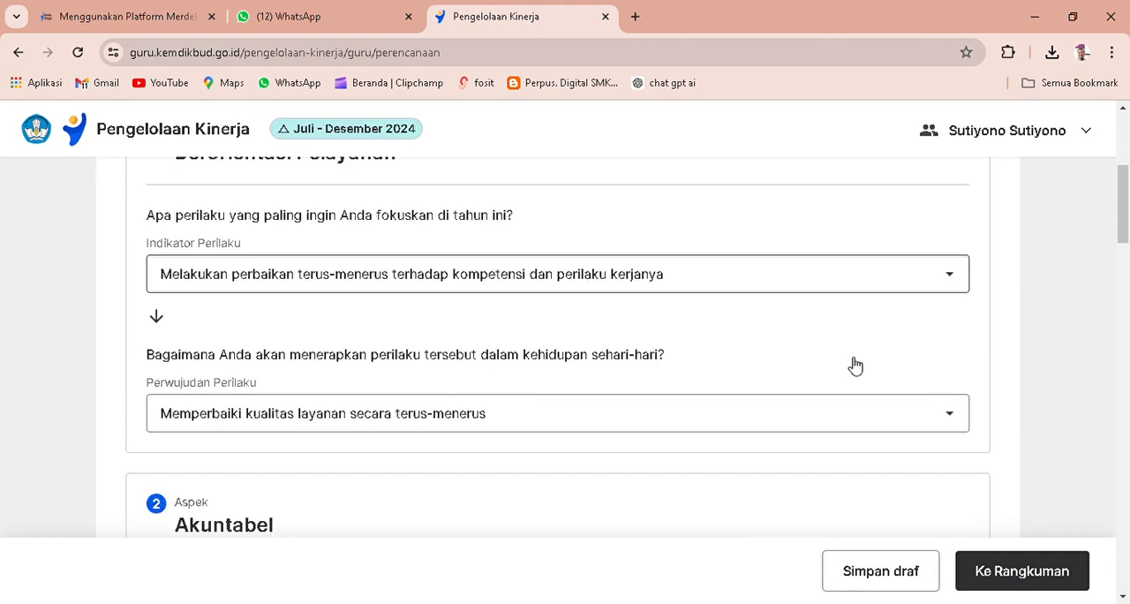
Proceed to the Rangkuman of the Perencanaan Kinerja and check the Hasil Kerja Utama and Hasil Kerja Tambahan entries down to Perilaku Kerja.
left_click(1040, 574)
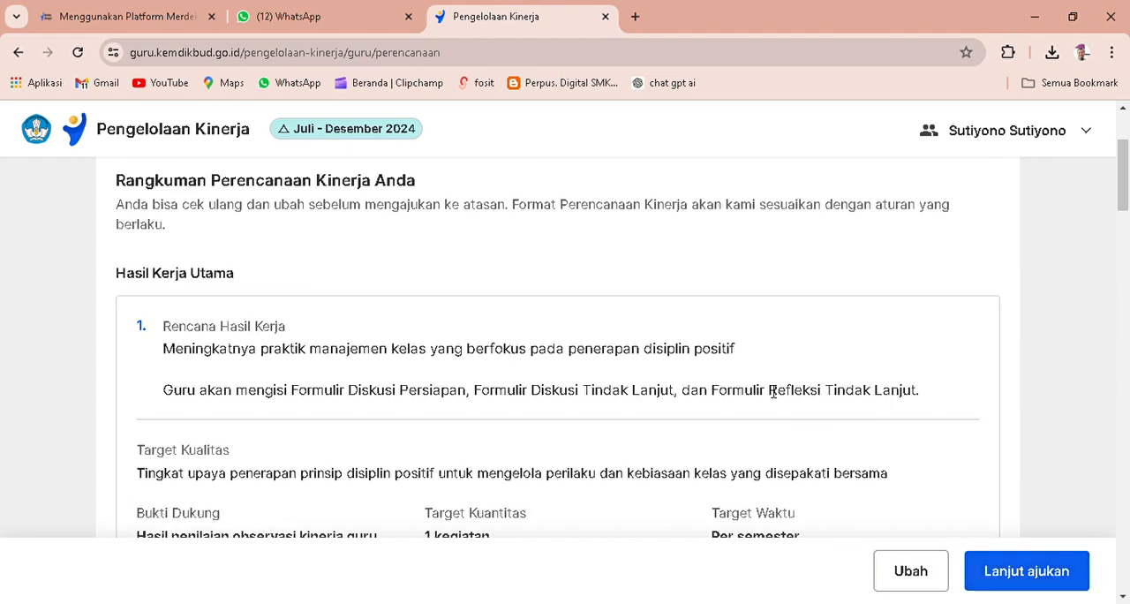
scroll(771, 390, "down", 2)
scroll(768, 391, "down", 7)
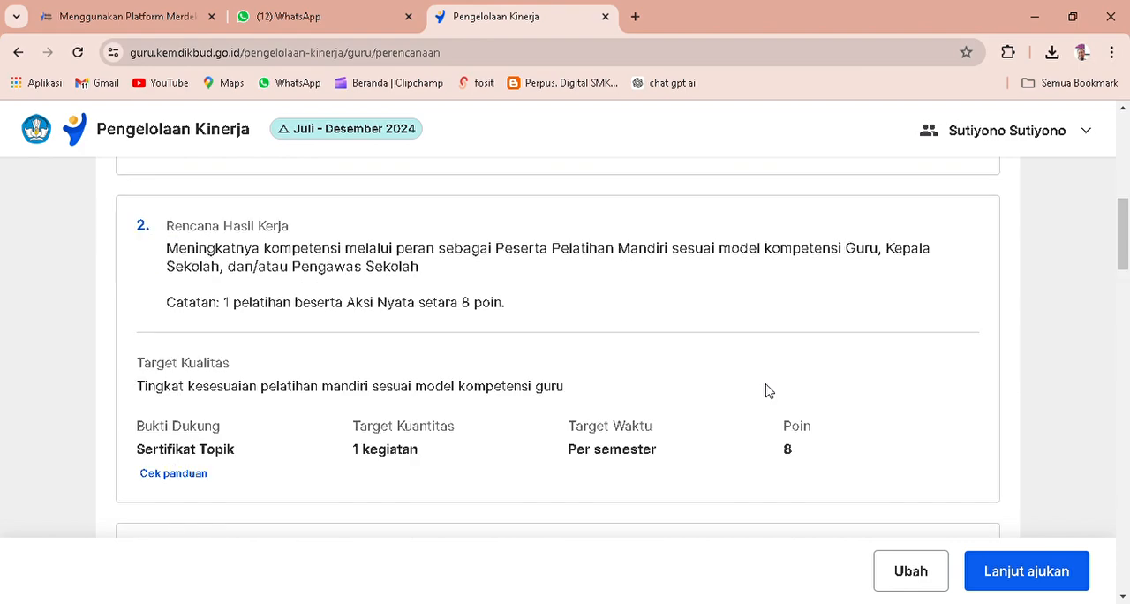
scroll(768, 391, "down", 6)
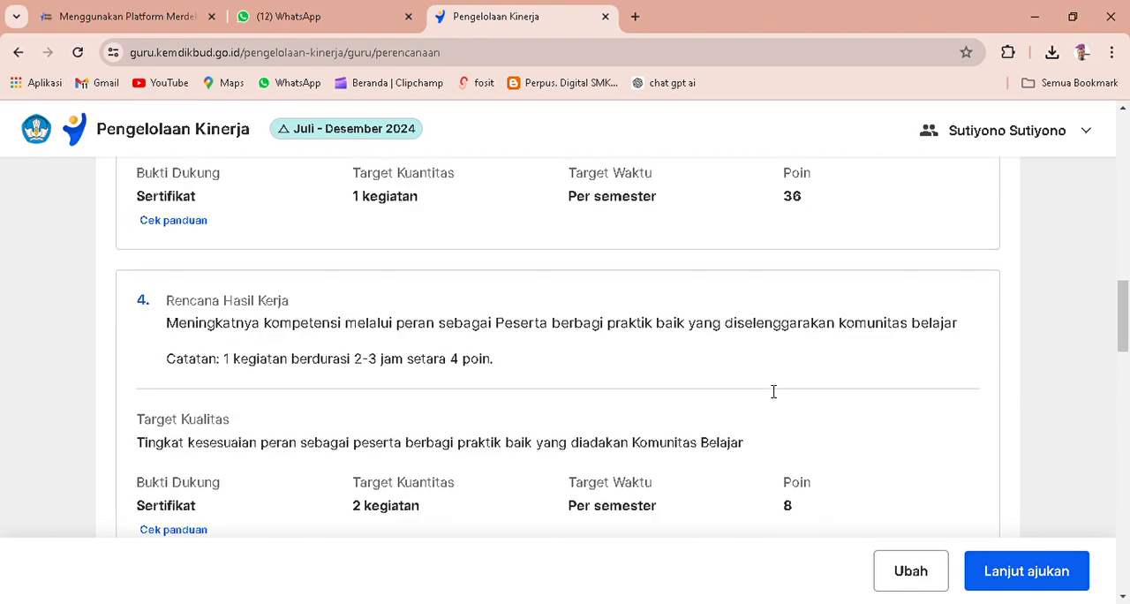
scroll(767, 391, "down", 8)
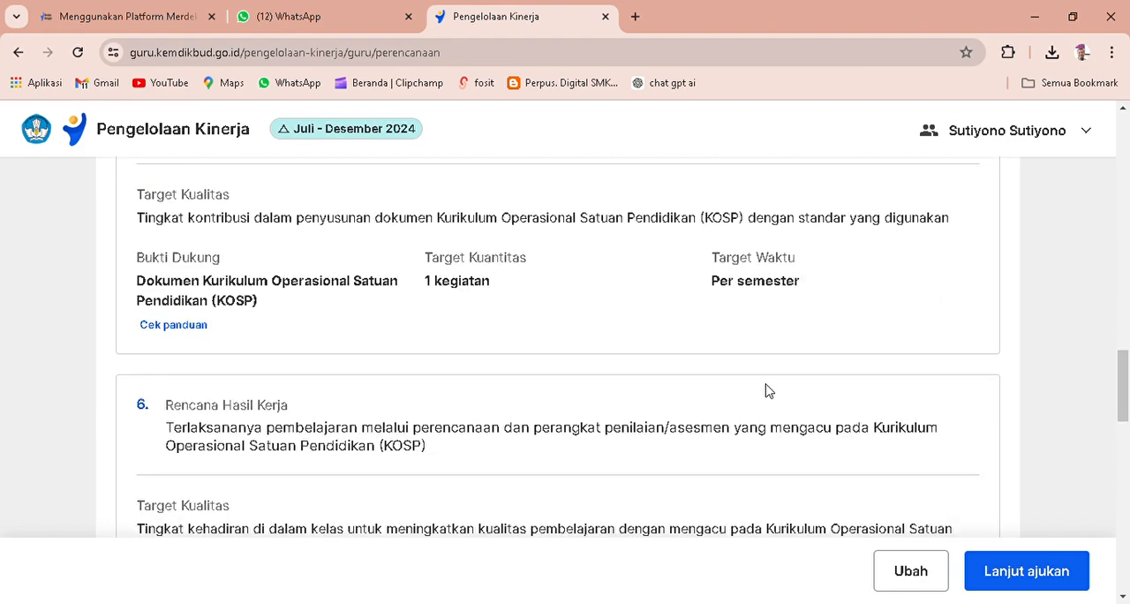
scroll(768, 391, "down", 8)
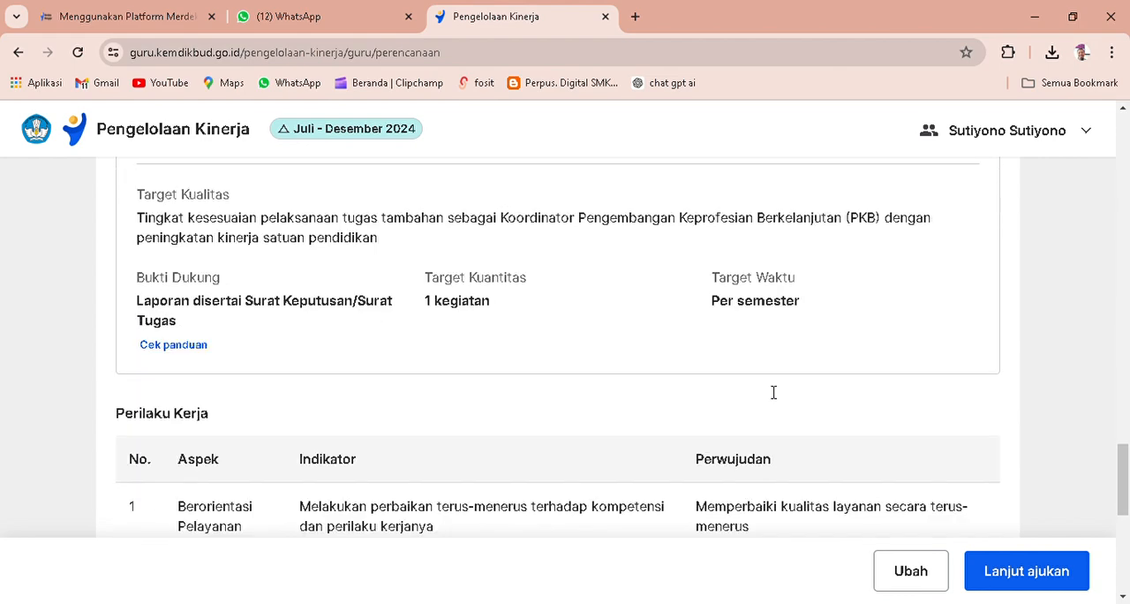
scroll(767, 391, "down", 1)
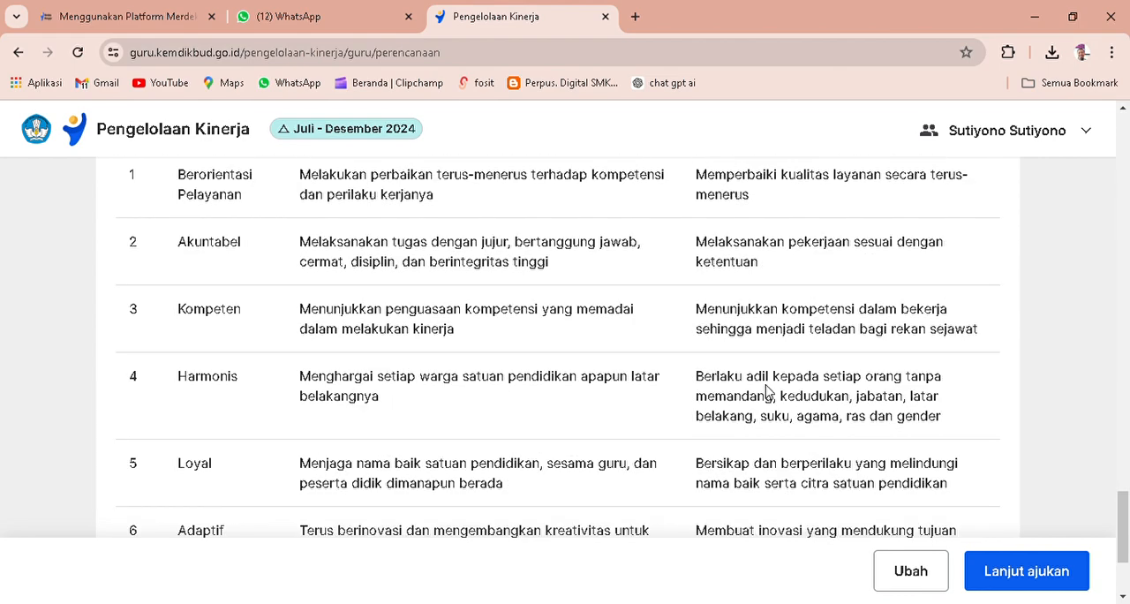
Recheck the Perilaku Kerja table from Berorientasi Pelayanan to Kolaboratif, along with the Hasil Kerja Tambahan entry above it.
scroll(766, 391, "up", 2)
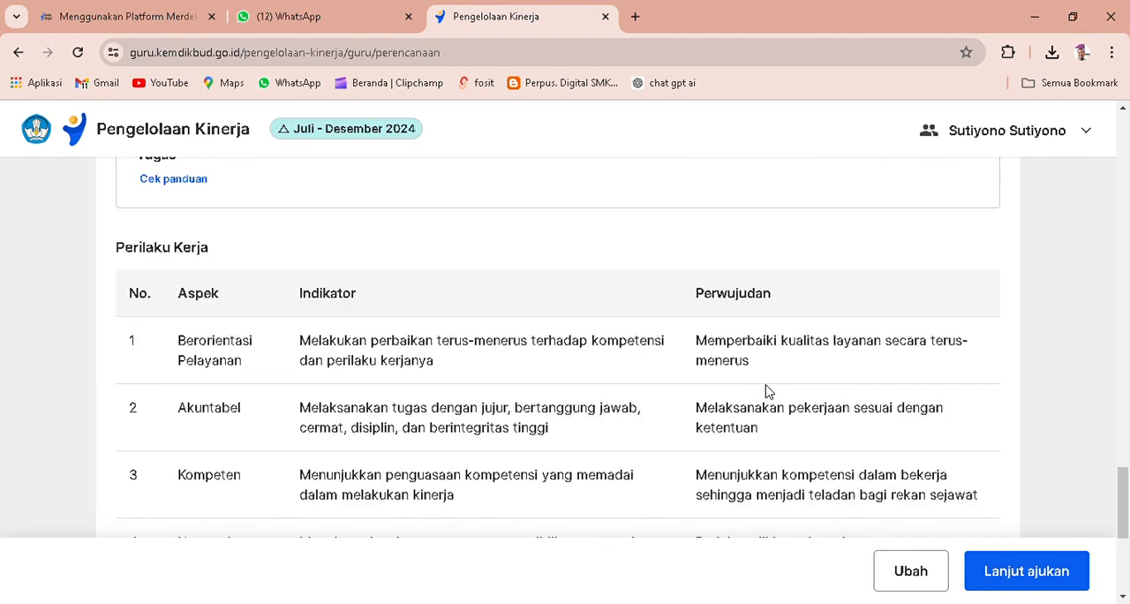
scroll(766, 391, "up", 1)
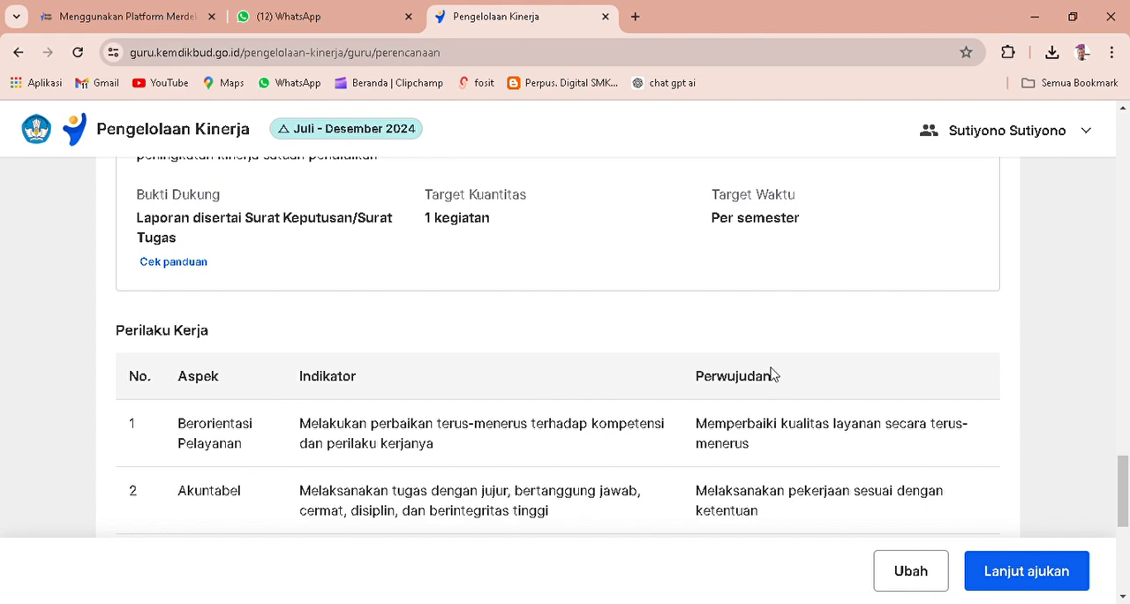
scroll(770, 373, "down", 5)
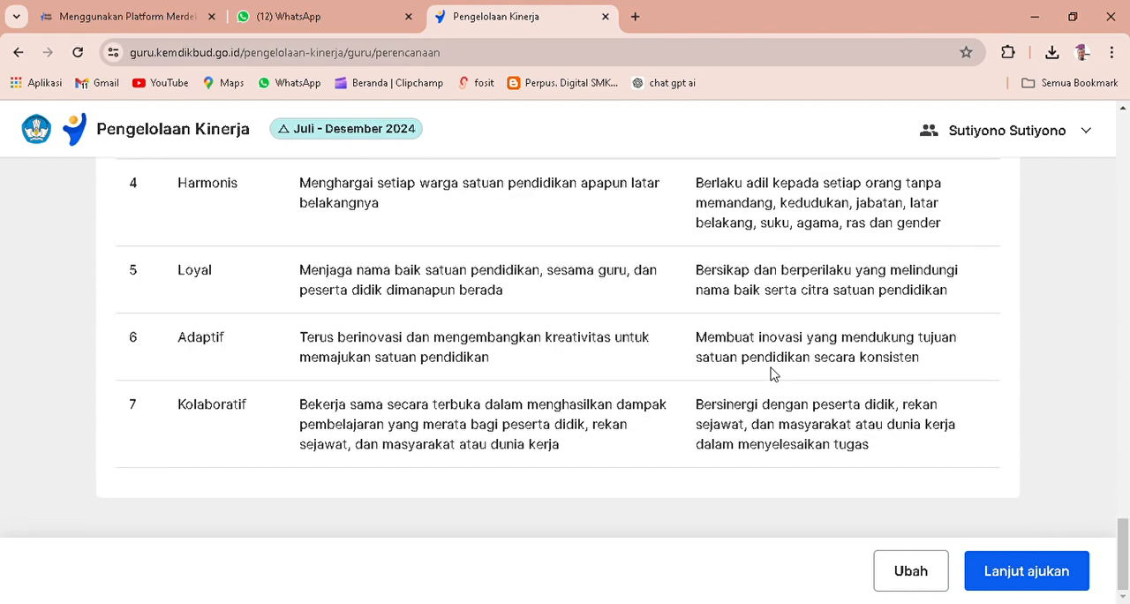
scroll(770, 373, "up", 4)
scroll(771, 373, "up", 5)
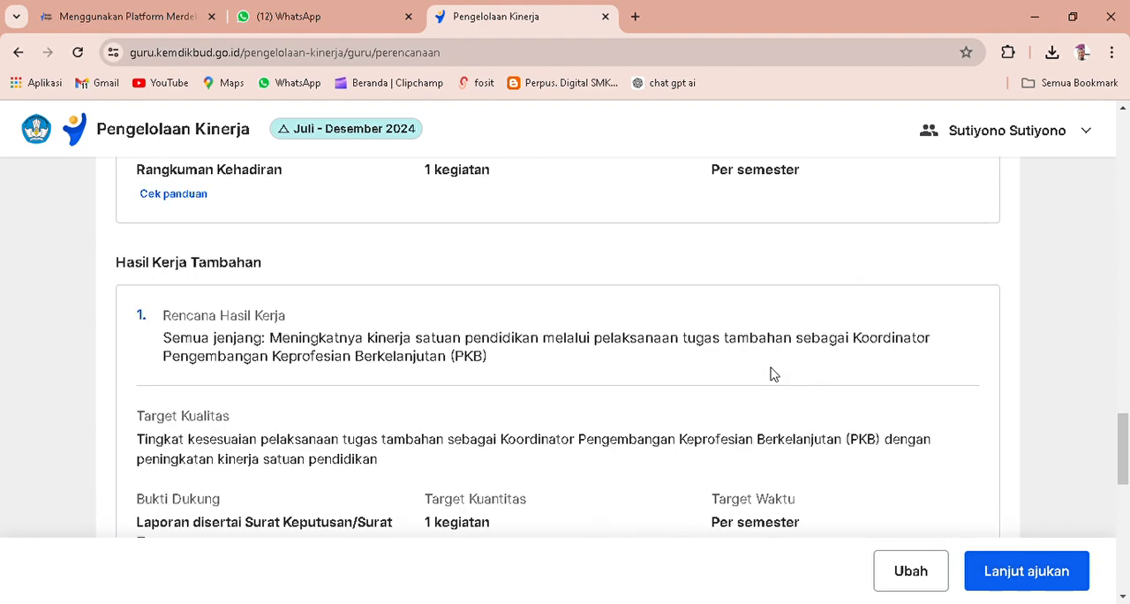
scroll(771, 373, "down", 9)
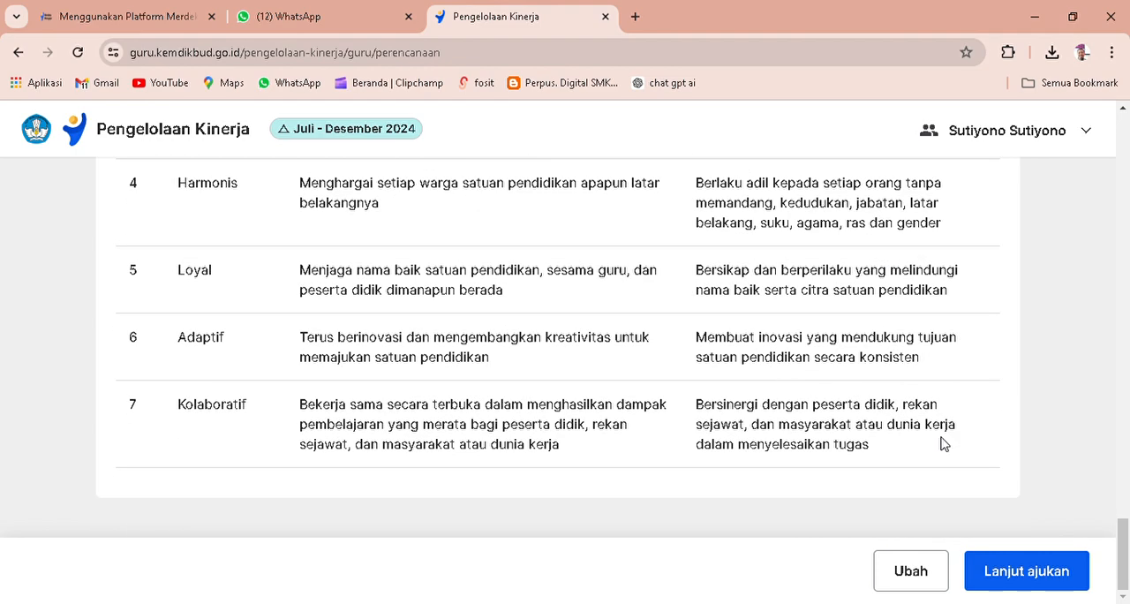
Submit the Perencanaan Kinerja to the atasan at SMKN 1 SETU and read through the listed next stages.
left_click(1045, 573)
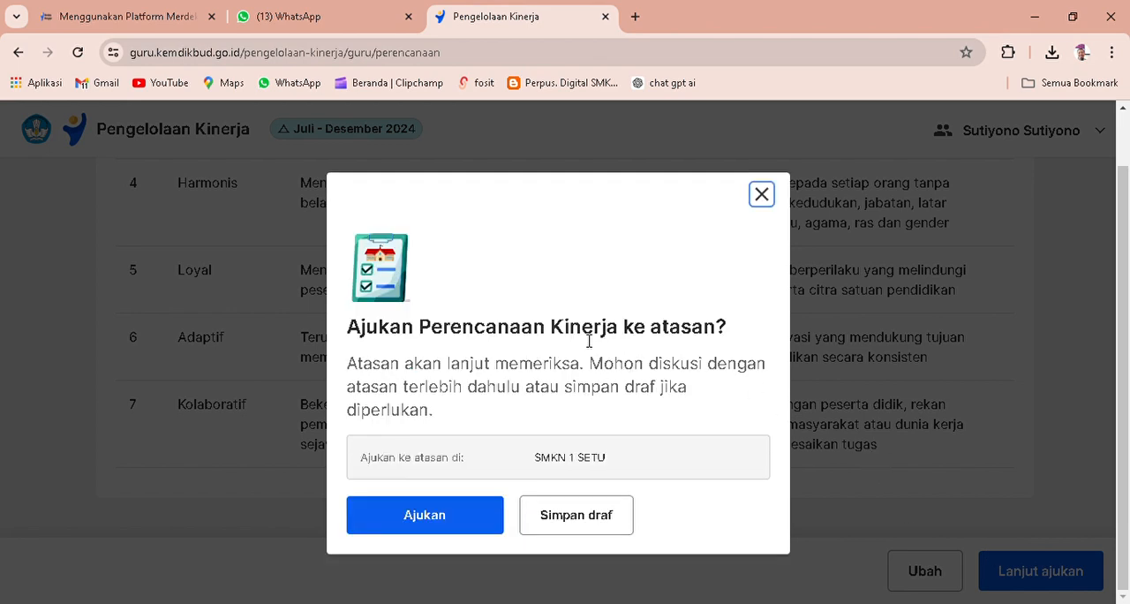
left_click(427, 519)
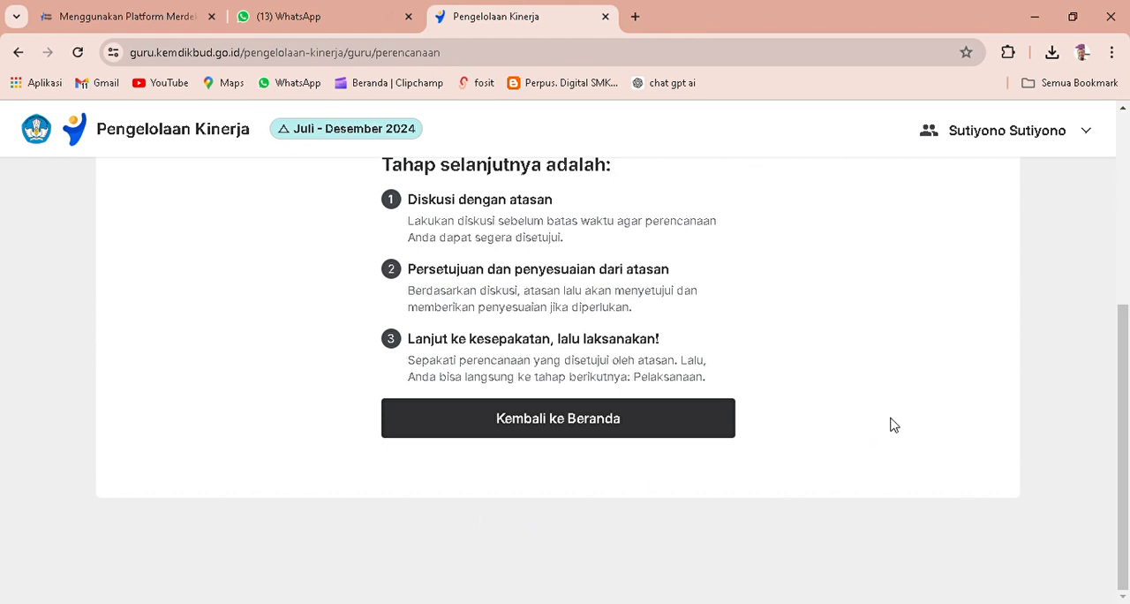
scroll(892, 424, "up", 2)
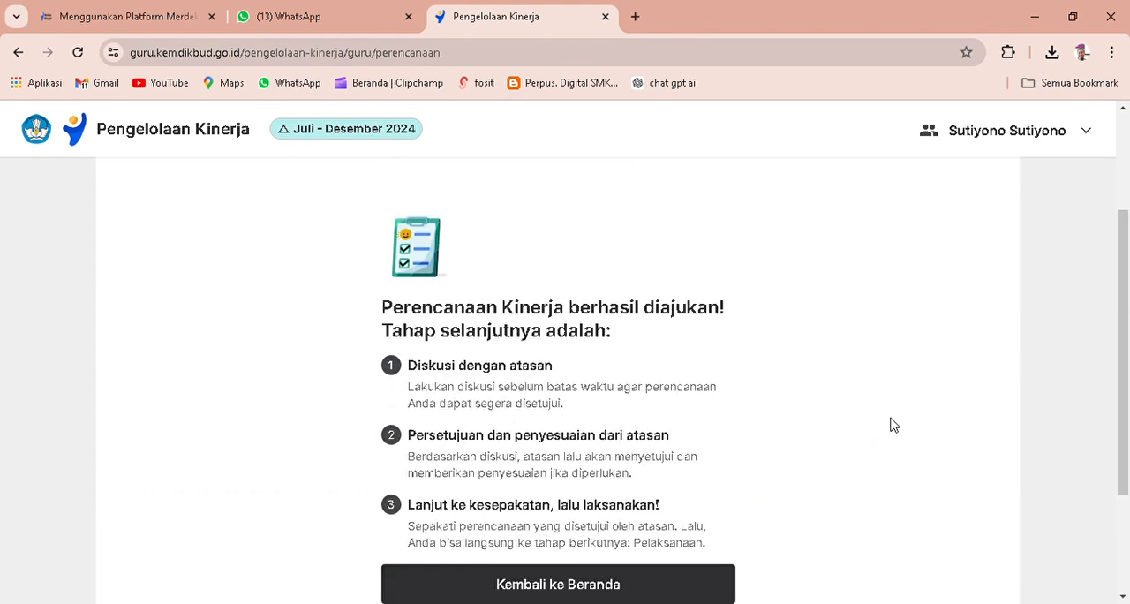
scroll(891, 424, "up", 2)
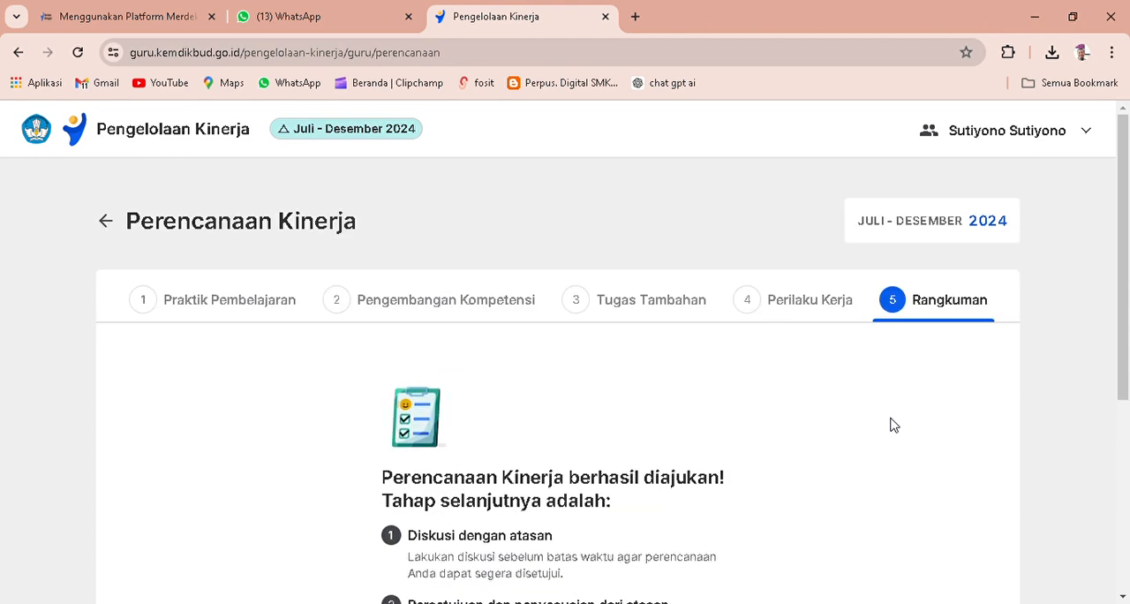
scroll(891, 425, "down", 1)
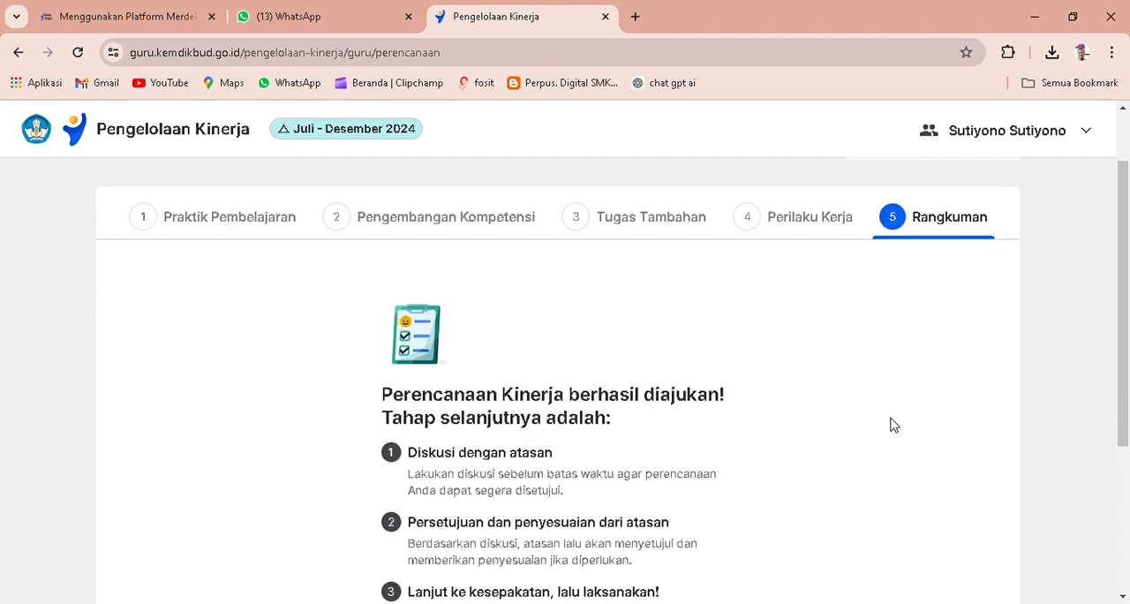
scroll(891, 424, "down", 2)
scroll(891, 425, "down", 1)
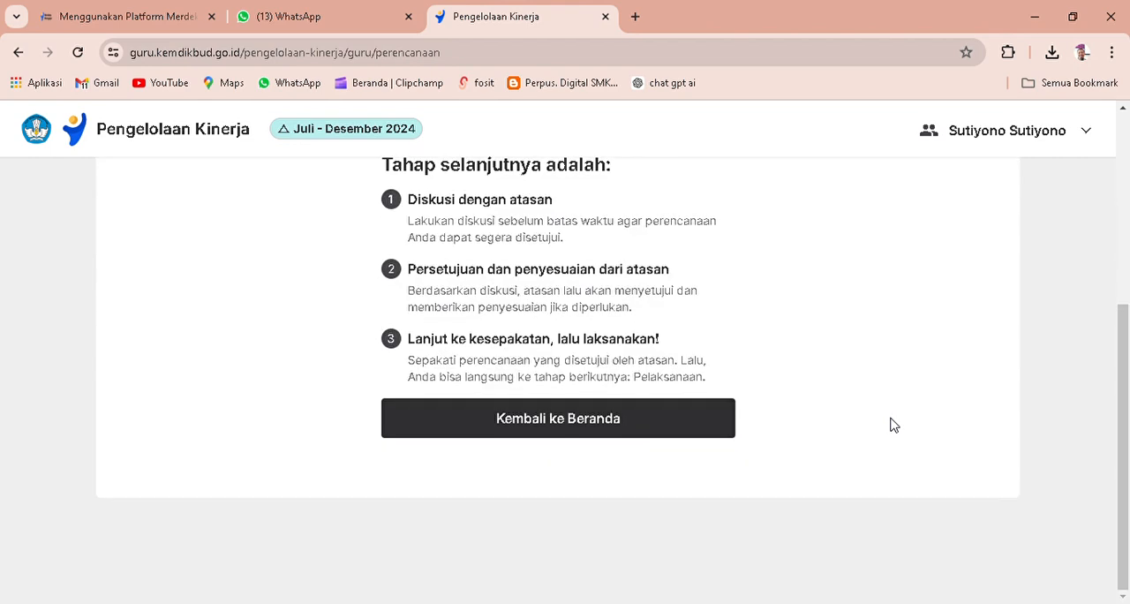
Return to the Beranda and look over the Perencanaan Kinerja approval status and the Alur Pengelolaan Kinerja timeline.
left_click(599, 428)
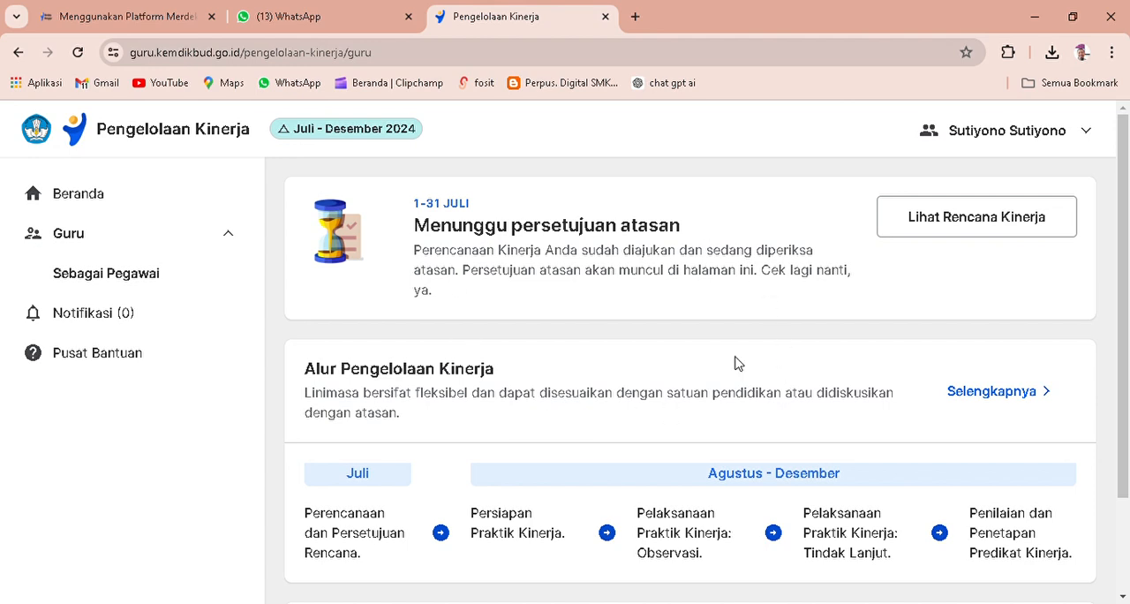
scroll(768, 310, "down", 3)
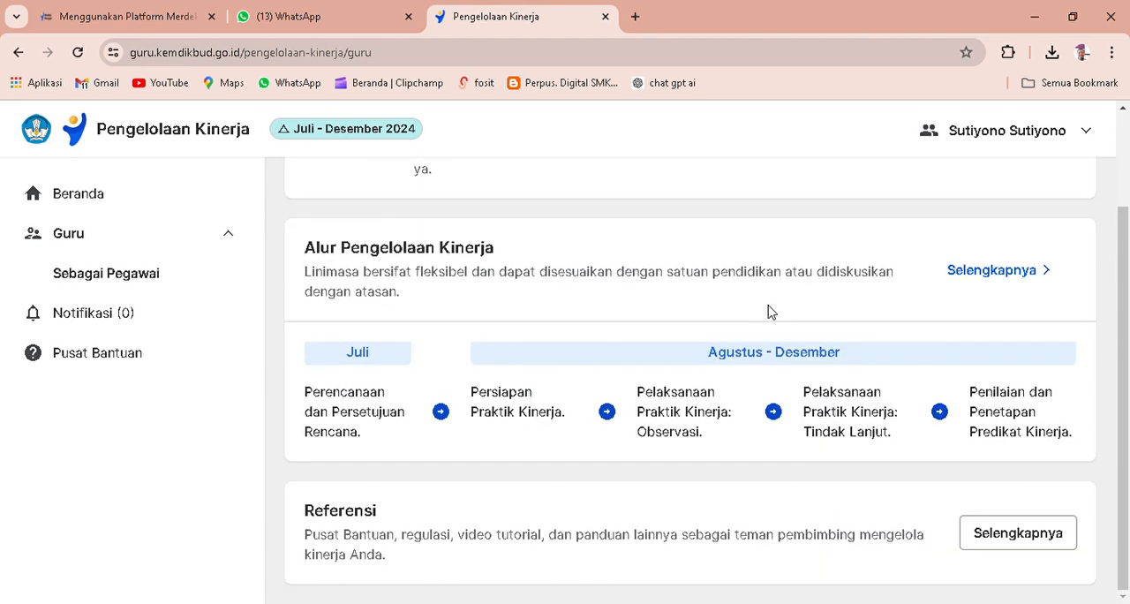
scroll(769, 310, "up", 3)
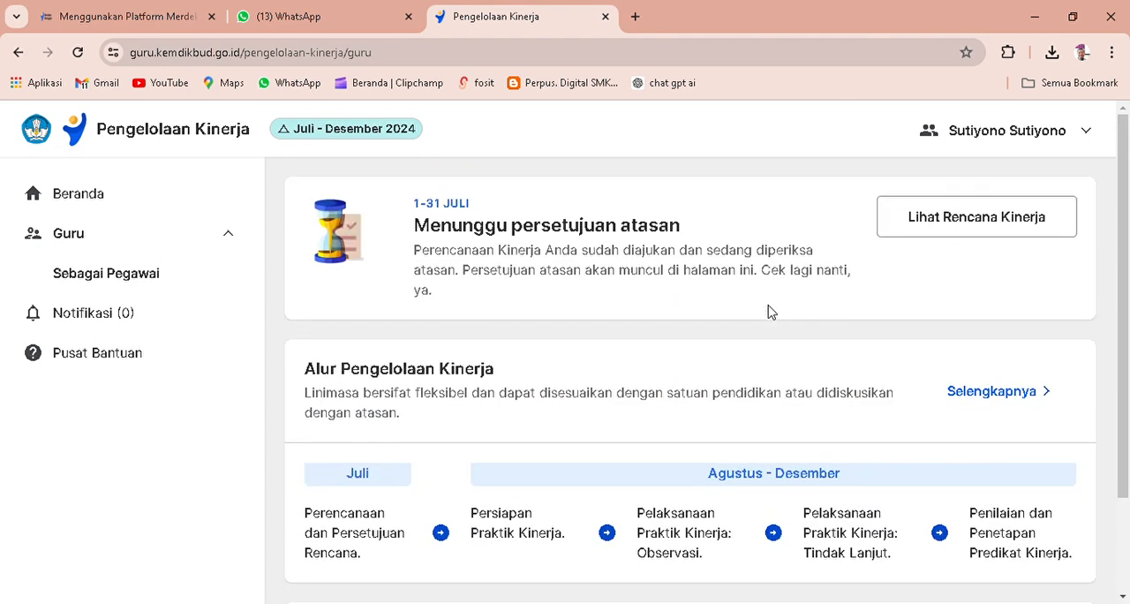